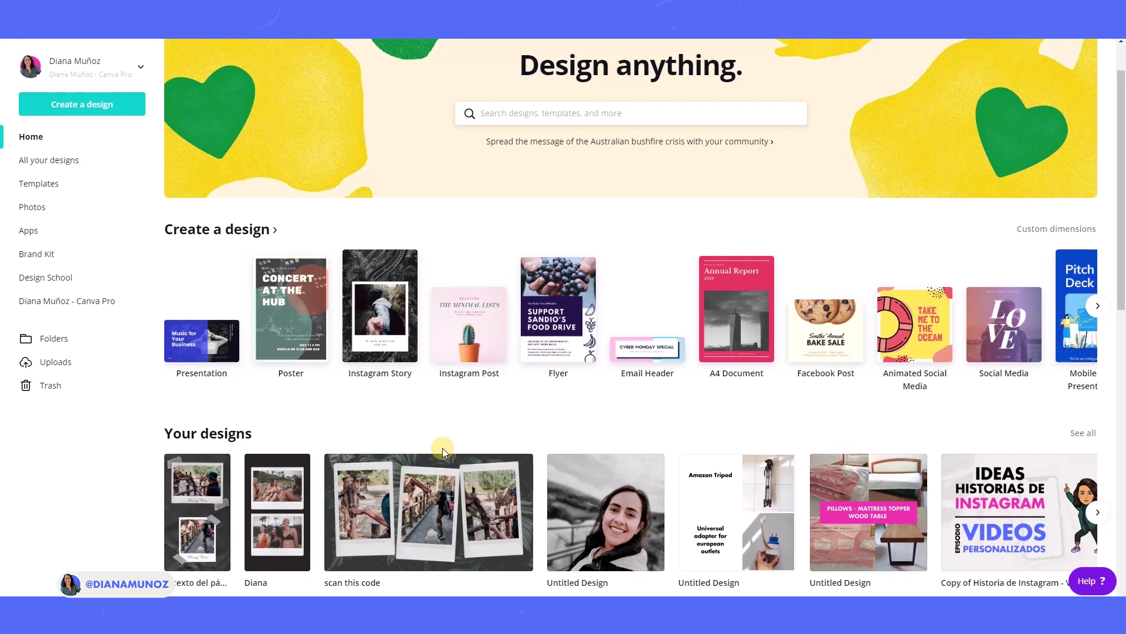
Create a blank Instagram Story design and search its templates for 'polaroid'.
scroll(442, 448, up, 1)
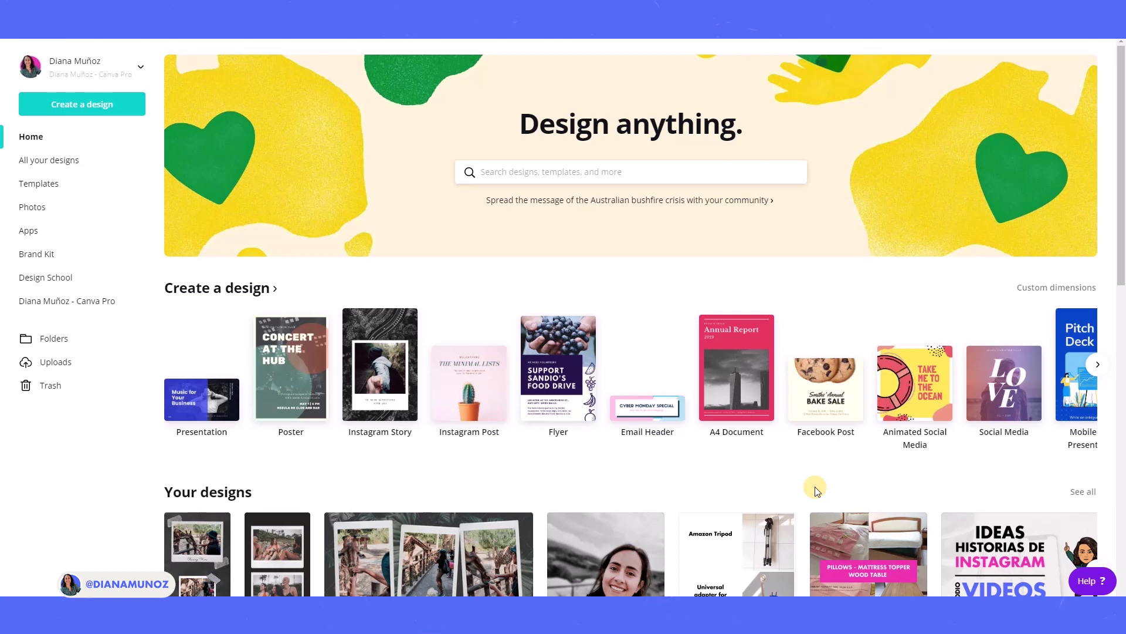
click(382, 362)
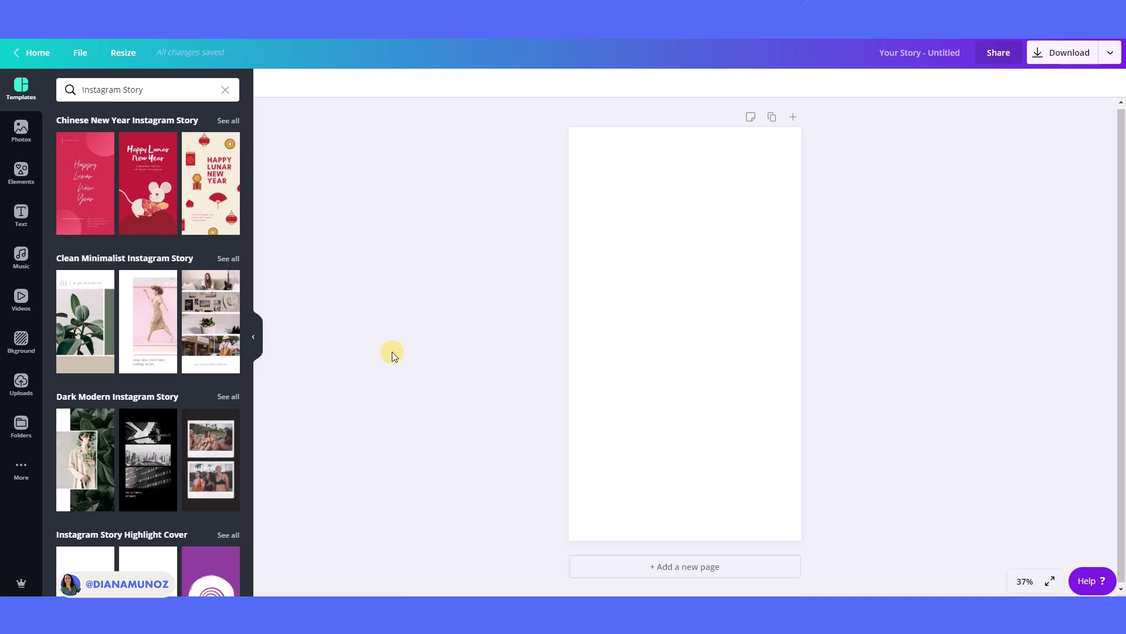
drag(191, 89, 70, 90)
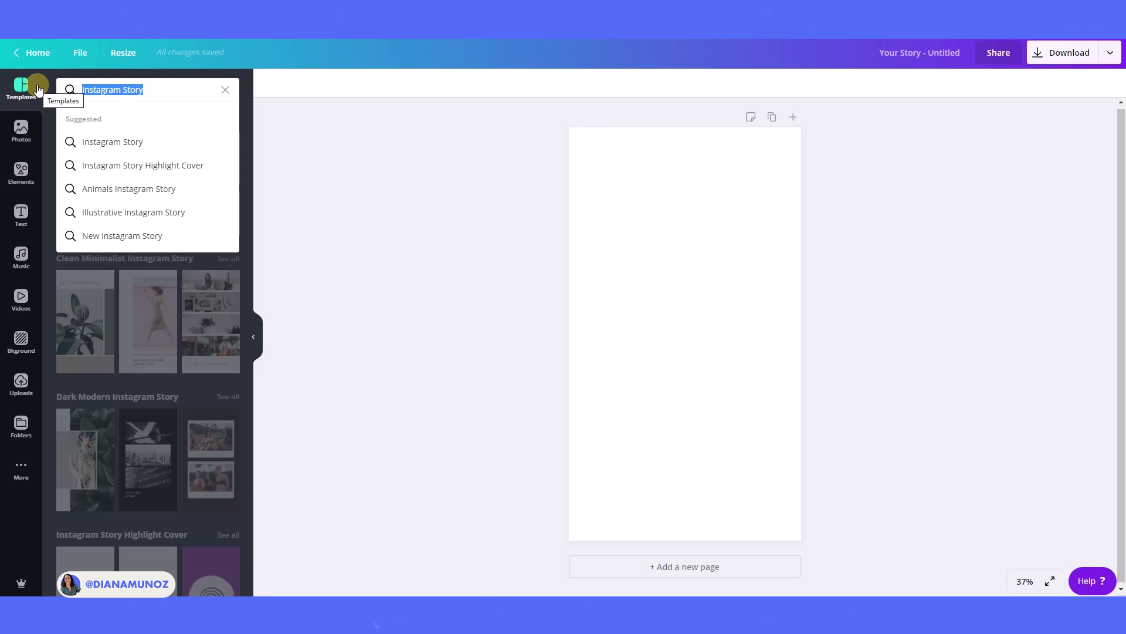
text(pola)
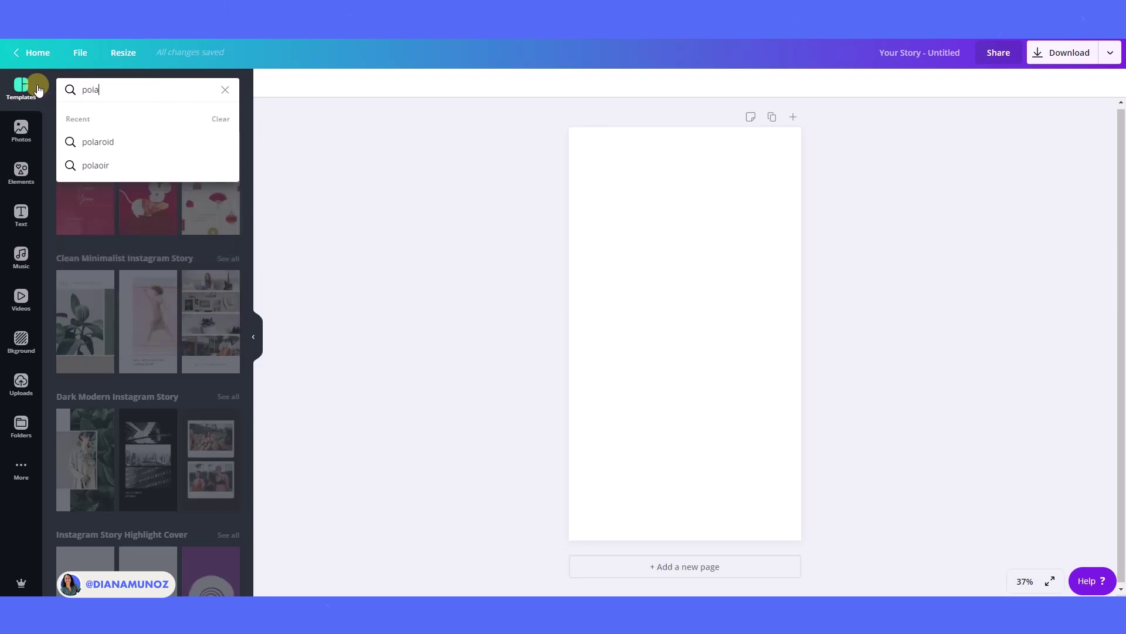
click(111, 142)
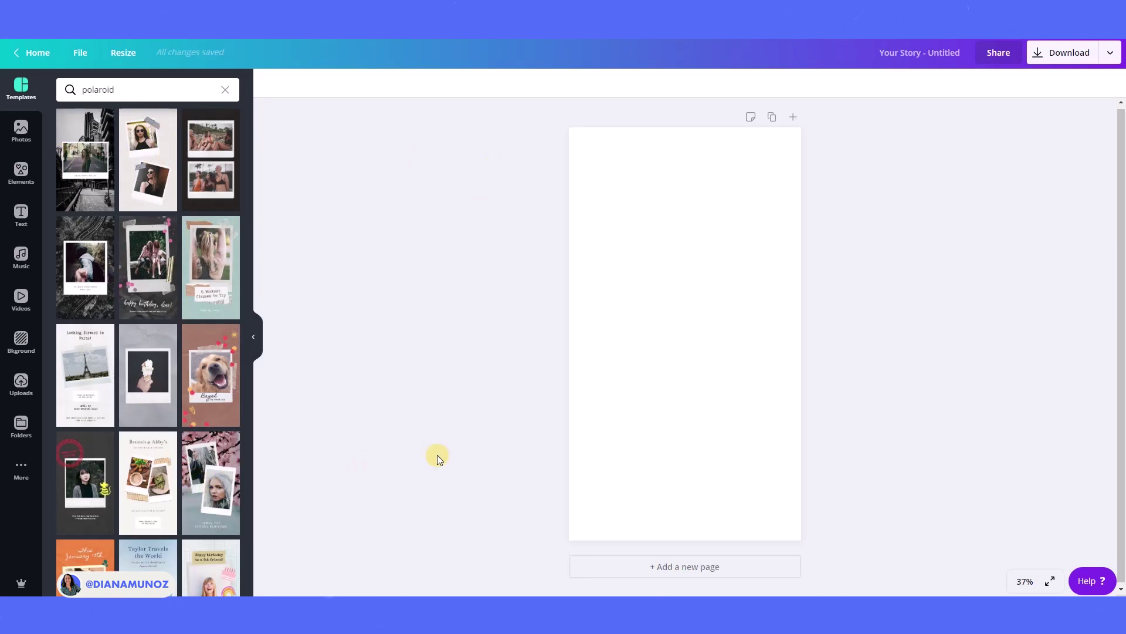
Apply the 'out and about in the city' polaroid template to the page.
click(81, 151)
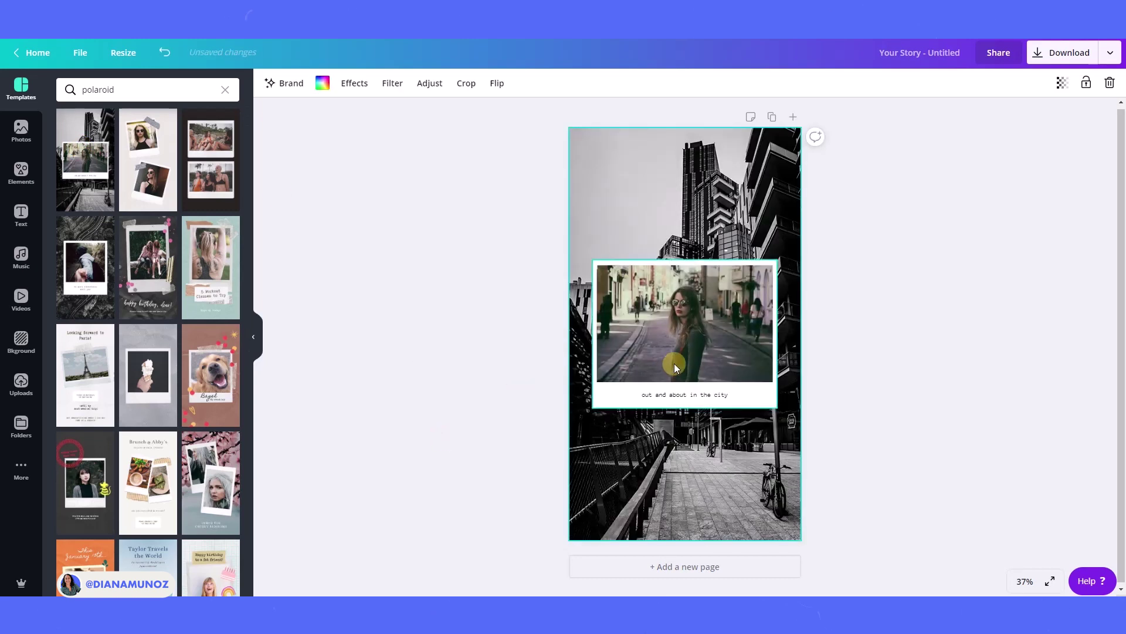
click(709, 395)
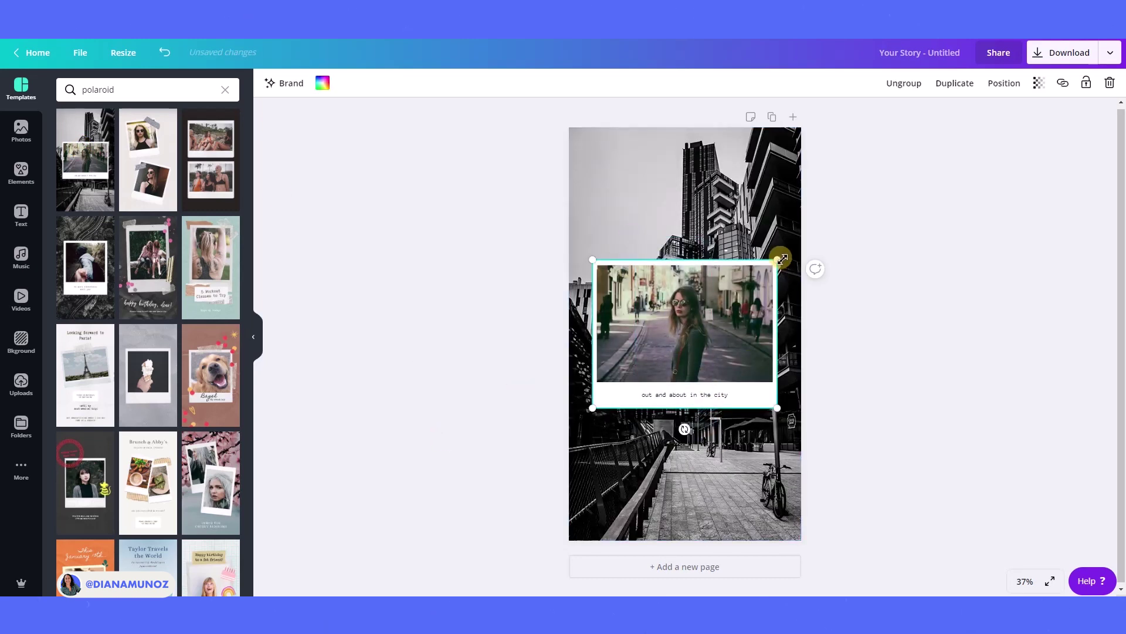
click(929, 421)
Set the page zoom to 50% after trying 75% and 25%.
click(1027, 581)
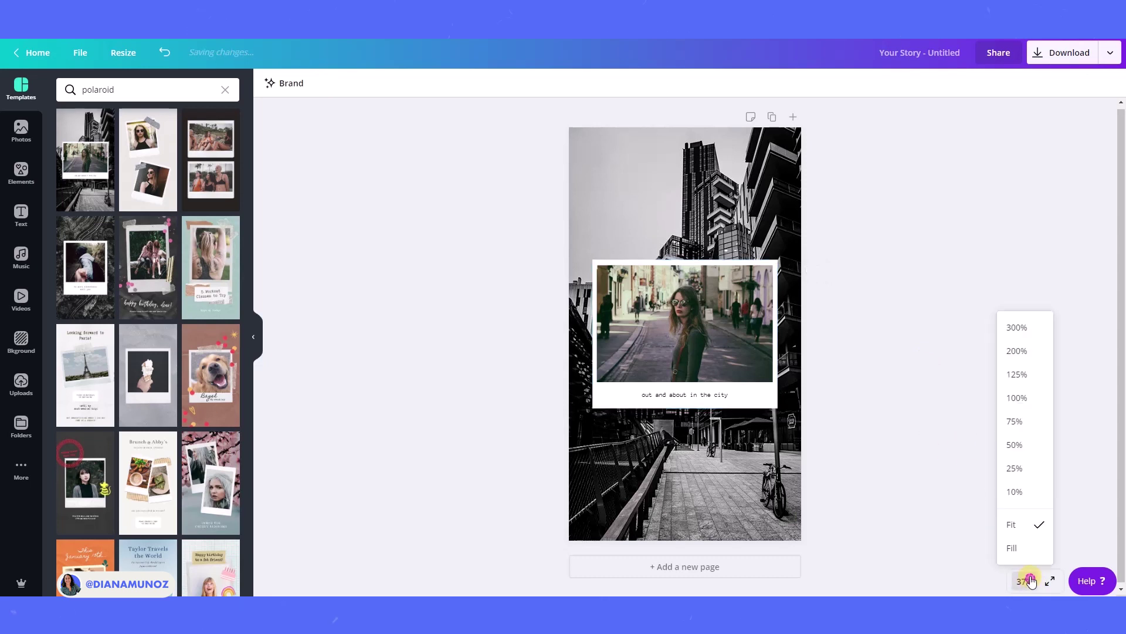
click(1022, 412)
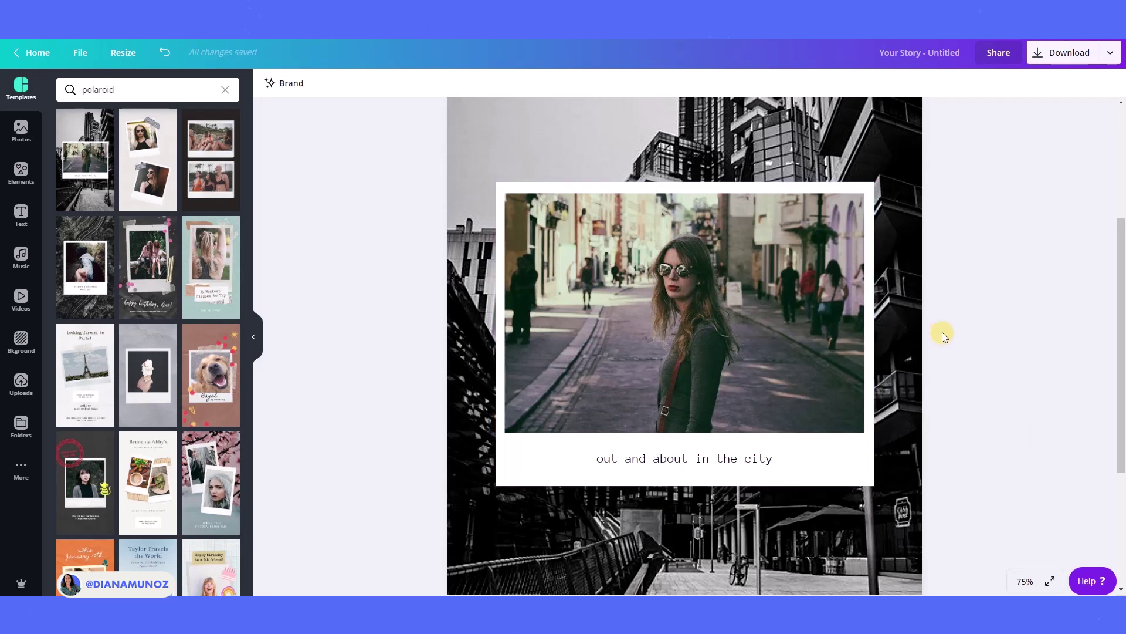
click(1025, 581)
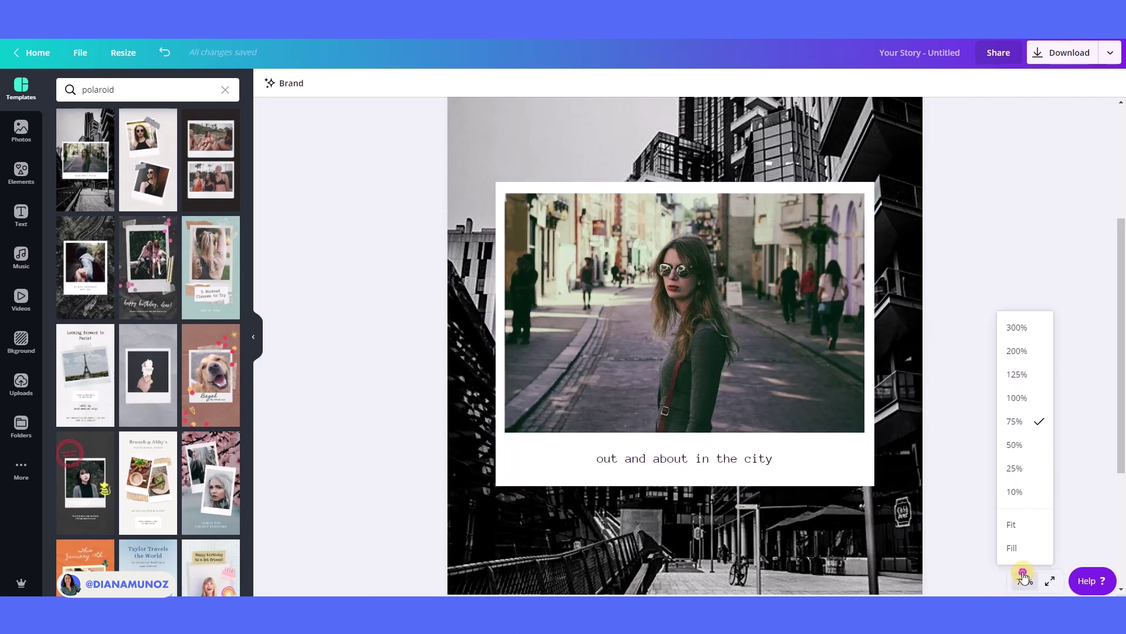
click(1020, 452)
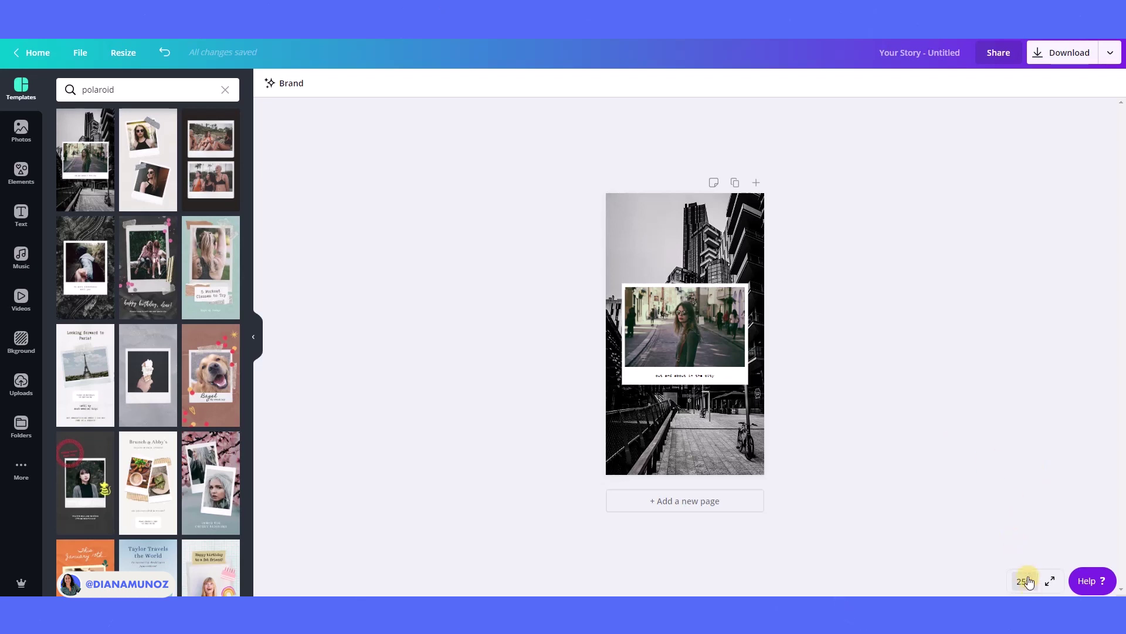
click(1025, 581)
click(1024, 450)
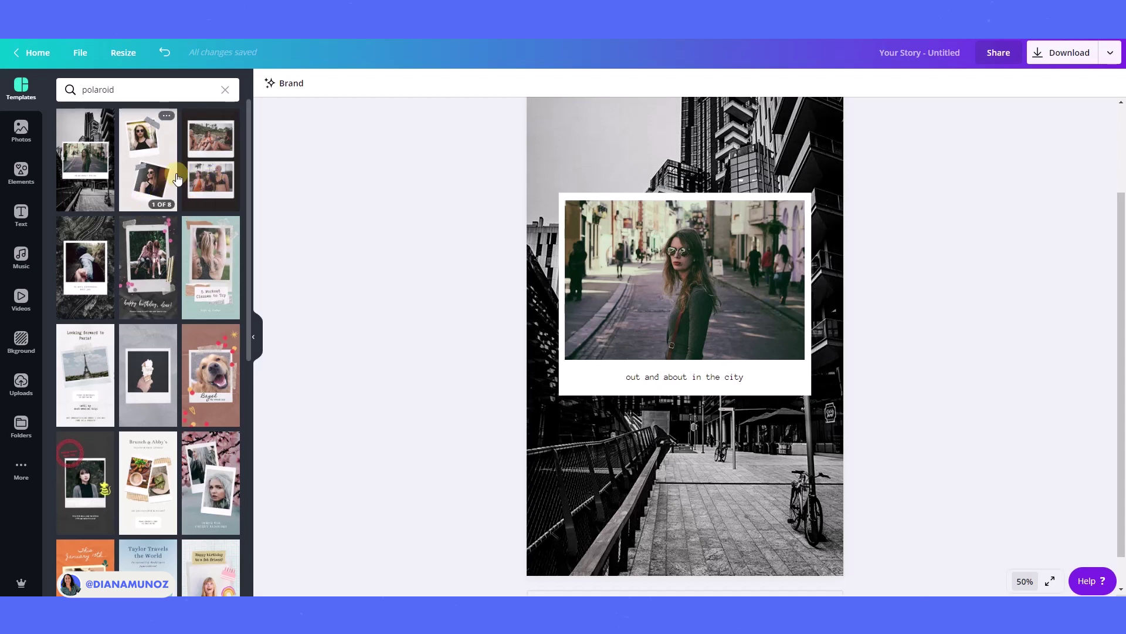
Apply the 'REDISCOVER BLACK' polaroid template and inspect it at 75% and 100% zoom.
click(136, 171)
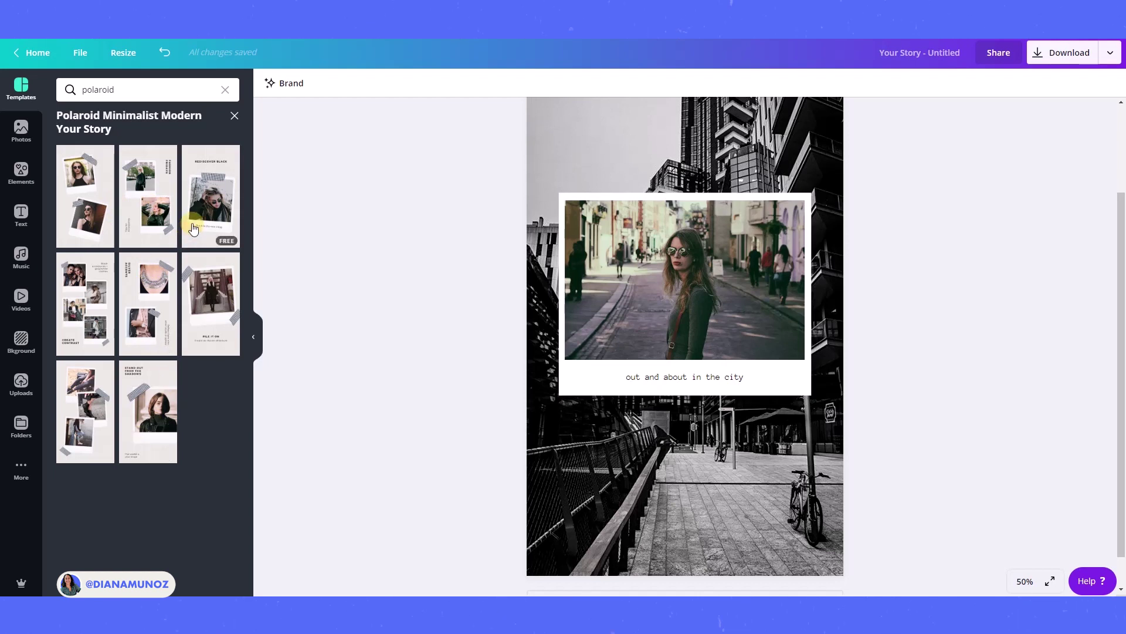
click(216, 206)
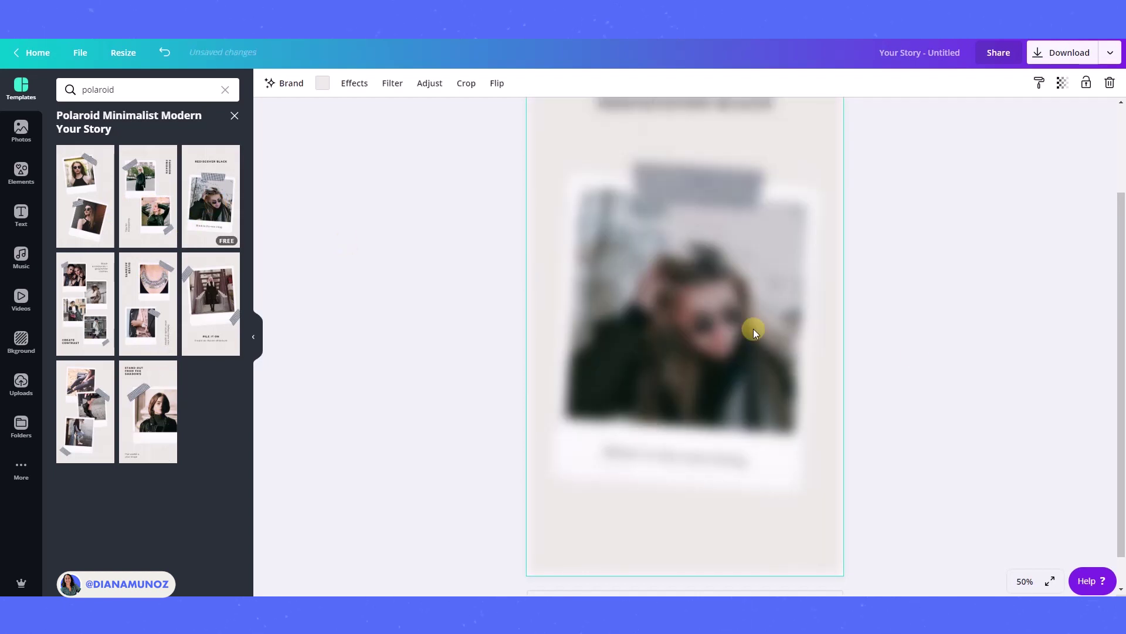
click(1026, 581)
click(1021, 419)
click(1024, 581)
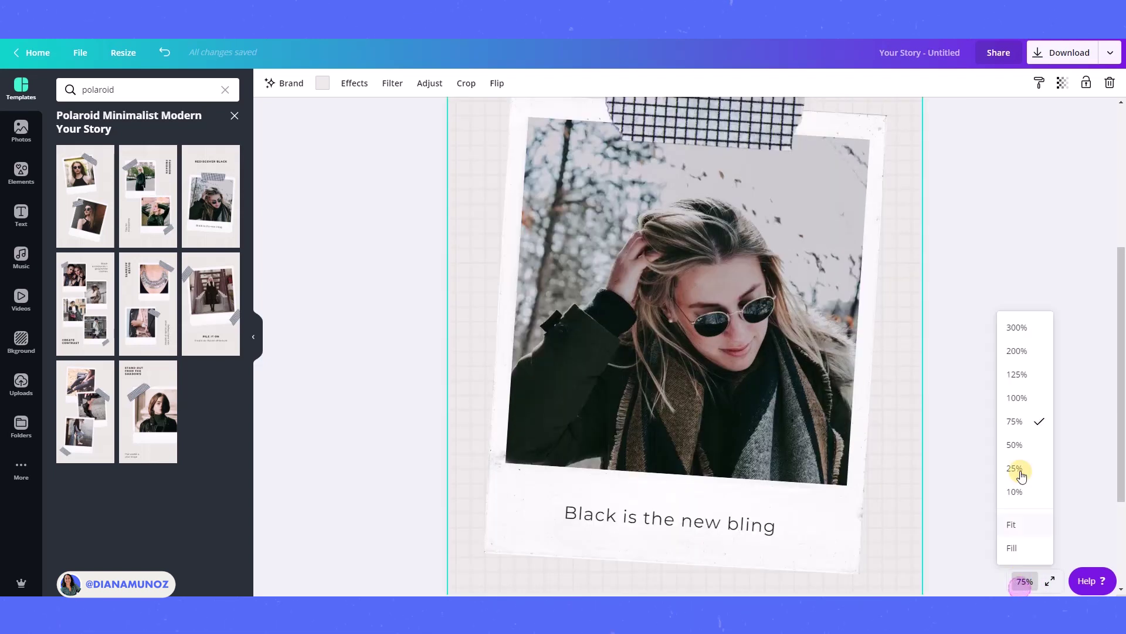
click(1021, 384)
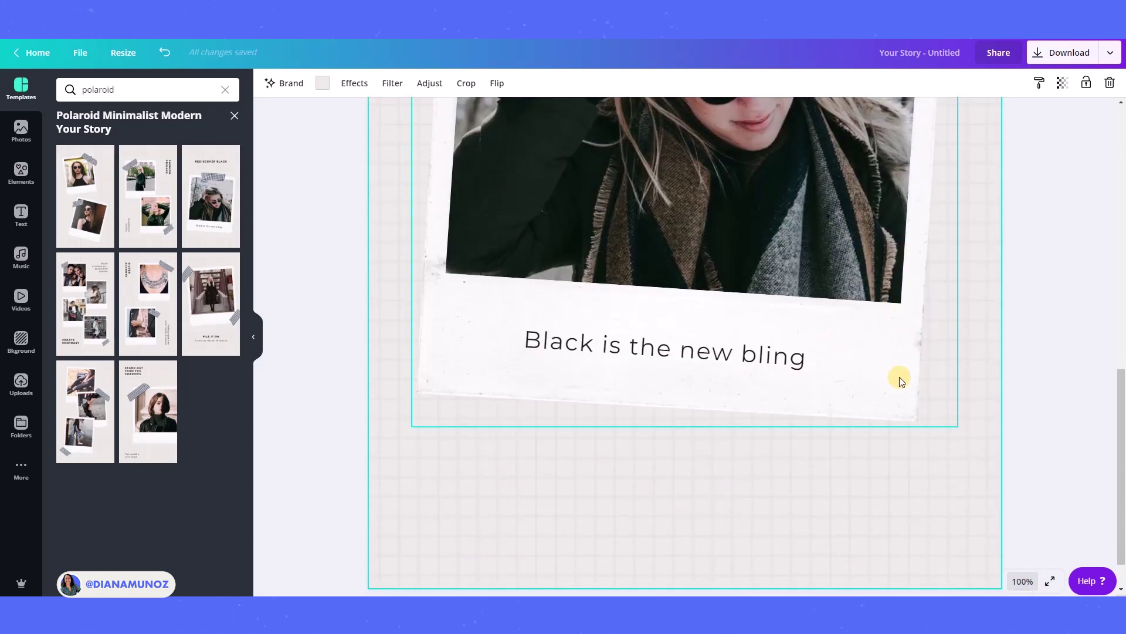
scroll(491, 371, up, 7)
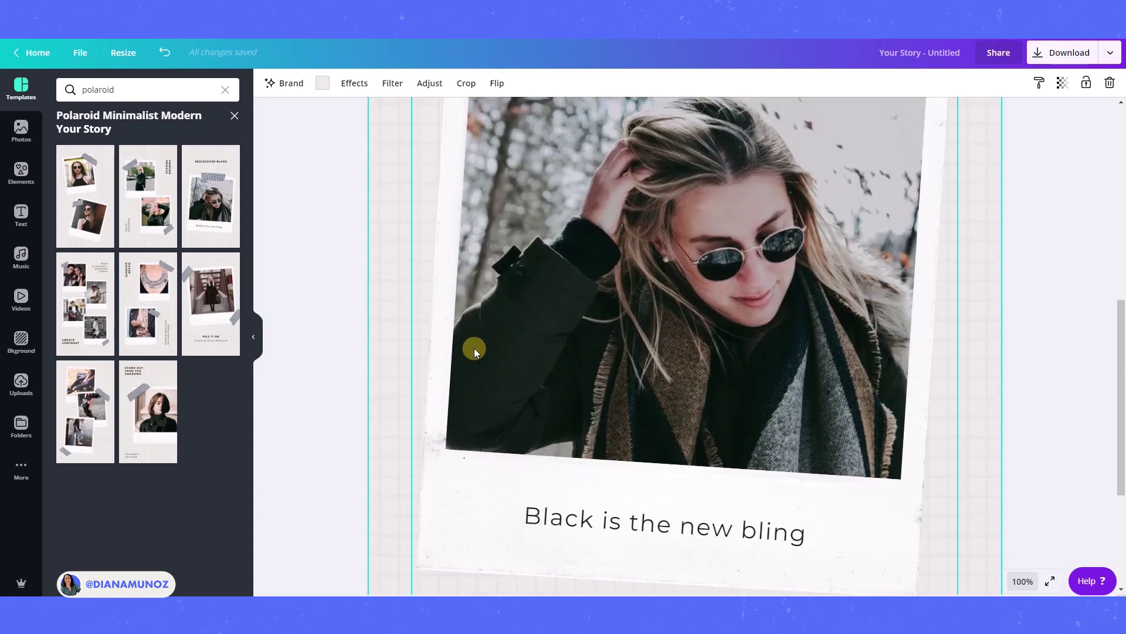
scroll(455, 253, down, 5)
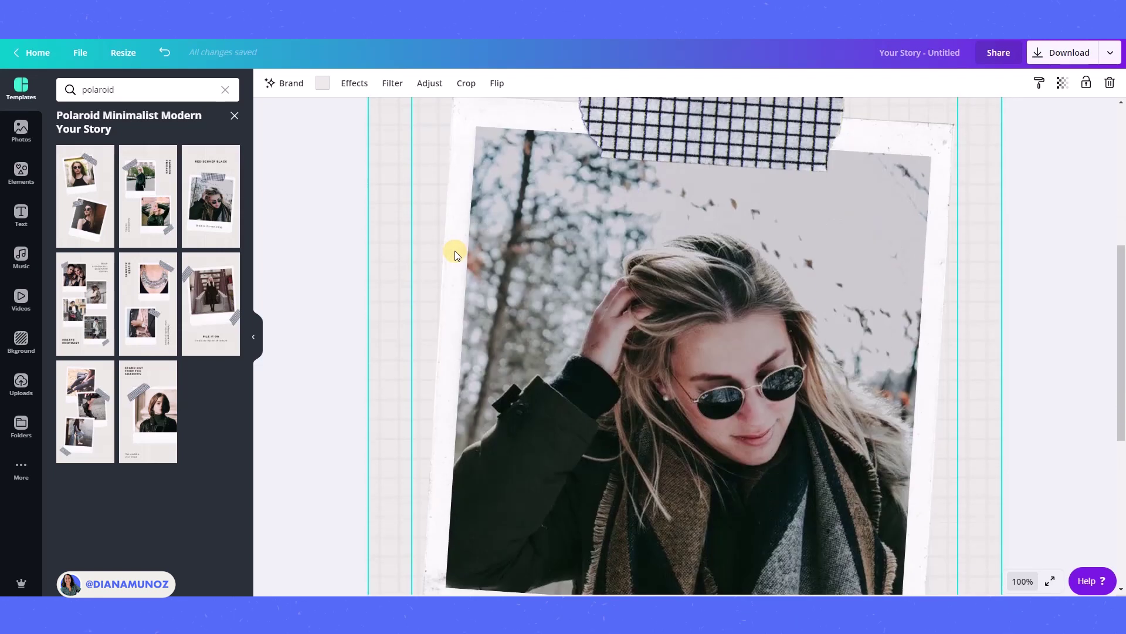
Return the zoom to 50% and go back to the full polaroid template results.
click(1022, 581)
click(1021, 444)
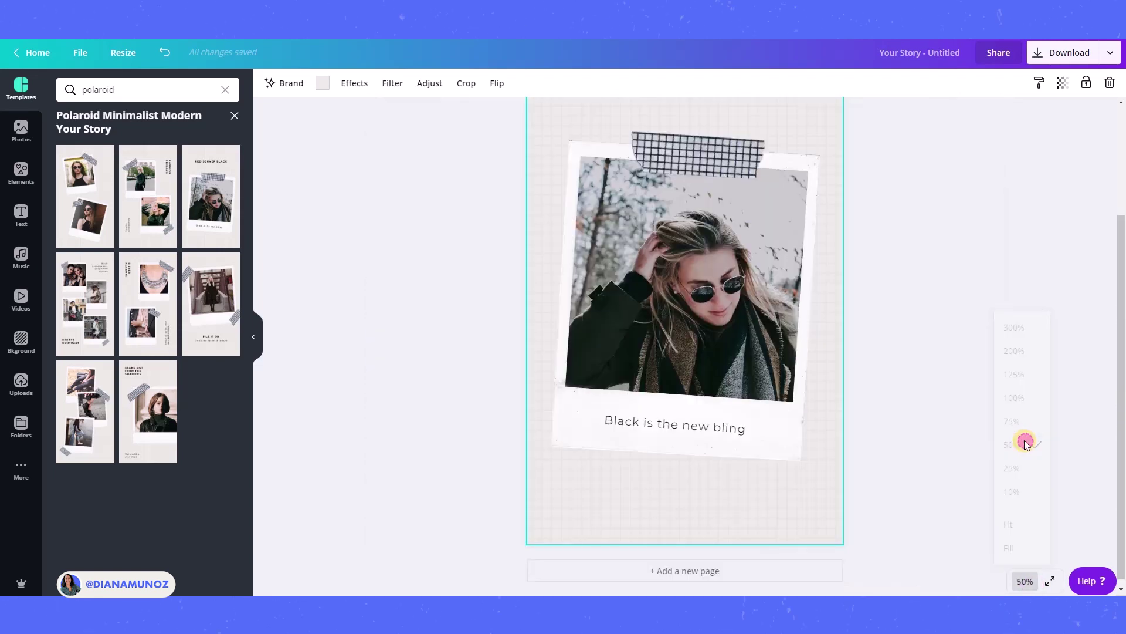
scroll(1024, 451, up, 3)
scroll(1019, 462, down, 1)
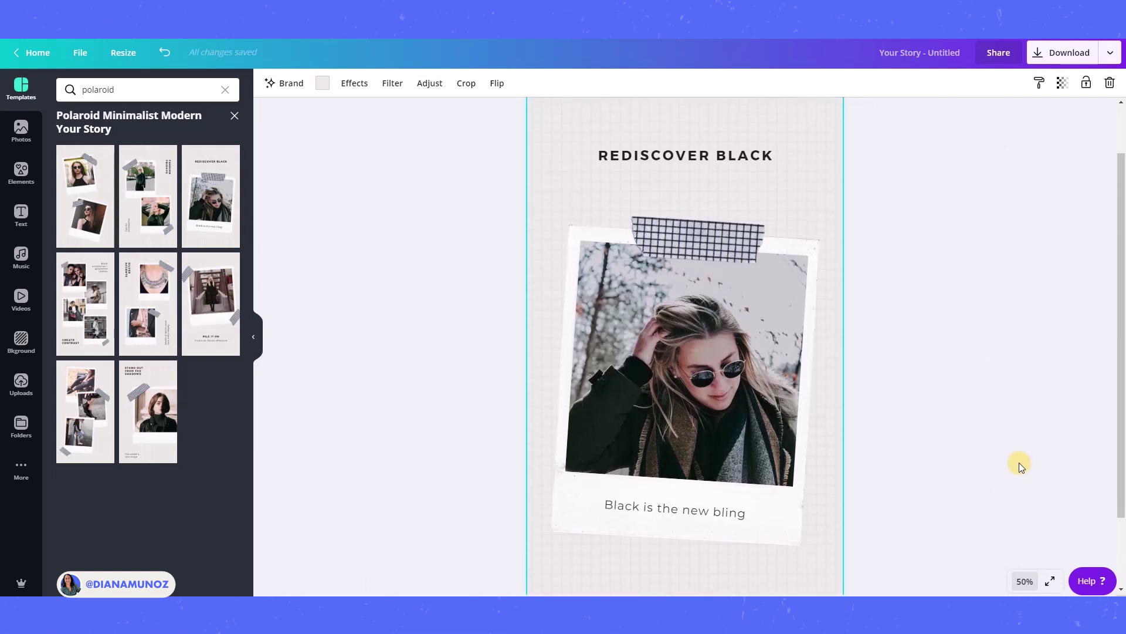
scroll(1019, 462, up, 2)
scroll(1010, 462, down, 2)
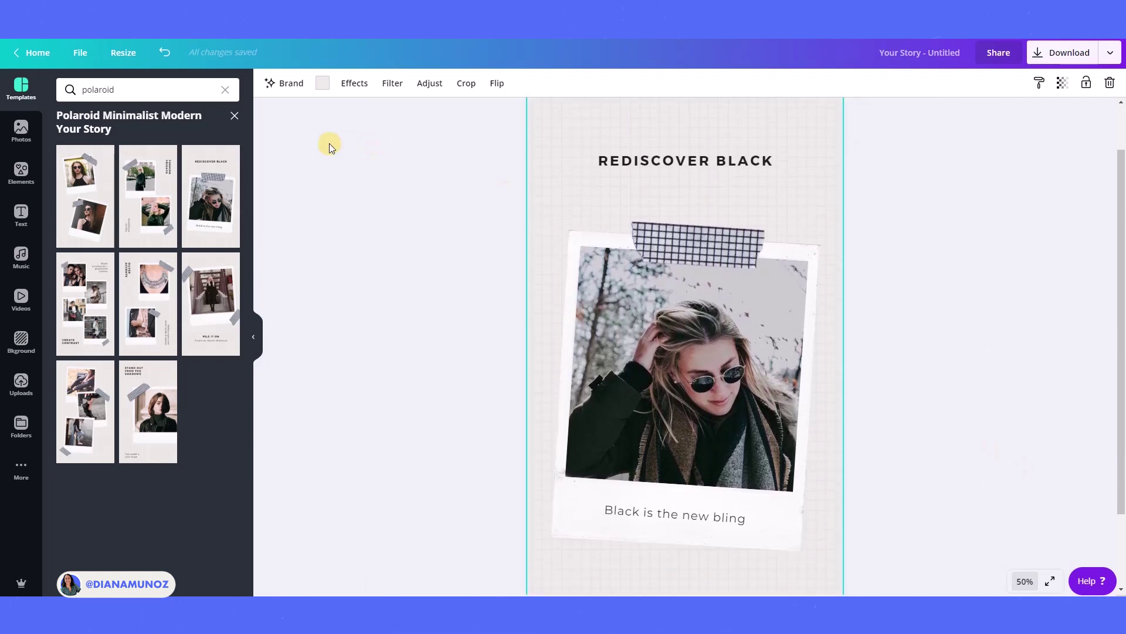
click(235, 117)
scroll(349, 328, down, 2)
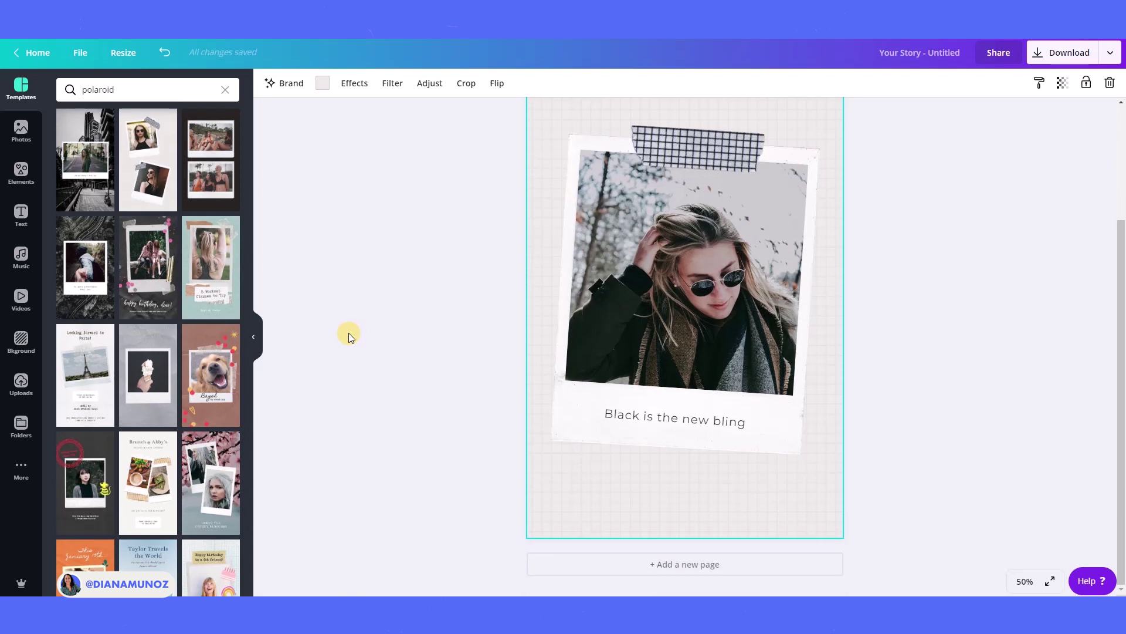
scroll(348, 333, up, 3)
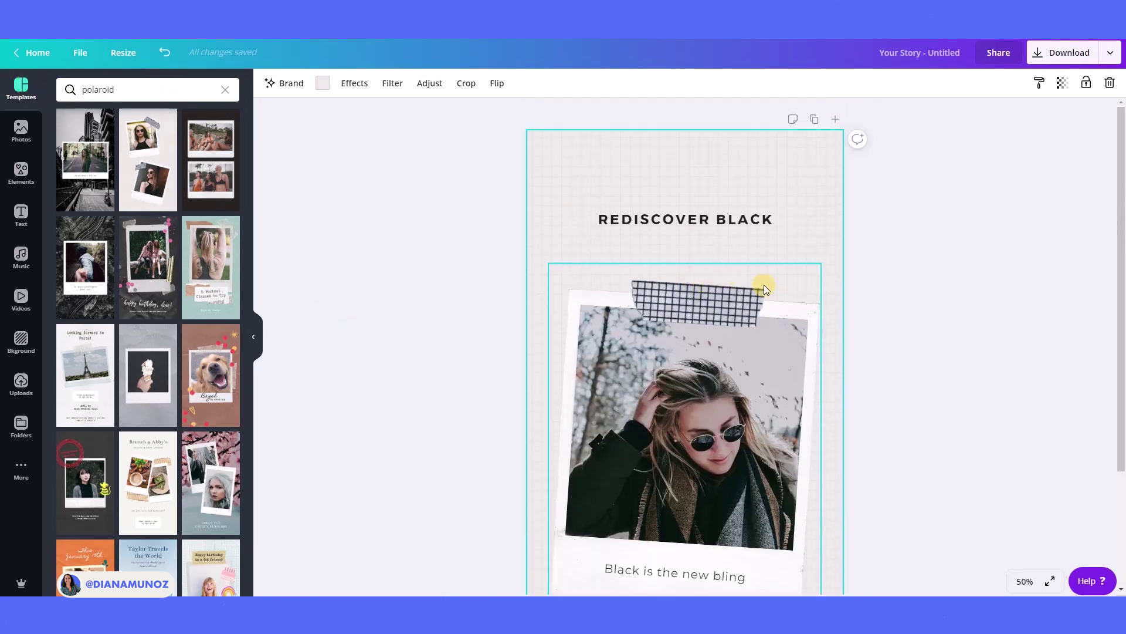
Ungroup the 'Black is the new bling' polaroid into separate pieces.
click(634, 314)
click(880, 82)
click(980, 354)
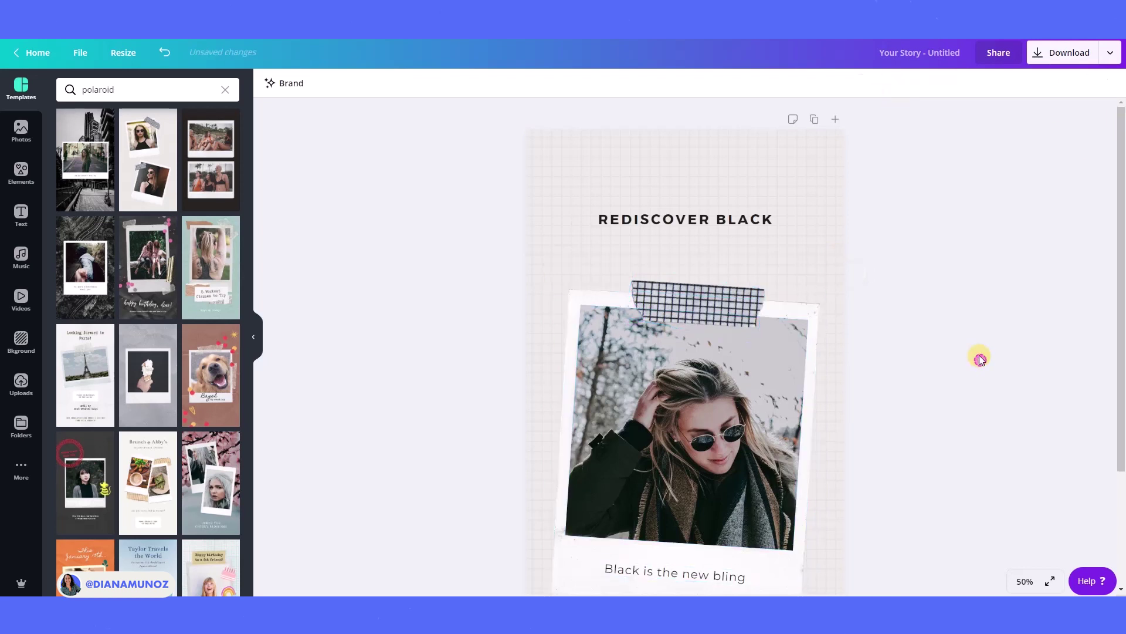
Position the grid washi tape across the photo's top edge, nudged slightly right.
mouse_move(700, 299)
mouse_down()
mouse_move(711, 267)
mouse_move(704, 294)
mouse_up()
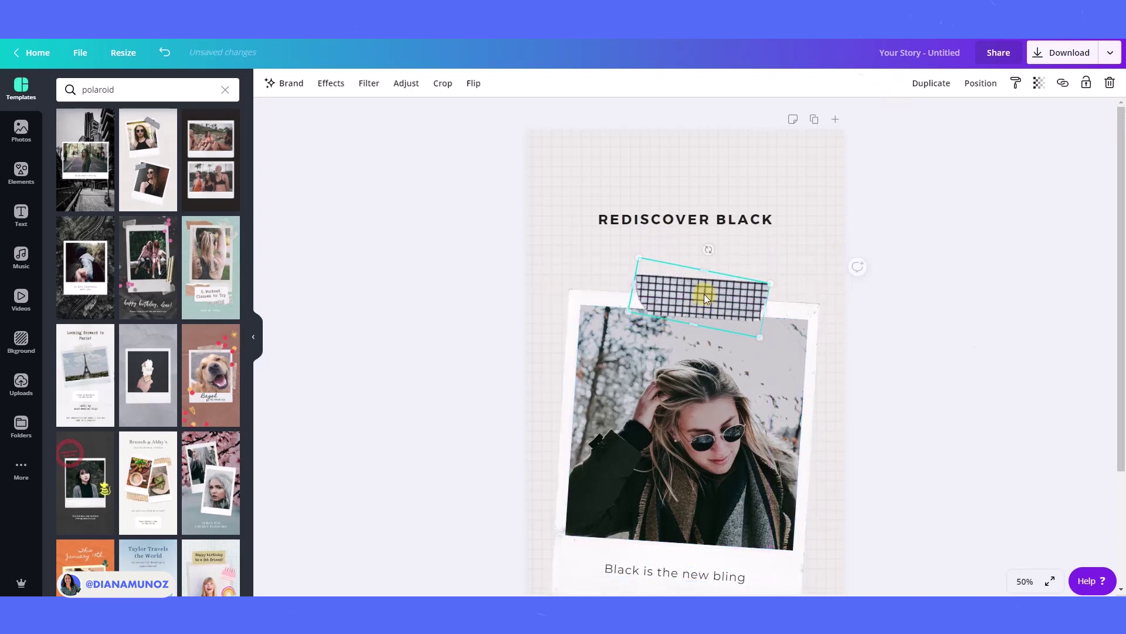
scroll(746, 355, down, 1)
scroll(783, 462, up, 1)
mouse_move(708, 312)
mouse_down()
mouse_move(644, 270)
mouse_move(706, 297)
mouse_move(701, 315)
mouse_up()
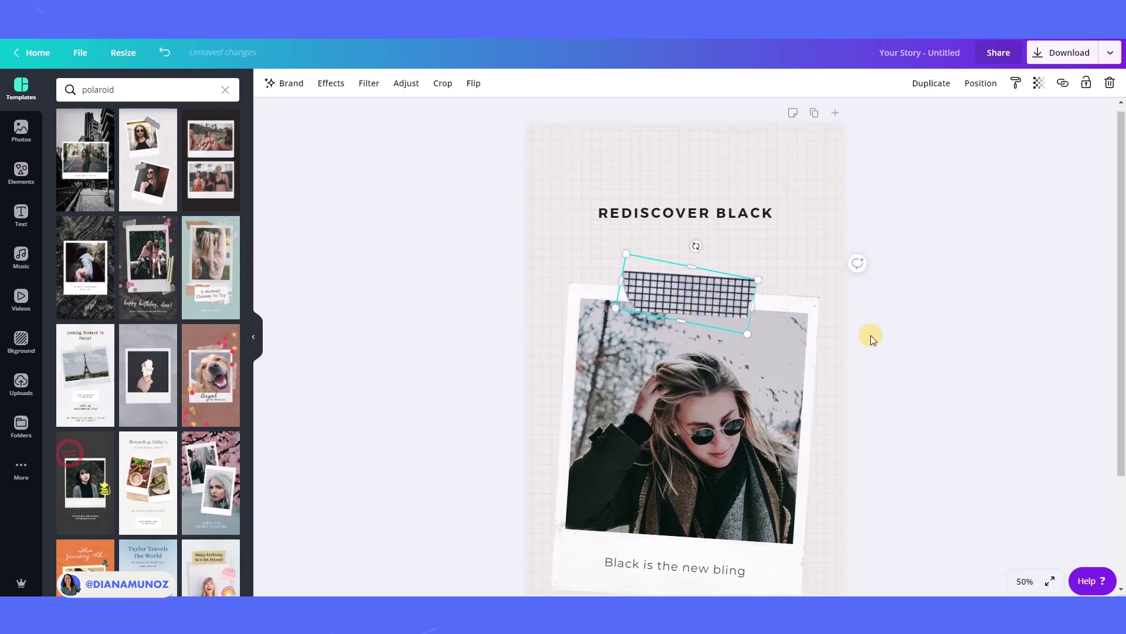
scroll(870, 336, down, 3)
scroll(867, 333, up, 3)
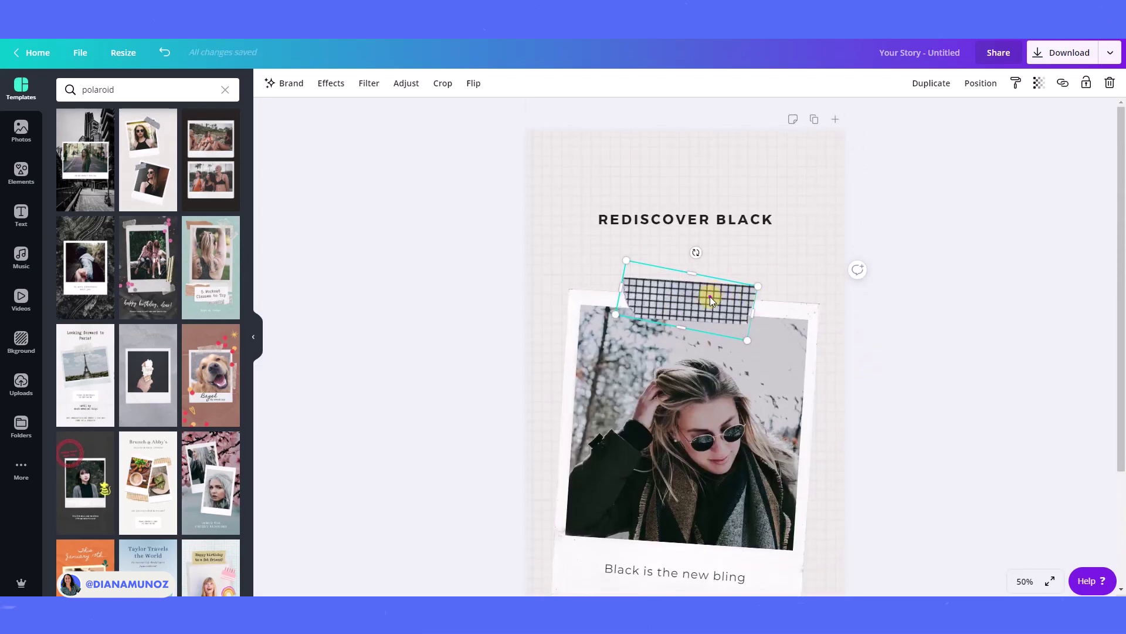
mouse_move(710, 297)
mouse_down()
mouse_move(728, 290)
mouse_move(721, 297)
mouse_up()
scroll(844, 374, down, 3)
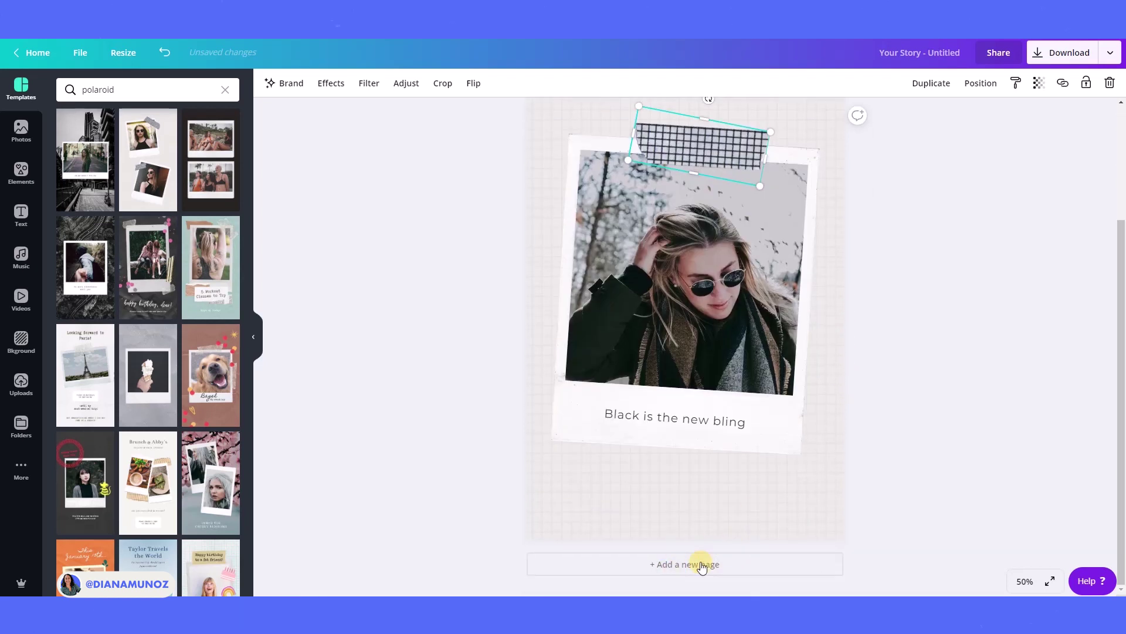
Add a page with the dark 'happy birthday, dear!' polaroid template and reposition its tape.
click(673, 564)
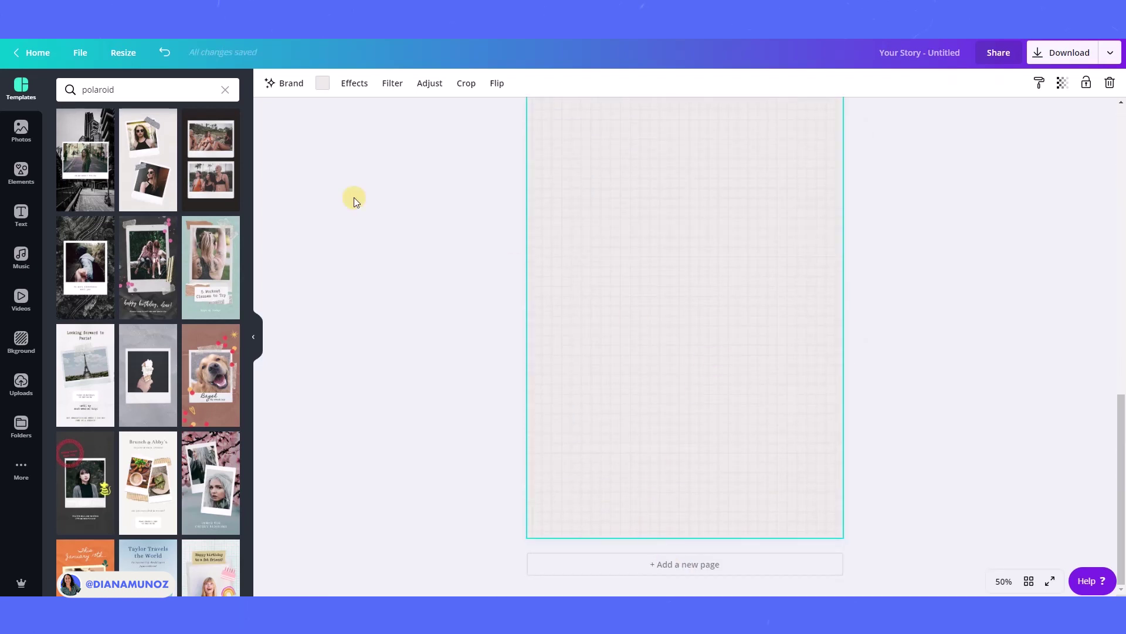
scroll(247, 281, down, 1)
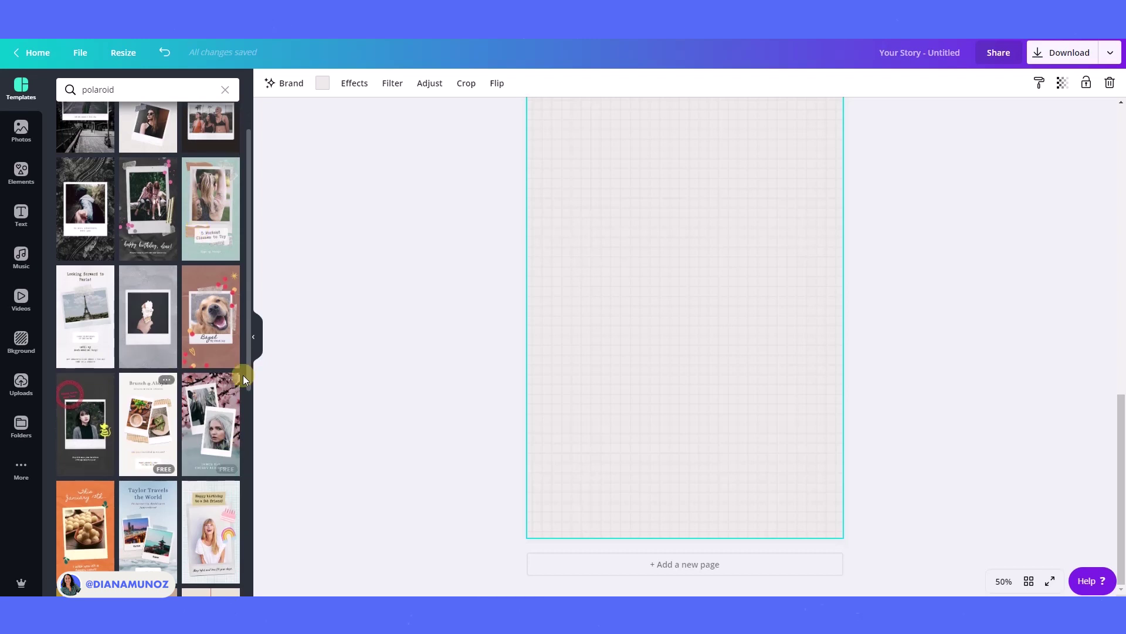
scroll(242, 375, up, 1)
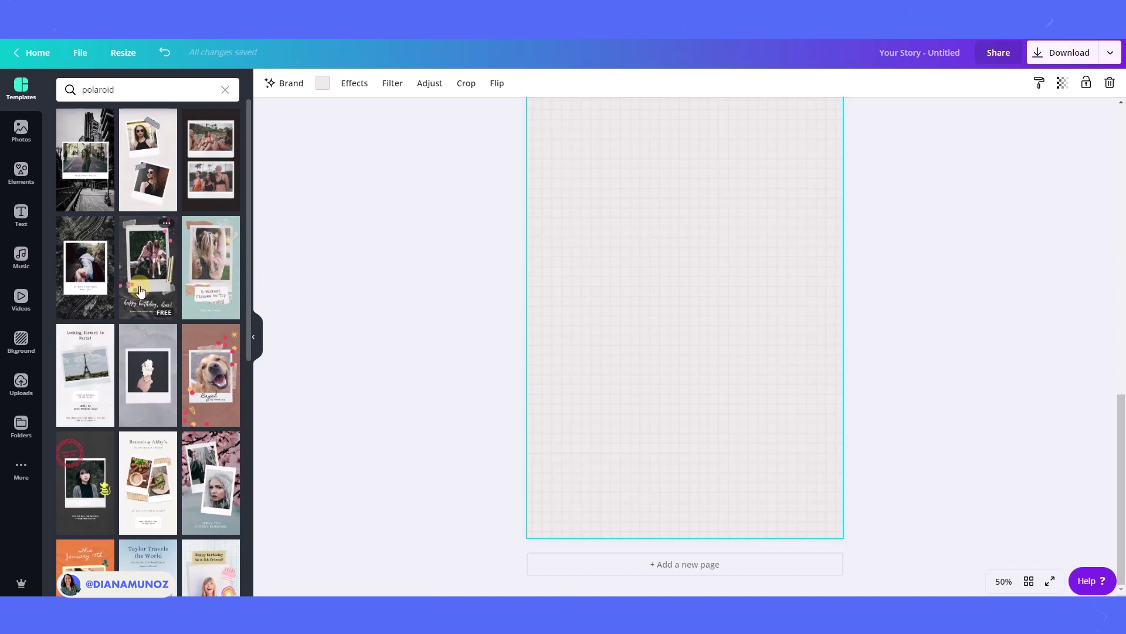
click(148, 255)
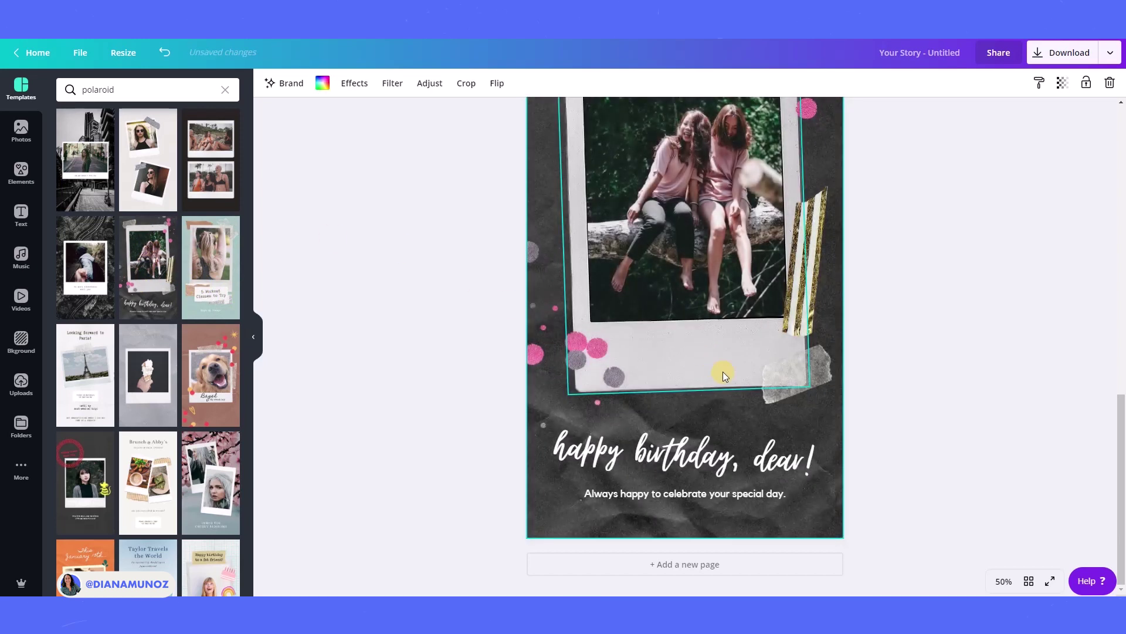
mouse_move(786, 375)
mouse_down()
mouse_move(804, 380)
mouse_move(790, 376)
mouse_move(798, 389)
mouse_up()
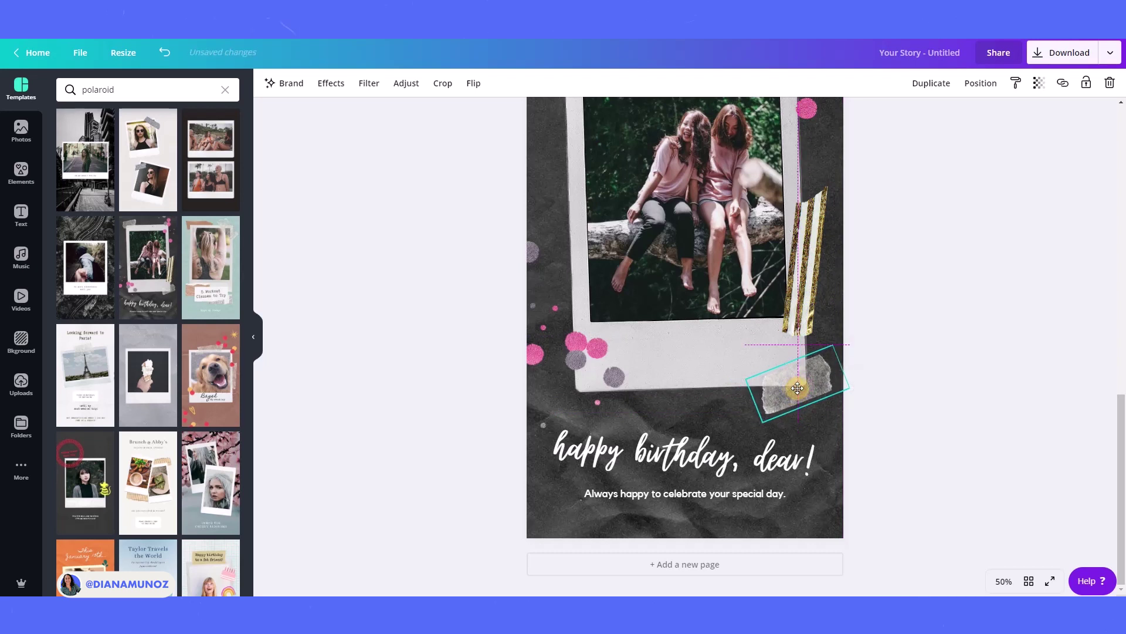
scroll(797, 389, up, 4)
scroll(584, 248, down, 4)
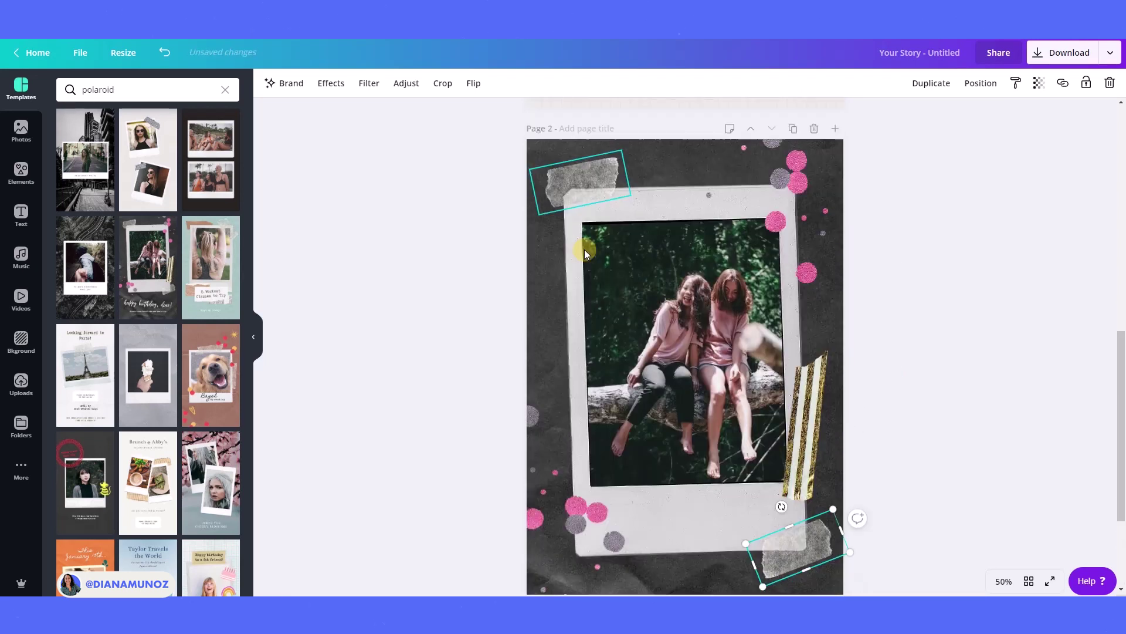
Add another page with the 'Happy birthday to a fab friend!' polaroid template.
click(656, 564)
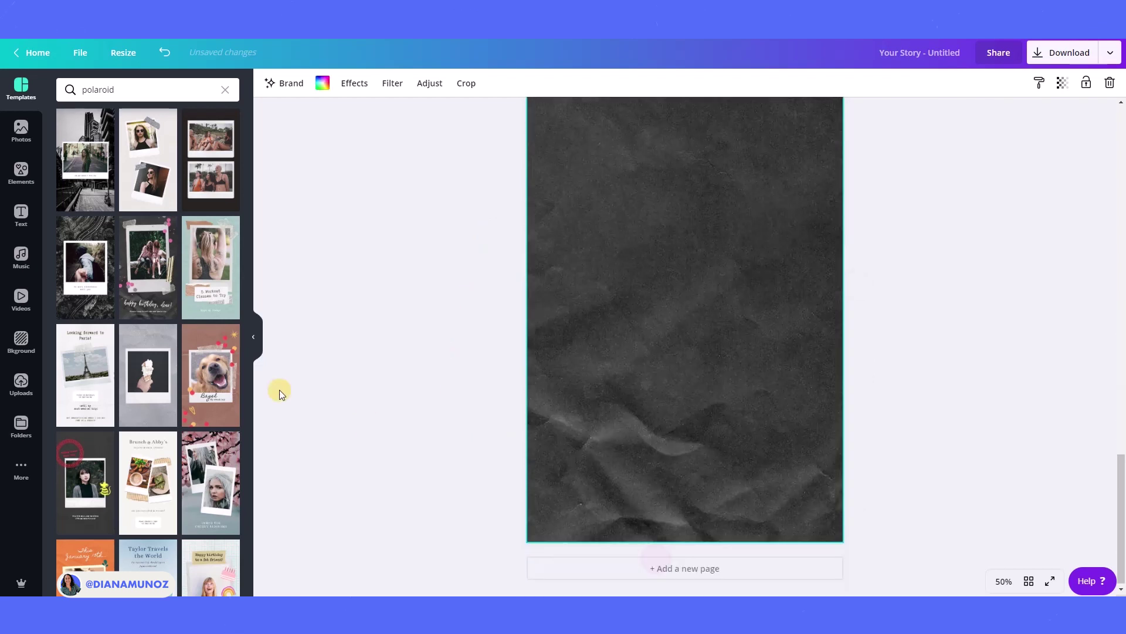
scroll(232, 343, down, 3)
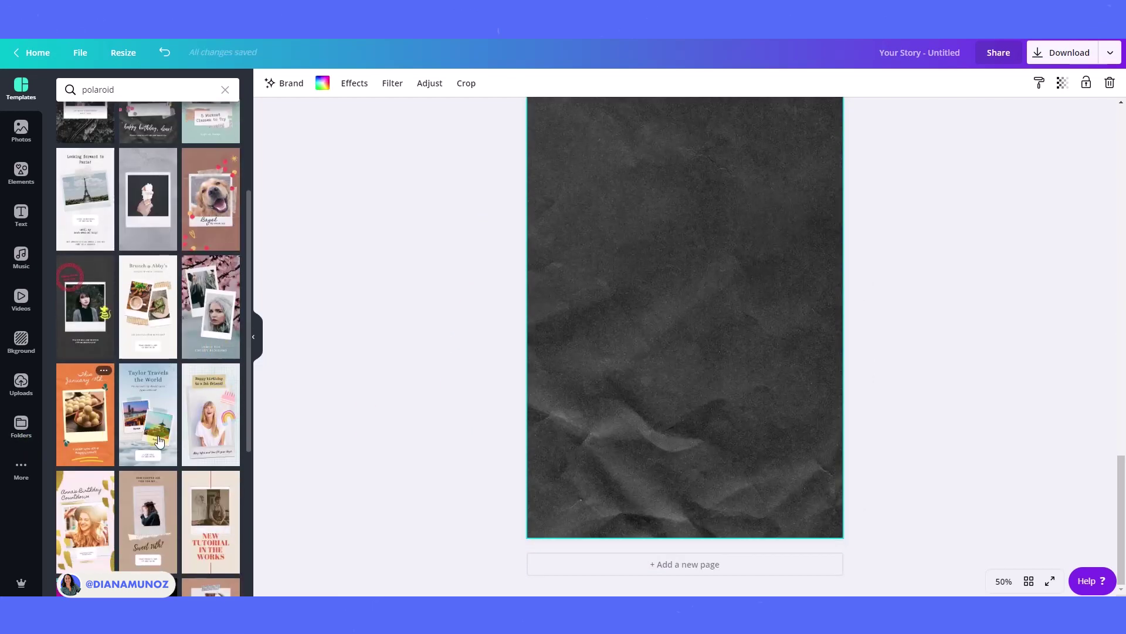
scroll(211, 510, up, 2)
click(207, 504)
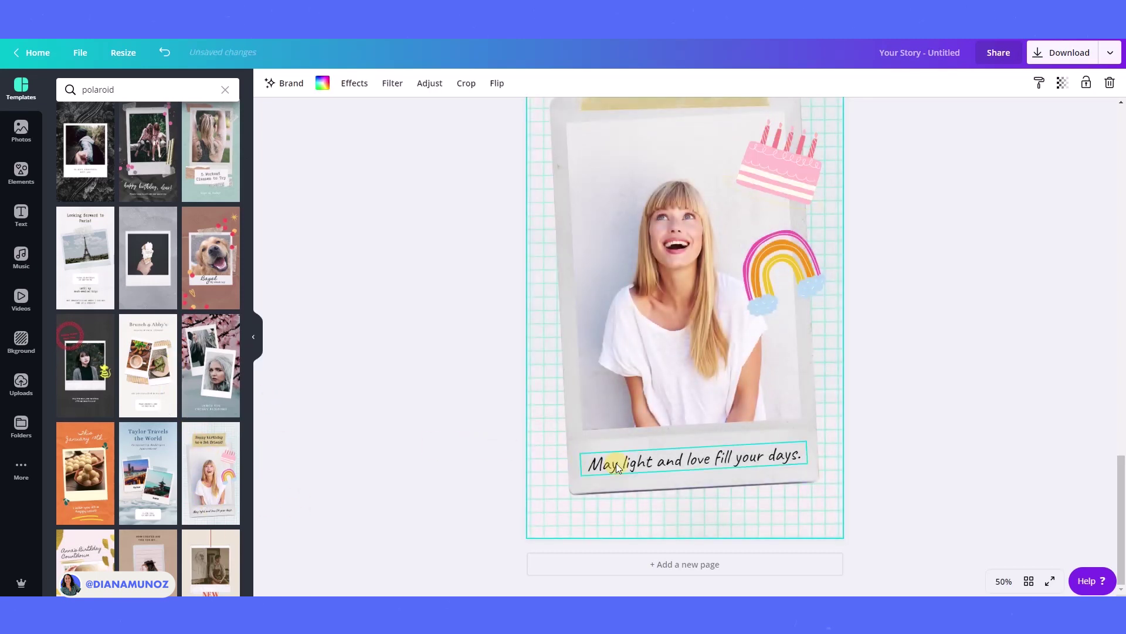
scroll(603, 459, up, 2)
scroll(134, 472, up, 2)
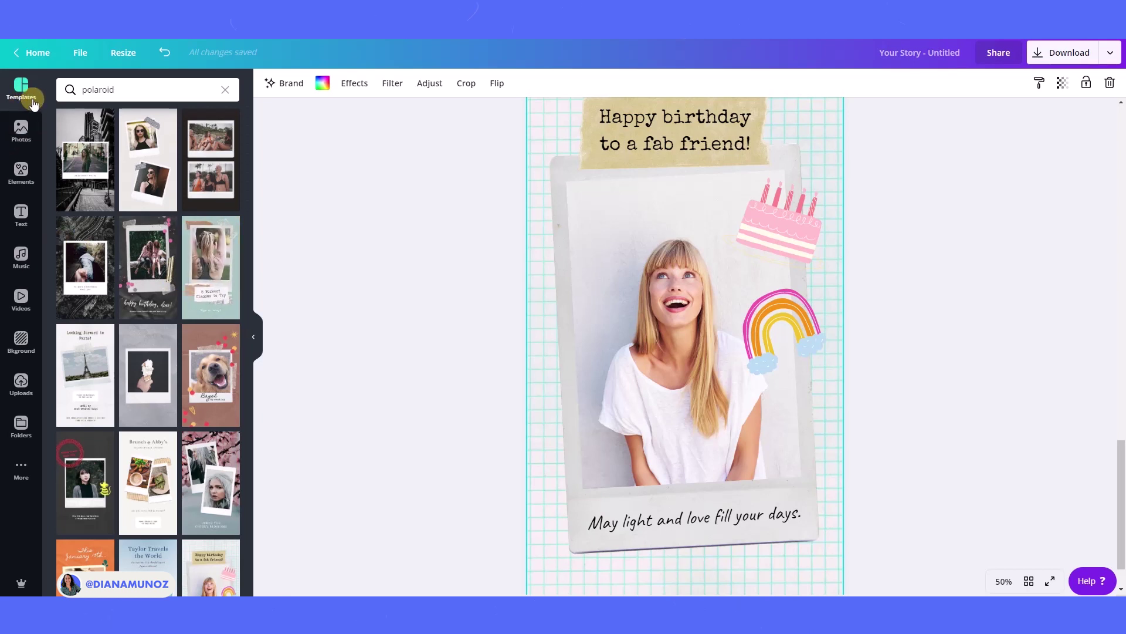
Search the Photos library for 'polaroid' and browse the results.
click(21, 128)
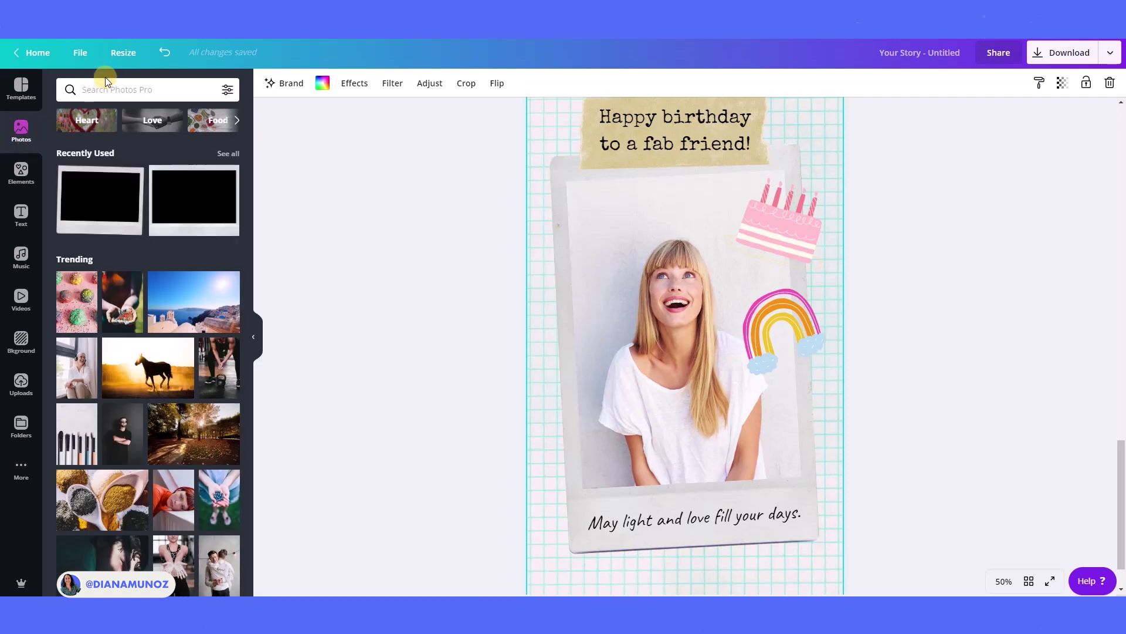
click(106, 90)
text(pola)
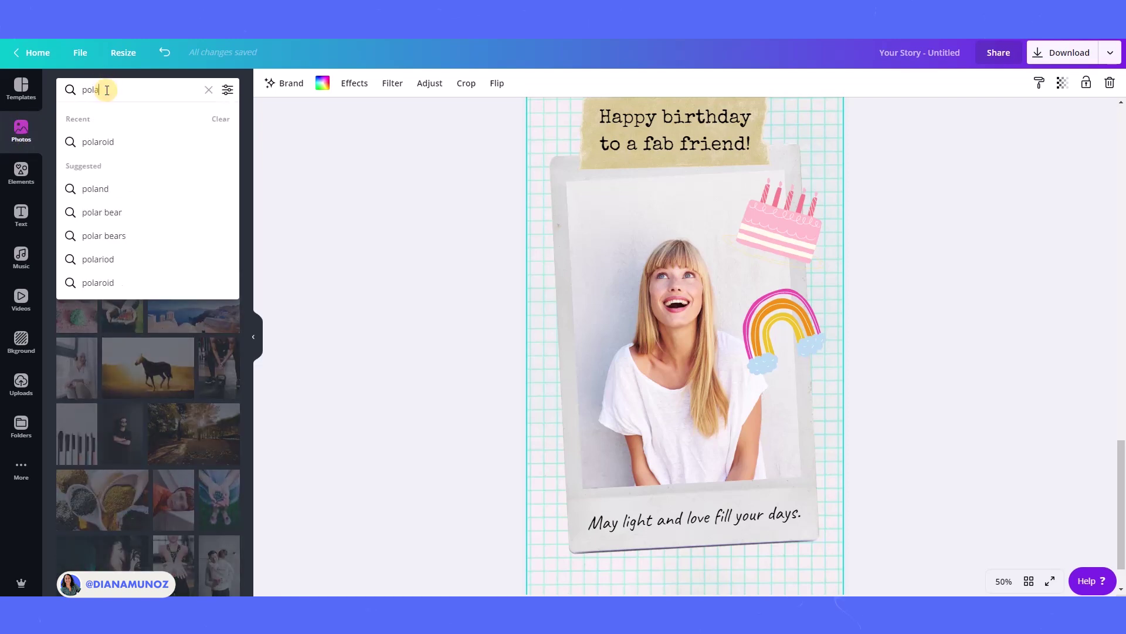
click(99, 141)
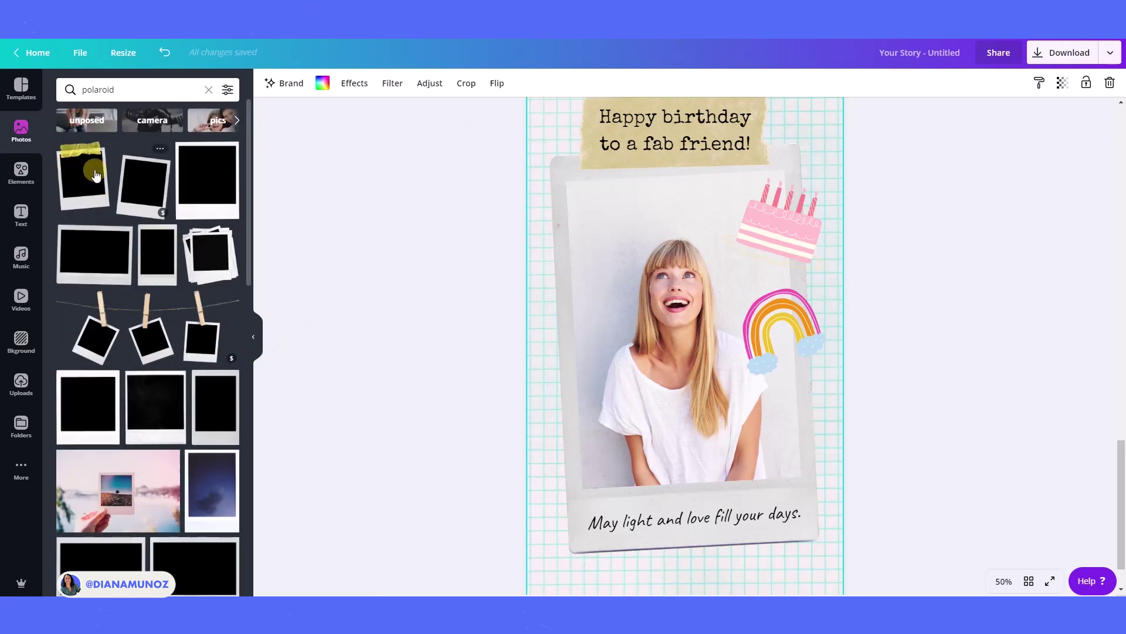
scroll(156, 387, down, 3)
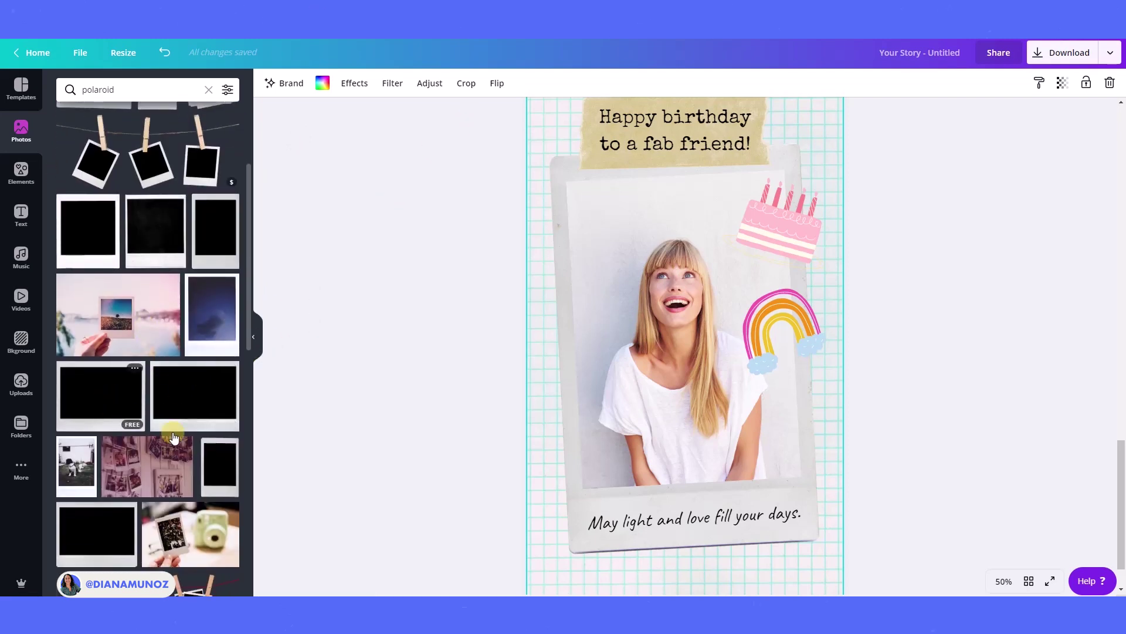
scroll(128, 495, down, 2)
scroll(130, 496, down, 3)
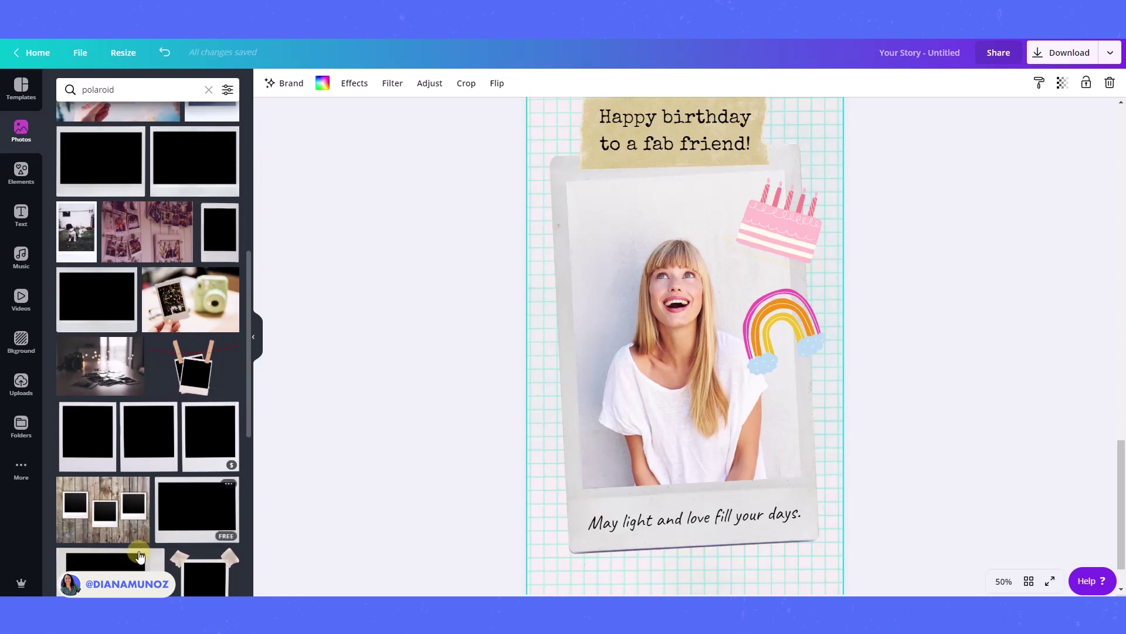
scroll(196, 538, up, 10)
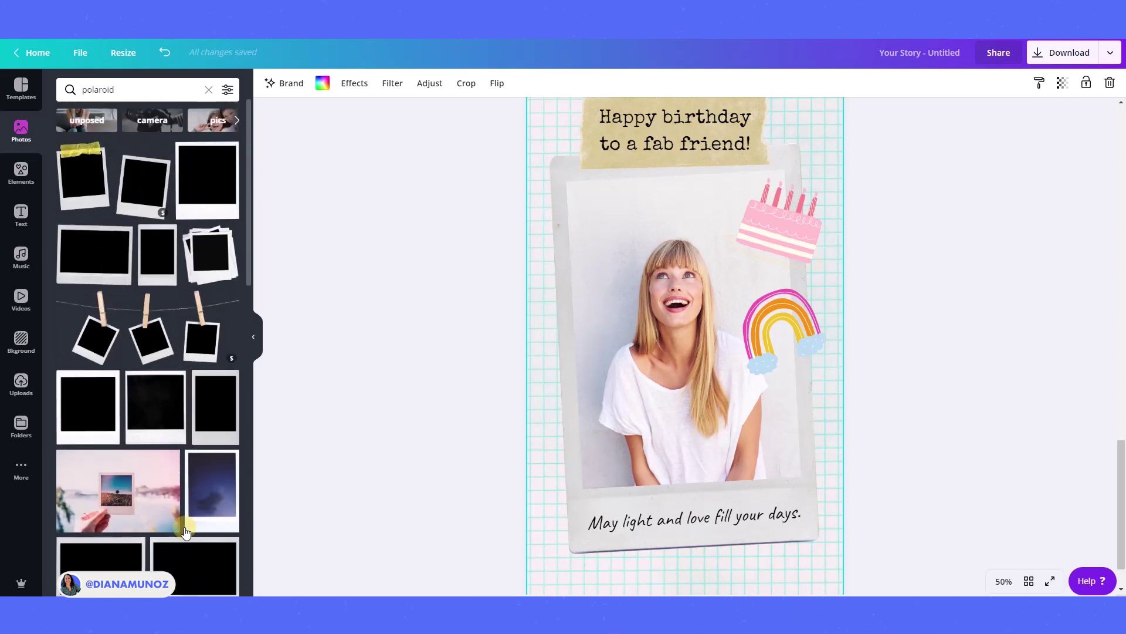
scroll(556, 550, down, 1)
Add a new blank page and filter the polaroid photos to Free and Pro.
click(585, 567)
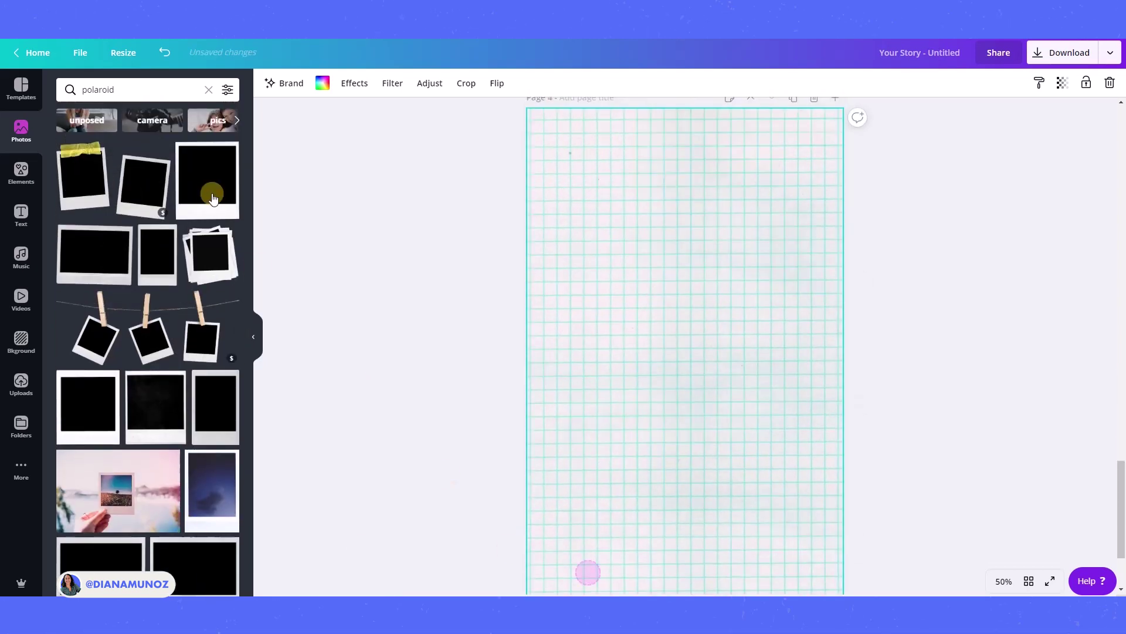
click(228, 90)
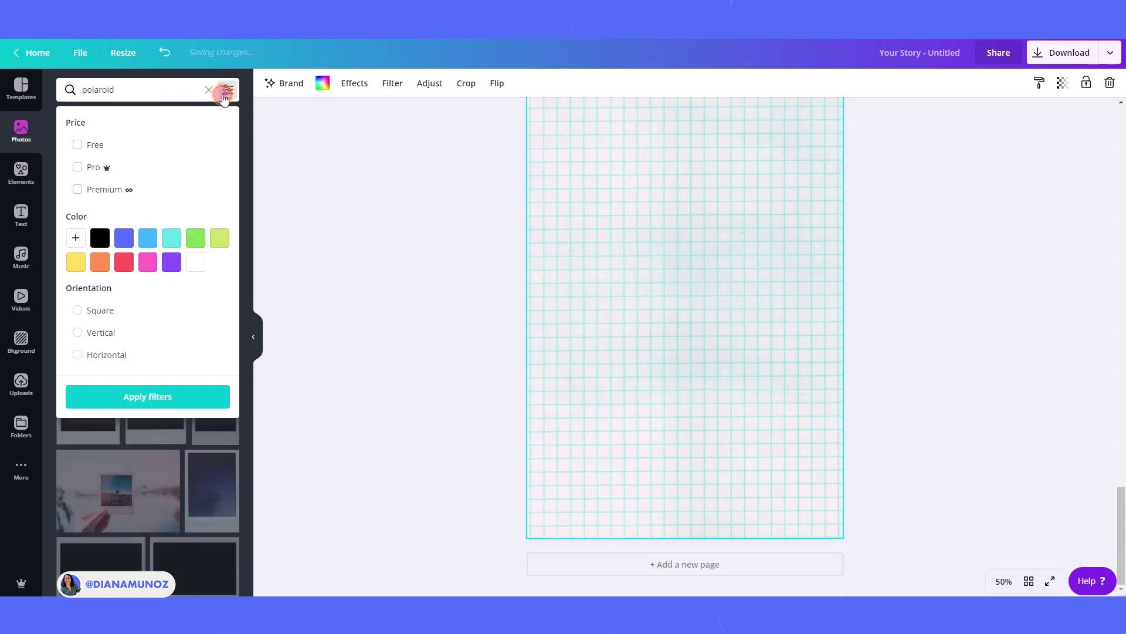
click(78, 145)
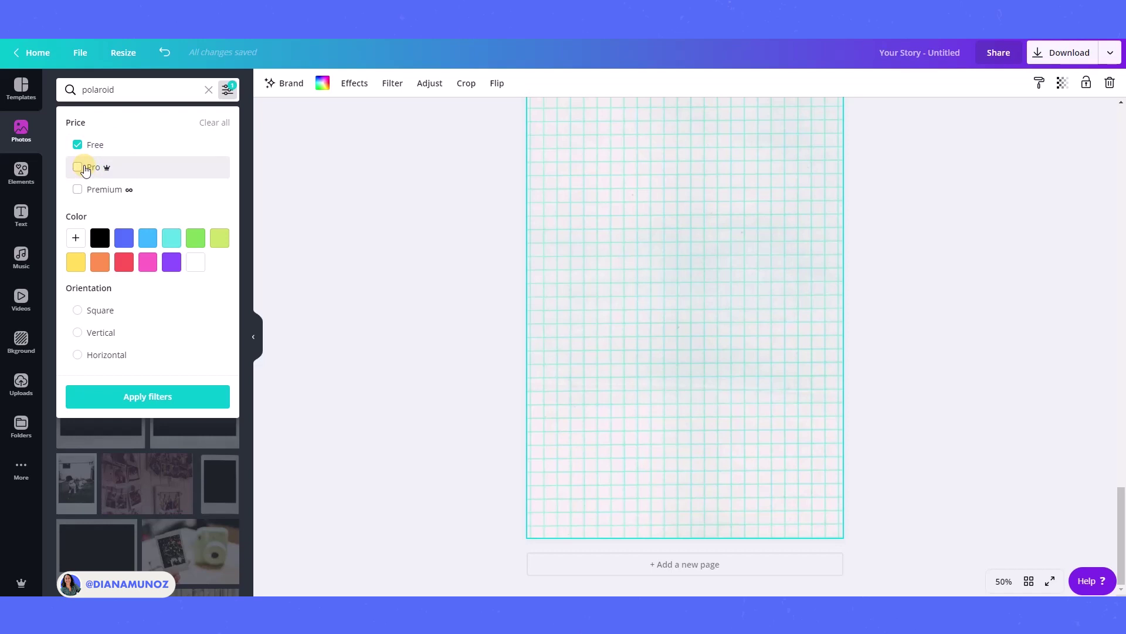
click(78, 167)
click(173, 396)
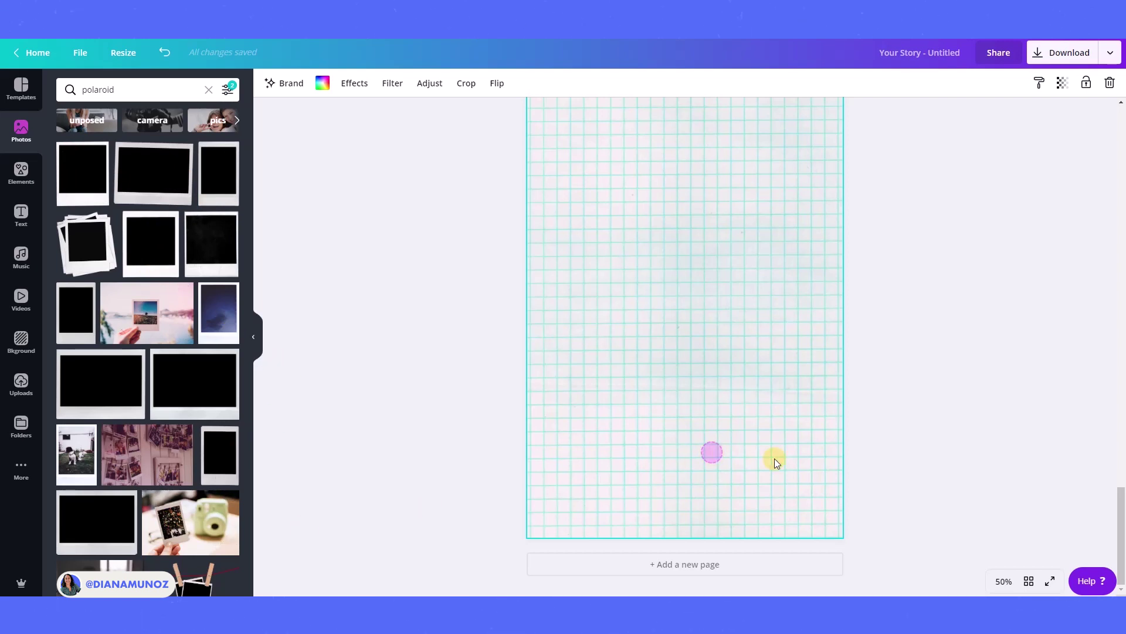
Remove the grid background and add a tall and a landscape polaroid frame photo.
click(1110, 86)
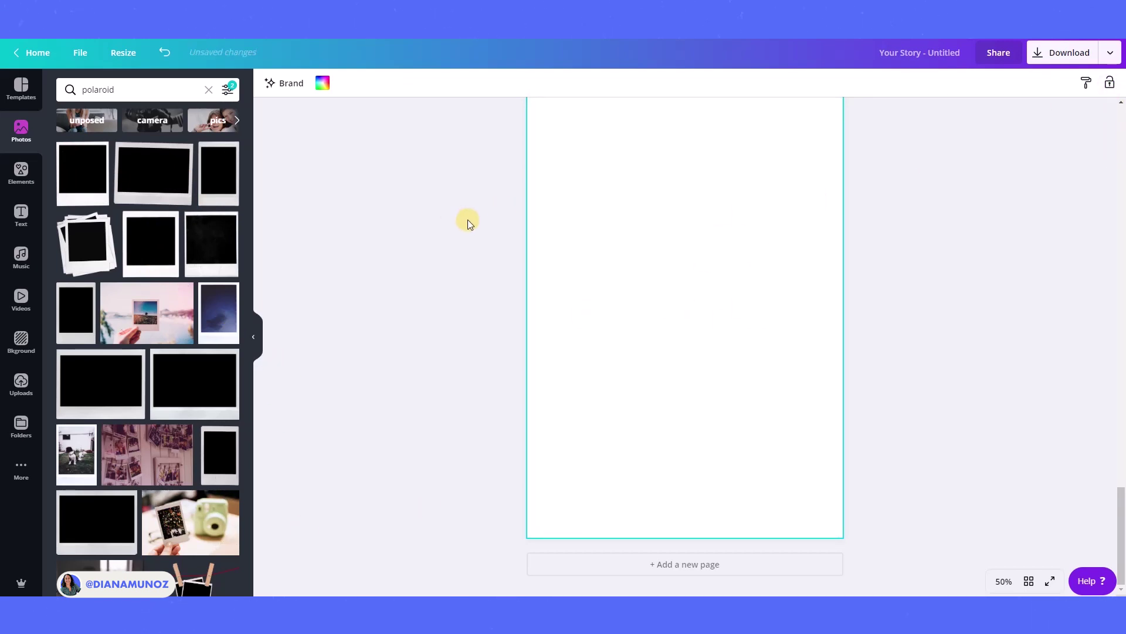
click(216, 175)
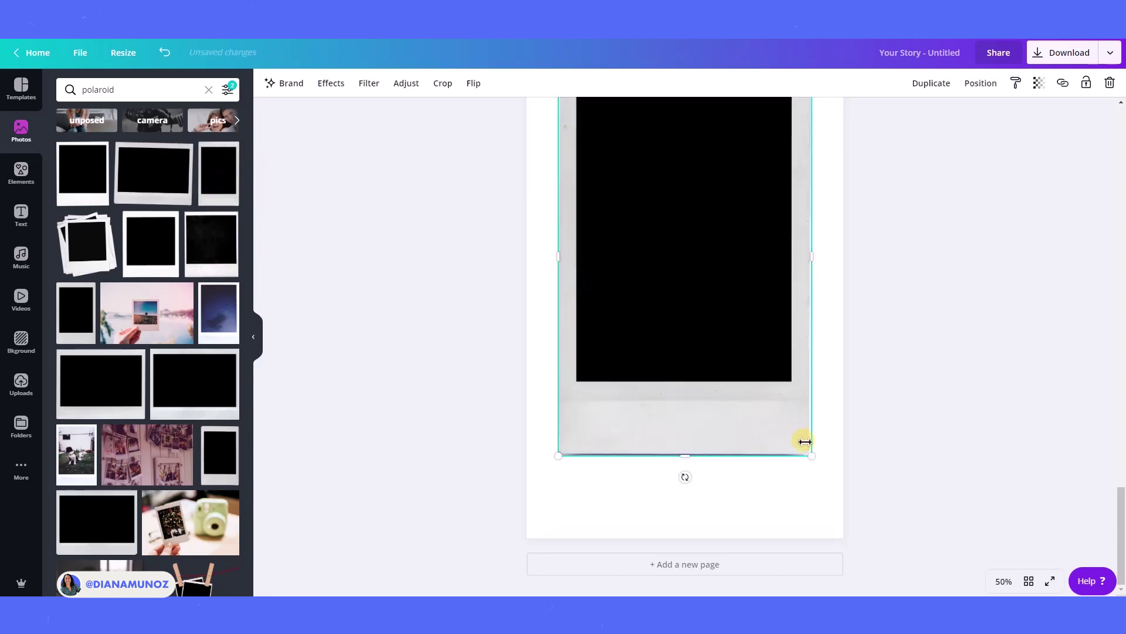
click(808, 519)
scroll(802, 497, up, 2)
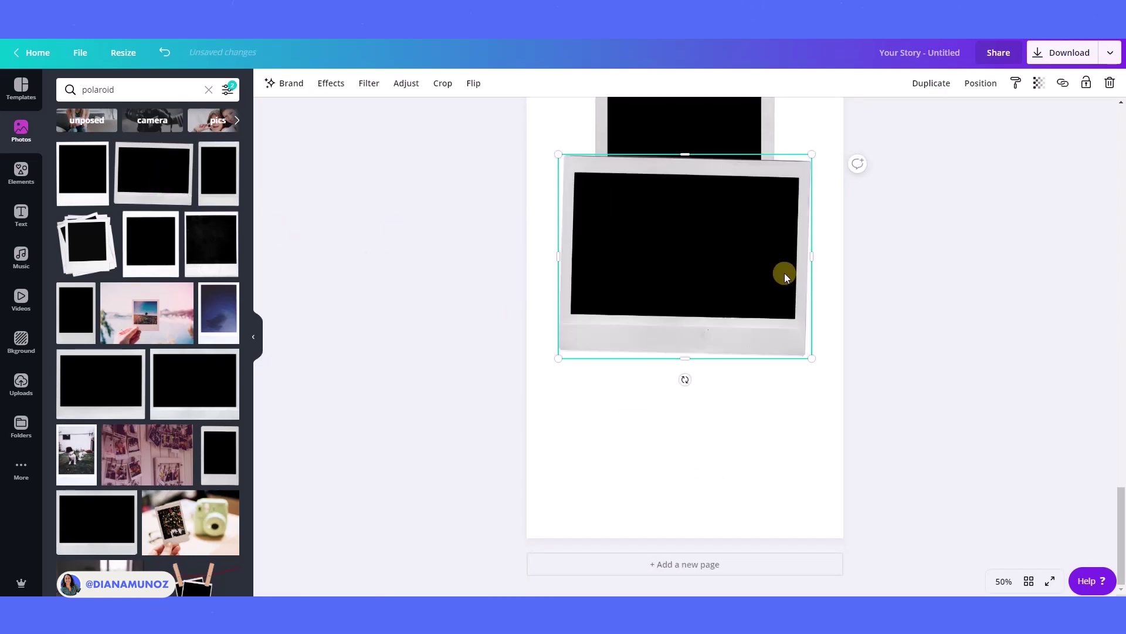
drag(785, 274, 792, 445)
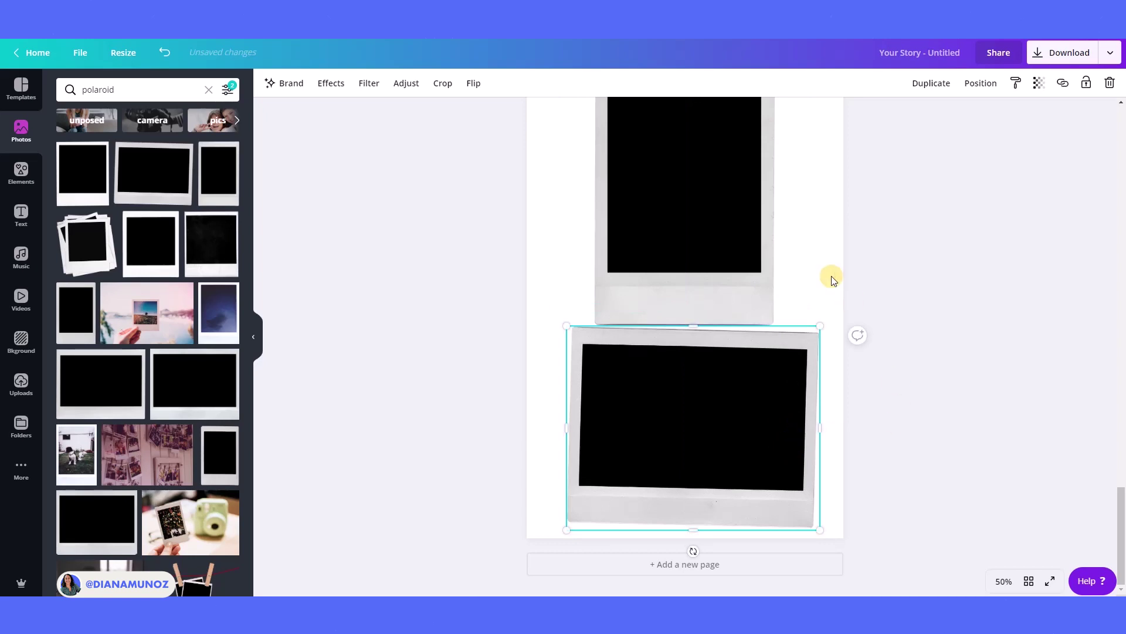
click(818, 261)
Shrink and centre the two stacked polaroid frames, then add a blank page.
scroll(865, 445, up, 2)
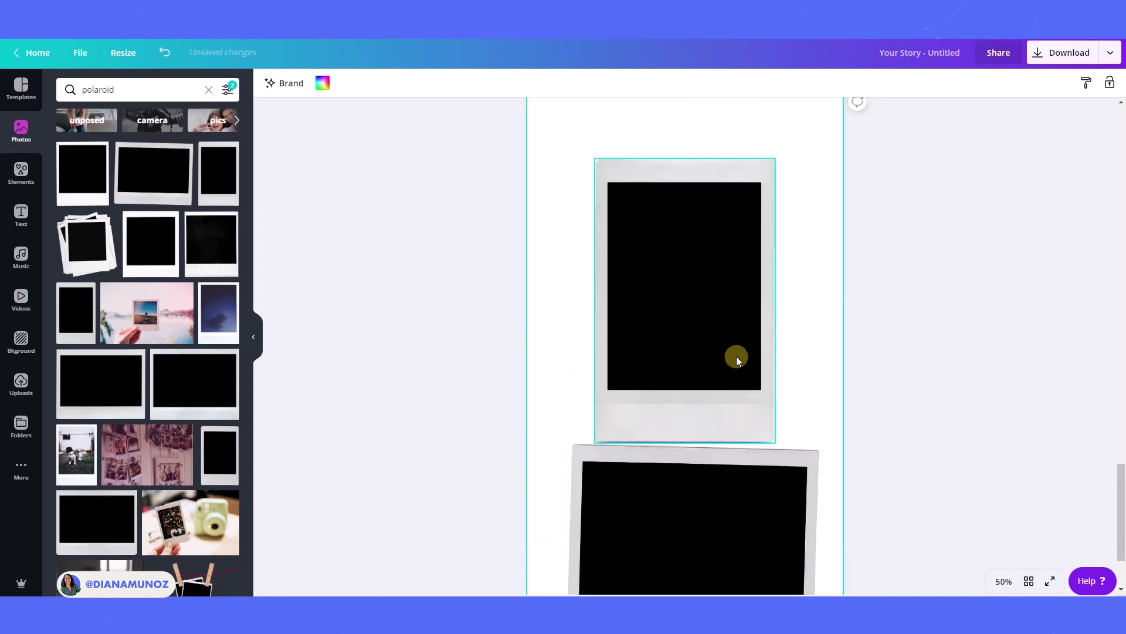
drag(737, 354, 735, 328)
drag(774, 425, 751, 389)
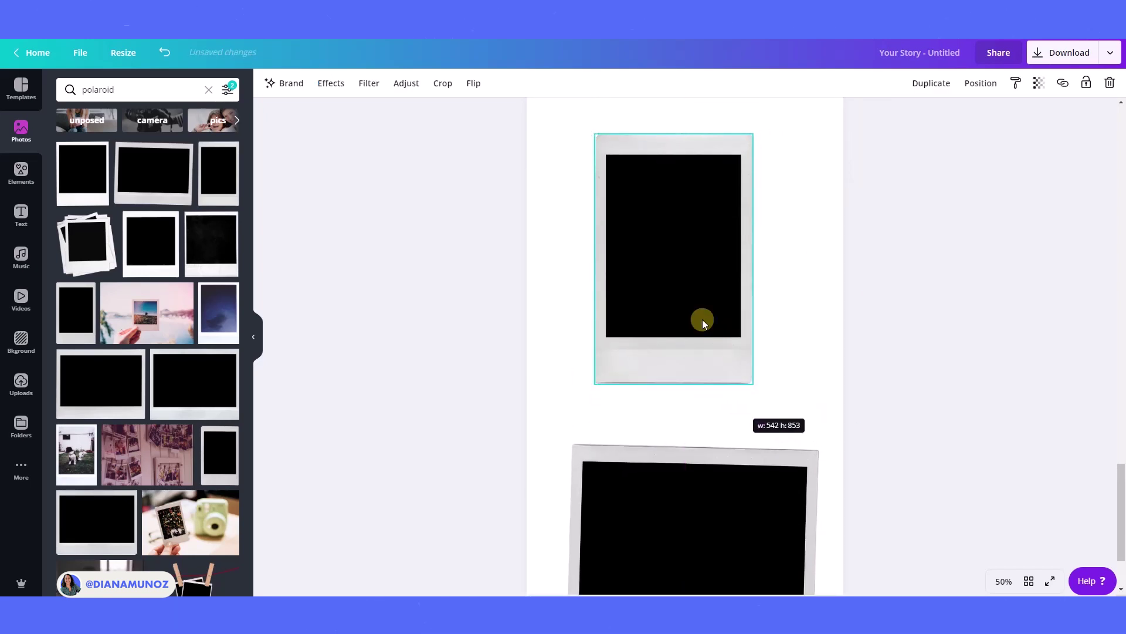
drag(704, 320, 707, 308)
drag(730, 502, 729, 470)
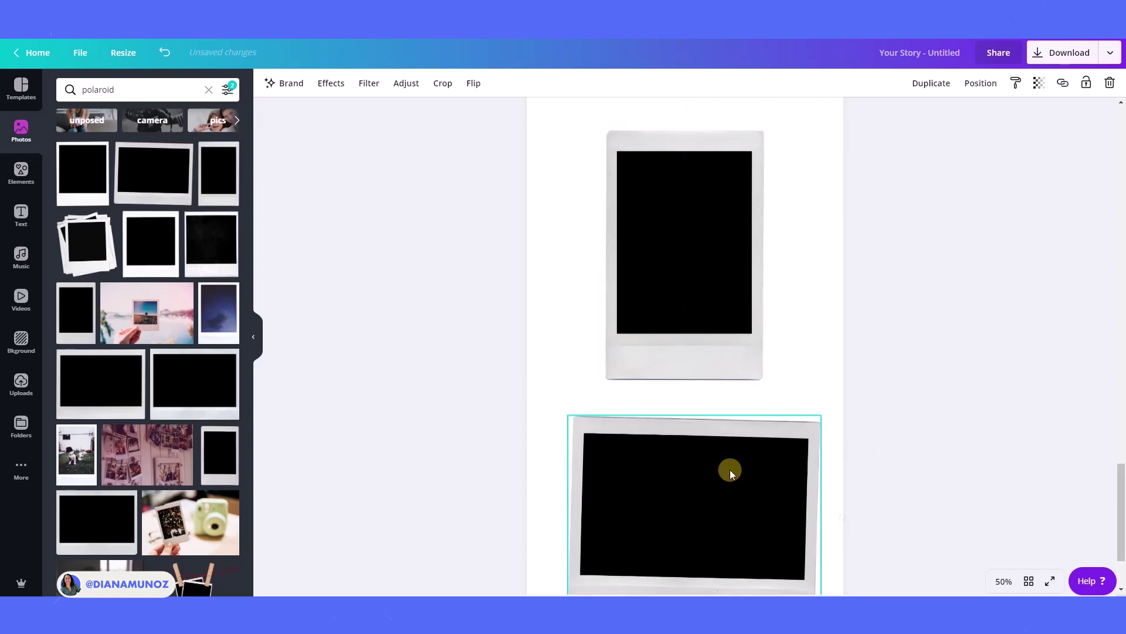
scroll(730, 470, down, 2)
scroll(792, 404, up, 2)
scroll(794, 400, down, 2)
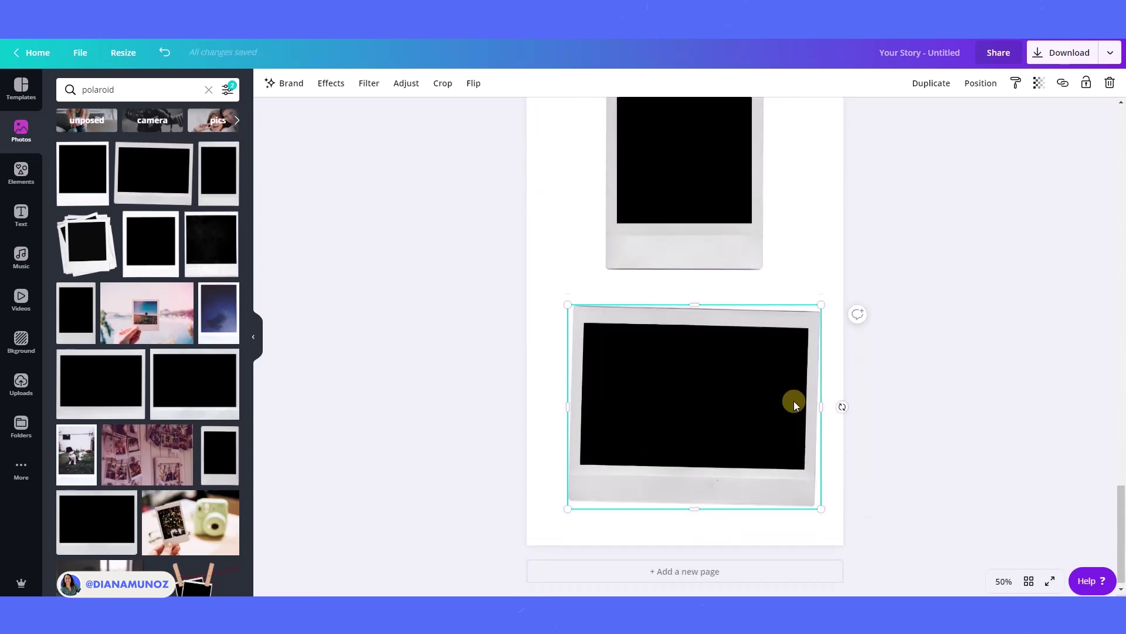
click(712, 564)
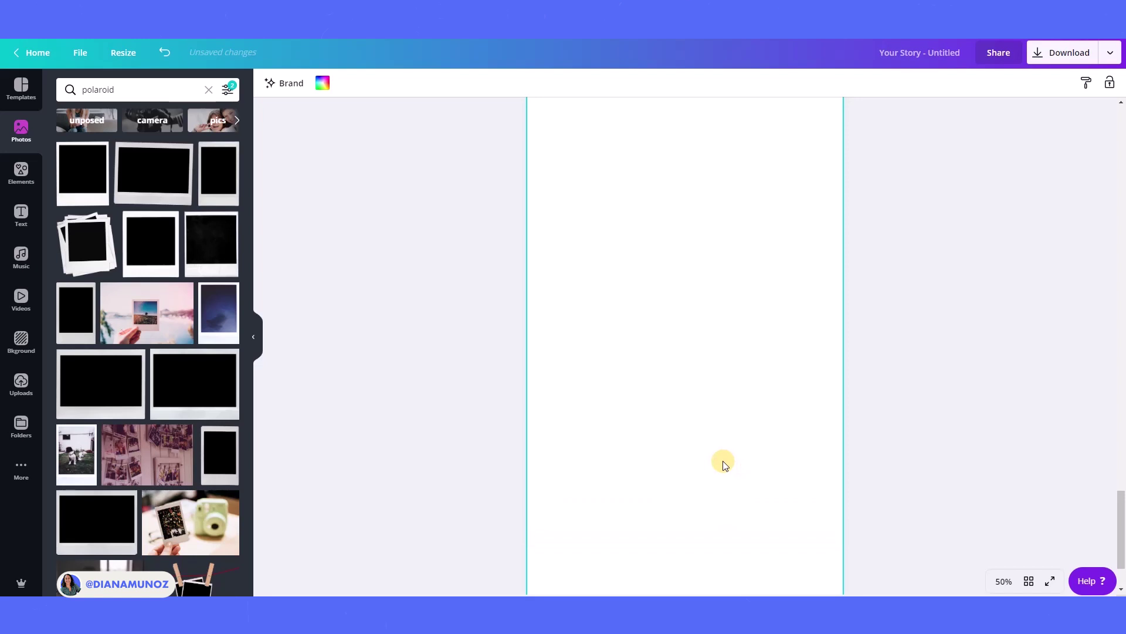
Hide the photo results and list free 'polaroid' graphics in the Elements library.
click(257, 336)
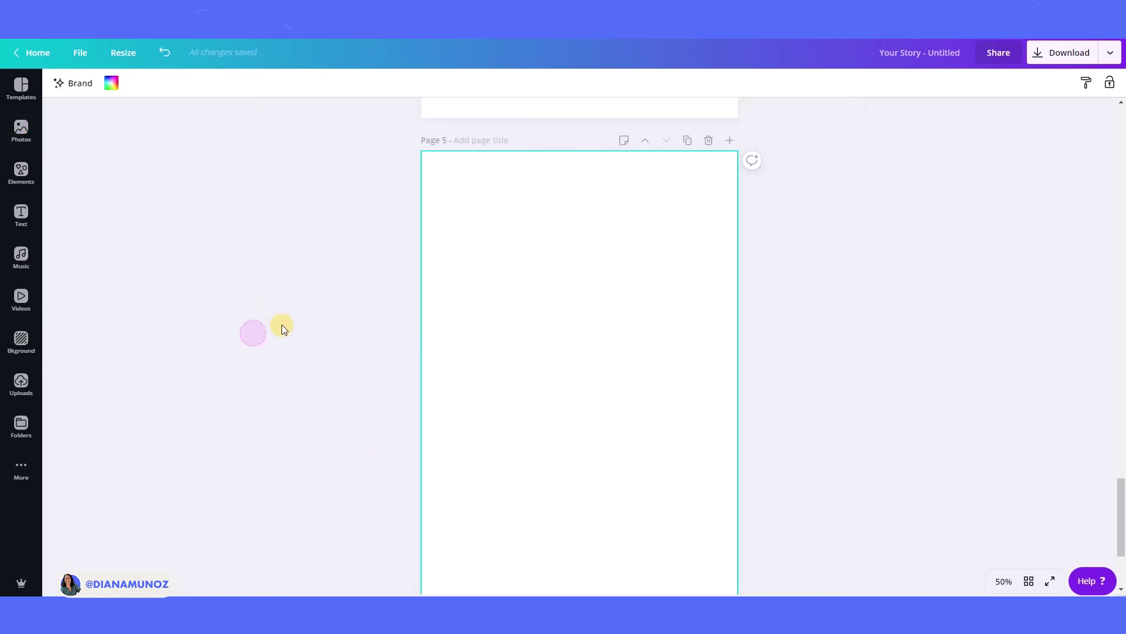
scroll(282, 325, down, 1)
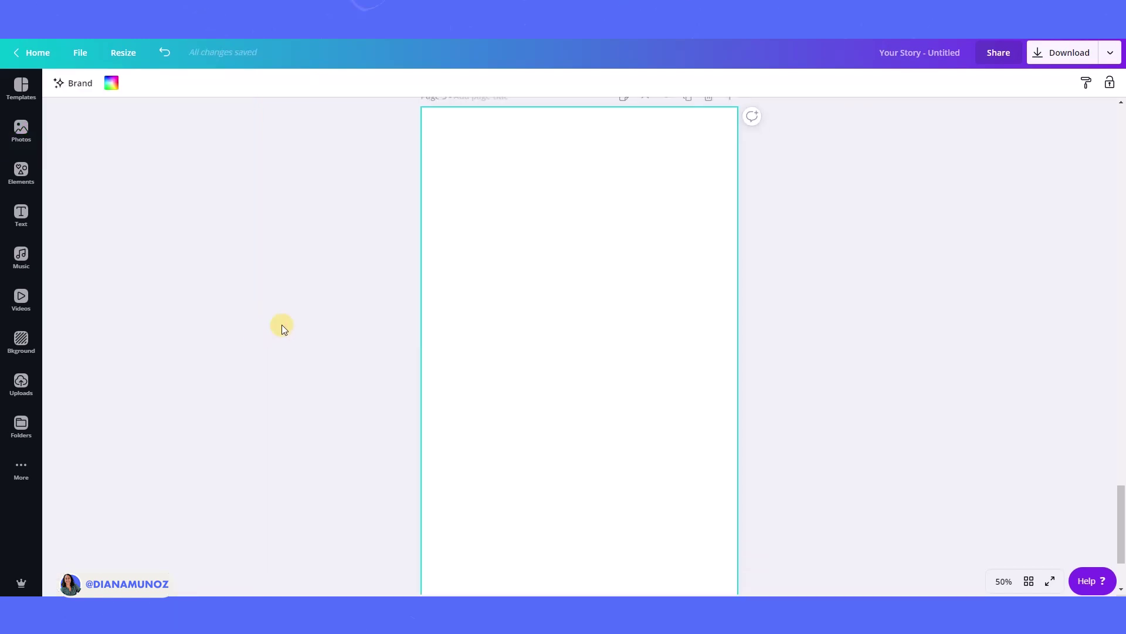
scroll(284, 326, up, 1)
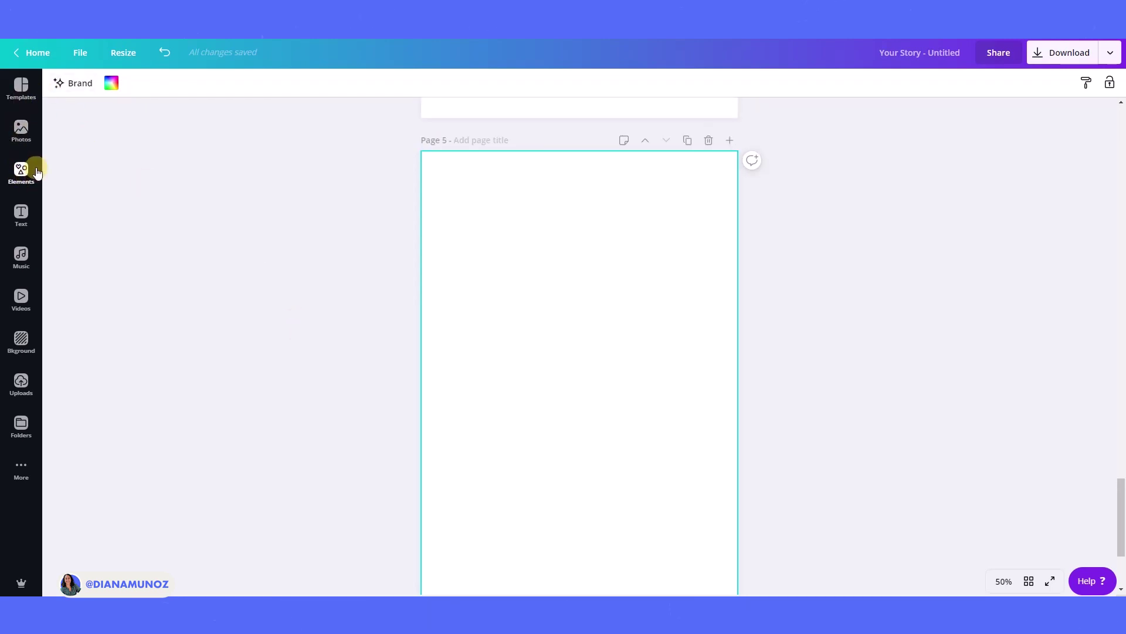
click(10, 167)
click(122, 90)
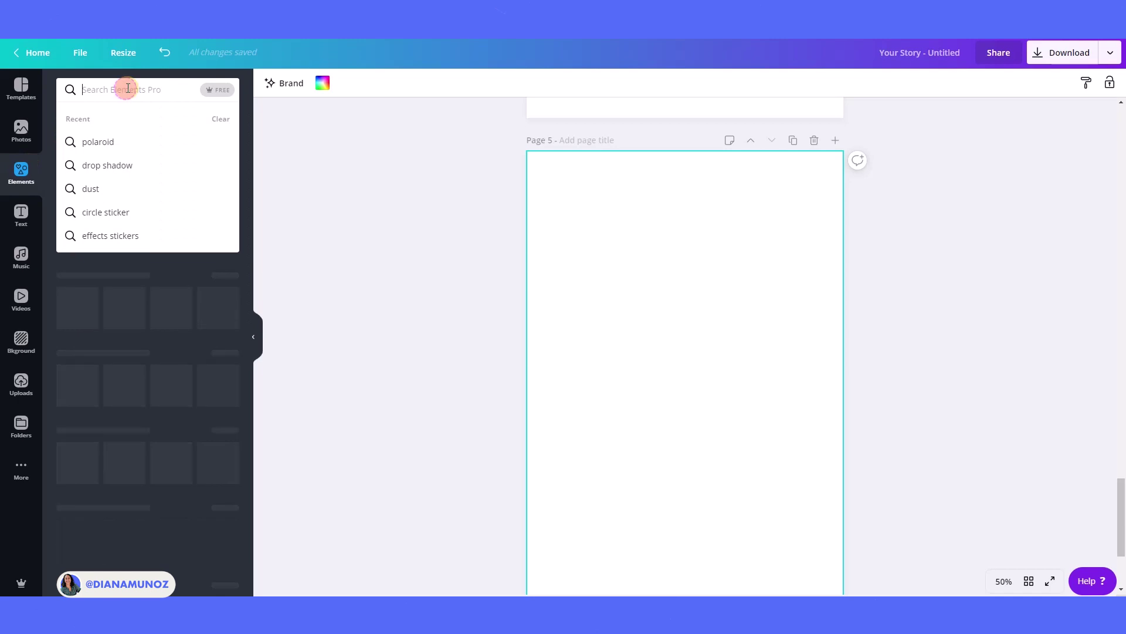
click(110, 143)
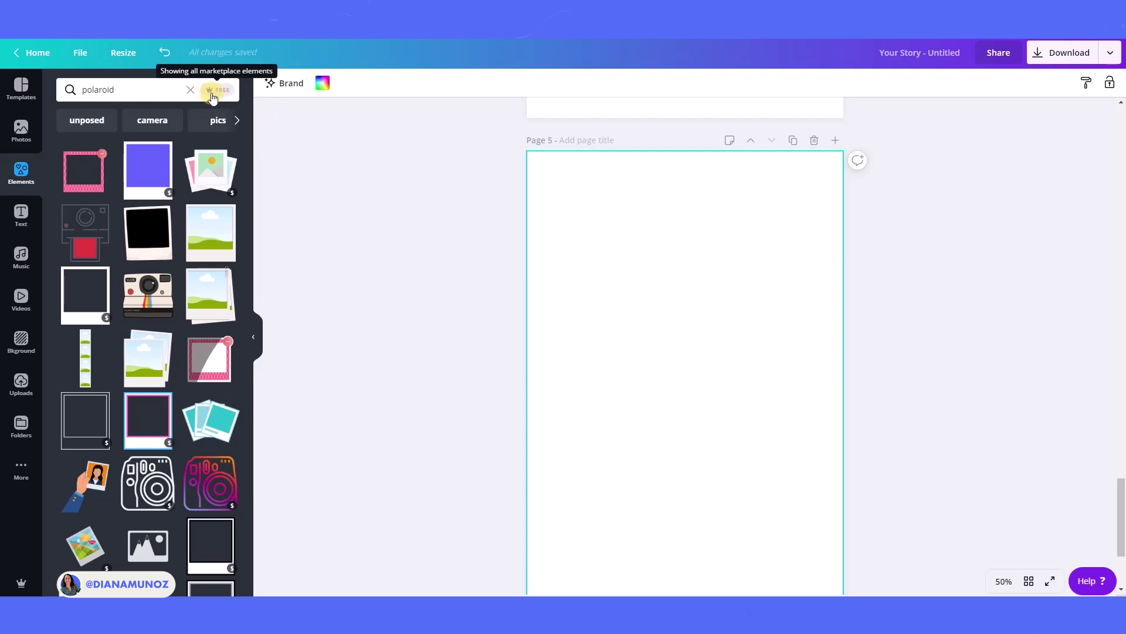
click(221, 94)
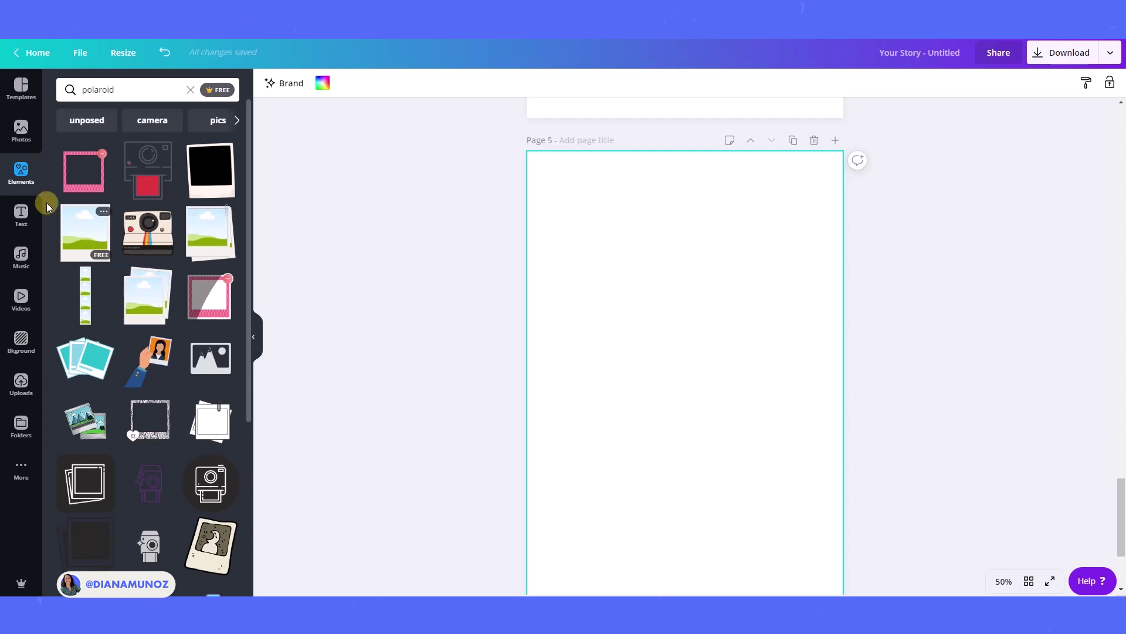
Re-search Elements for 'polaroid' and add the stacked landscape polaroids graphic to page 5.
click(17, 171)
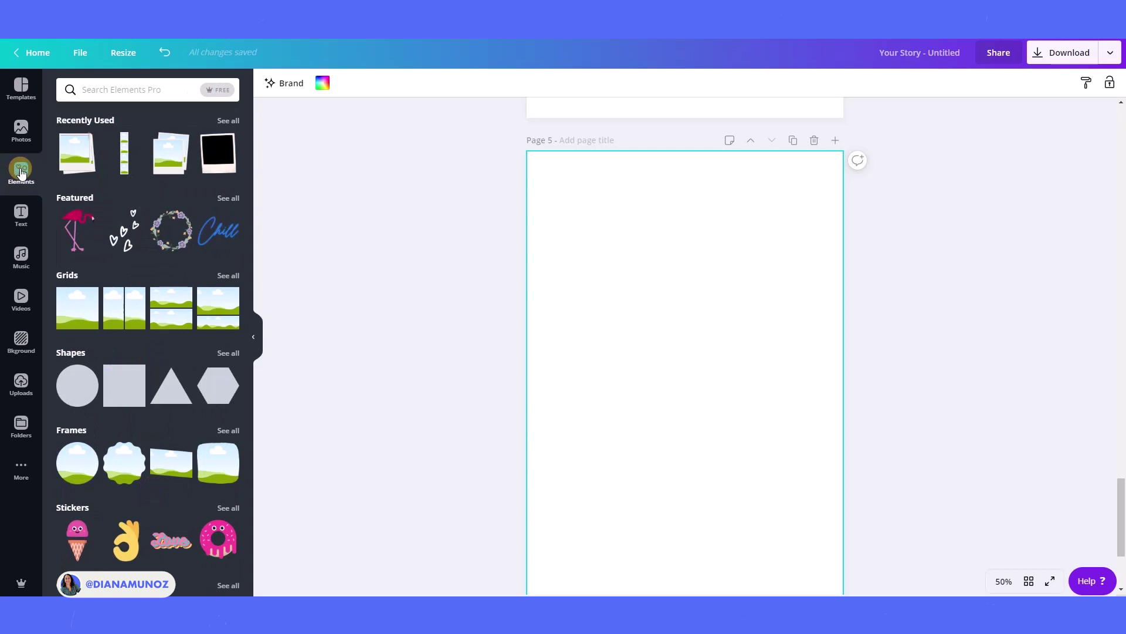
click(138, 97)
click(129, 138)
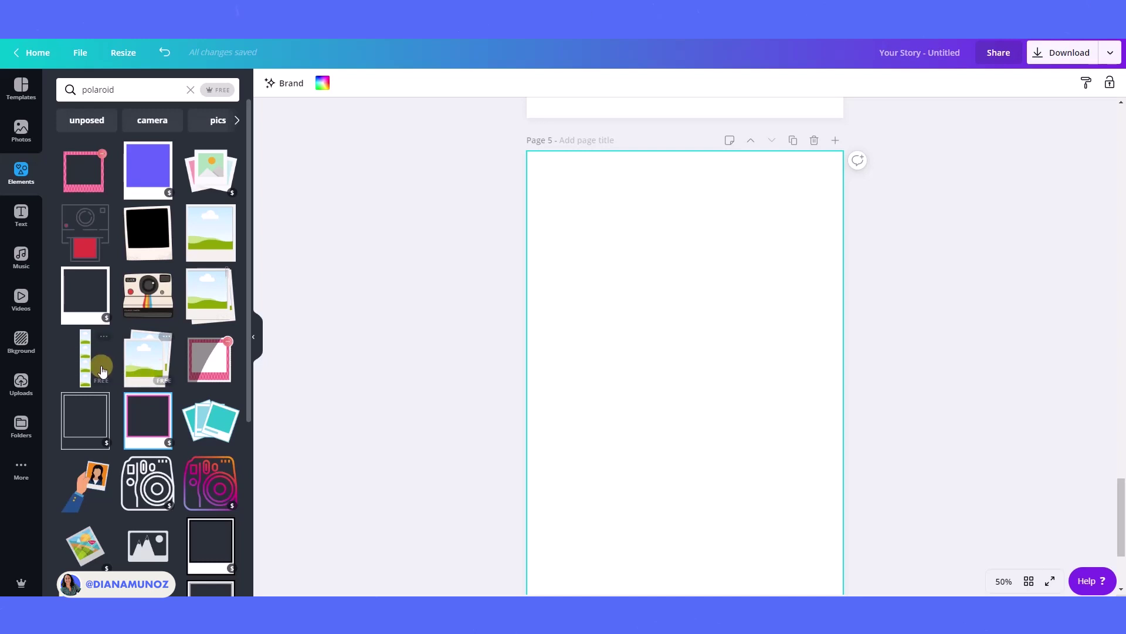
click(156, 359)
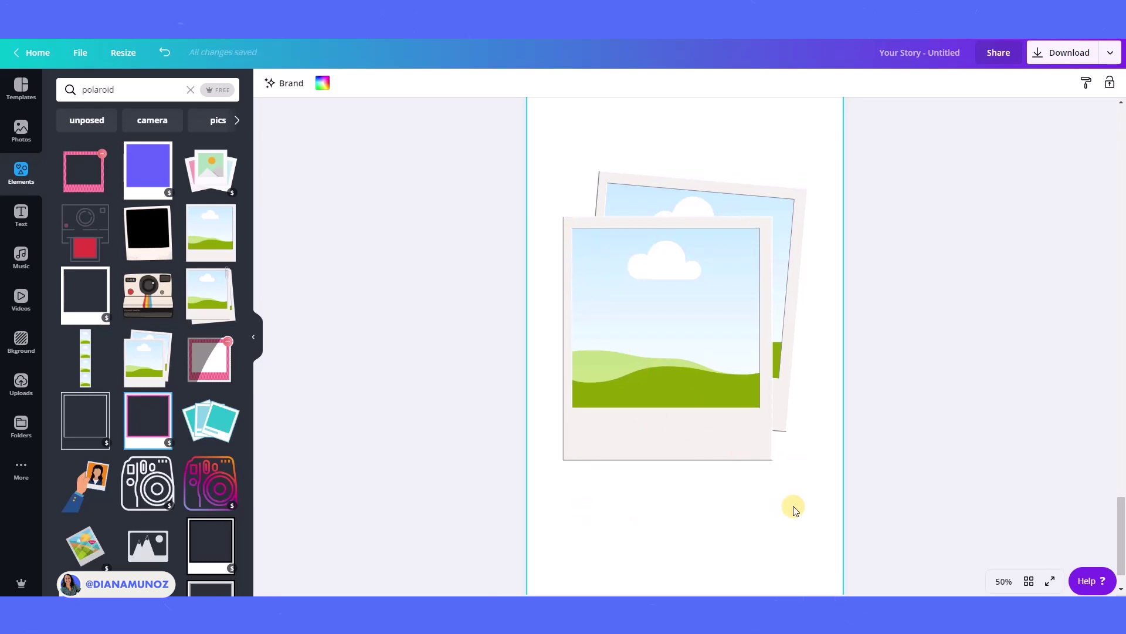
Delete the fifth page so page 4 is last.
scroll(795, 510, up, 5)
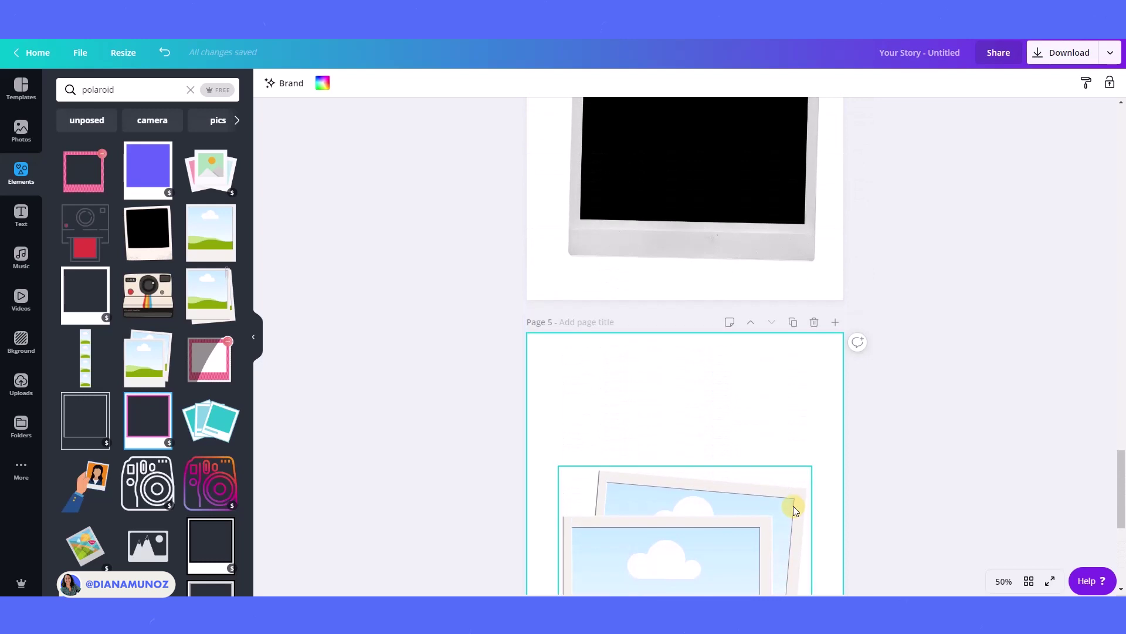
scroll(795, 509, up, 2)
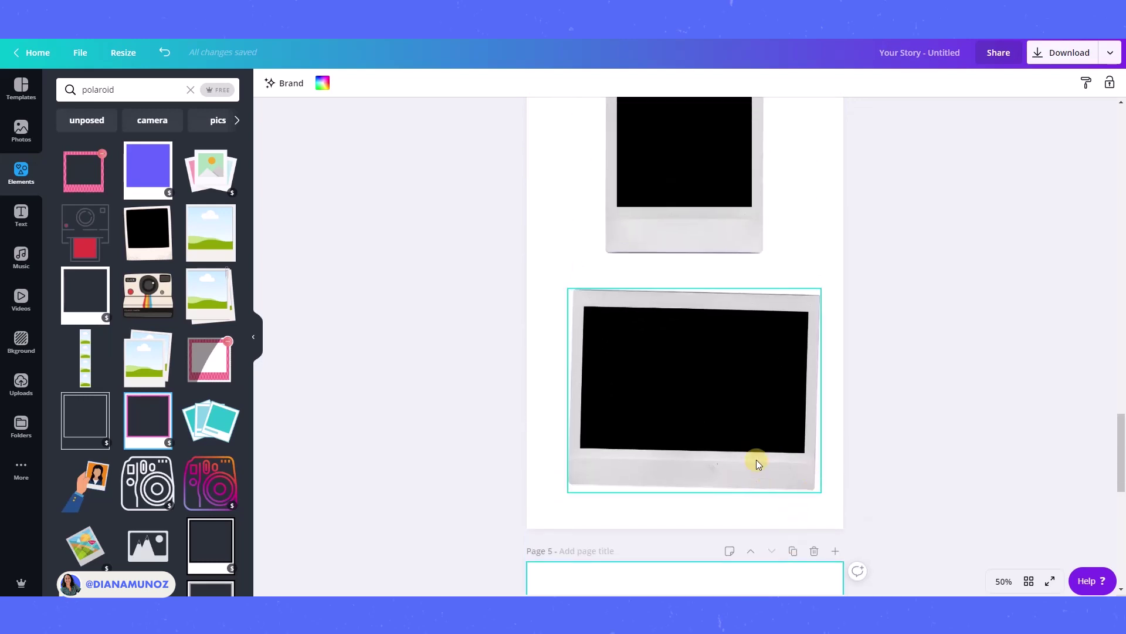
scroll(735, 488, down, 7)
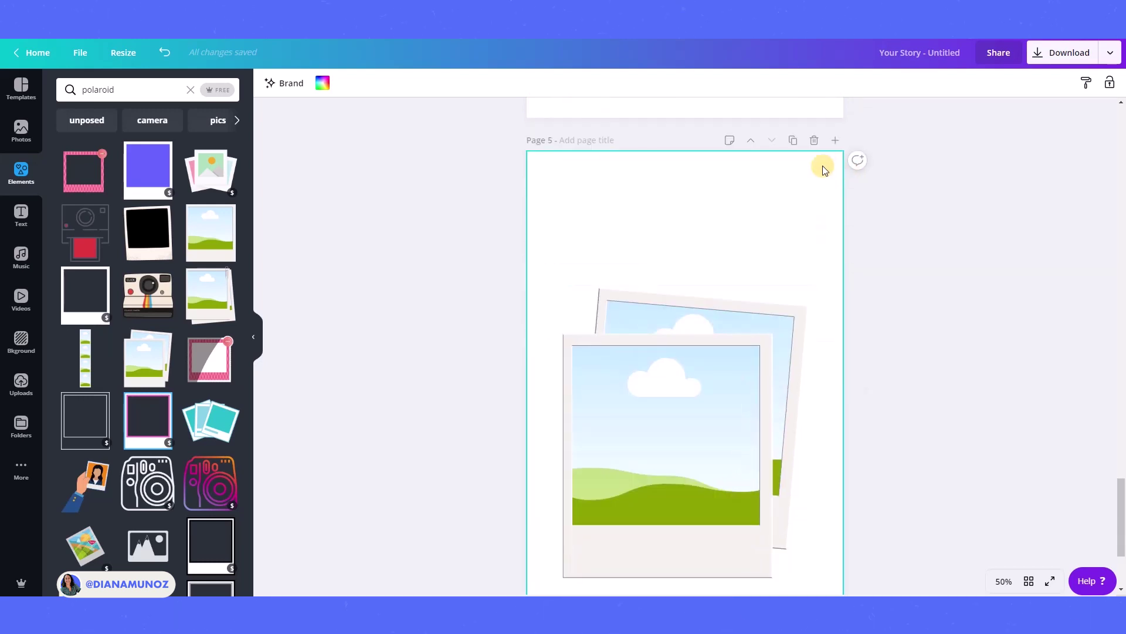
click(815, 140)
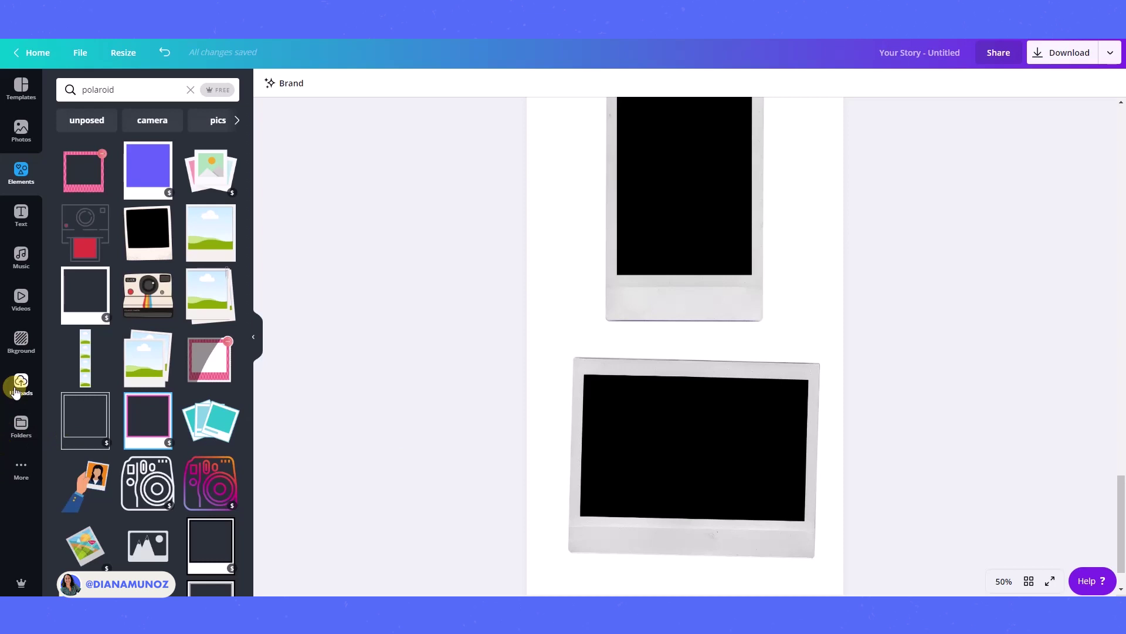
Add the giraffe-feeding photo from Uploads onto the lower landscape polaroid.
click(14, 384)
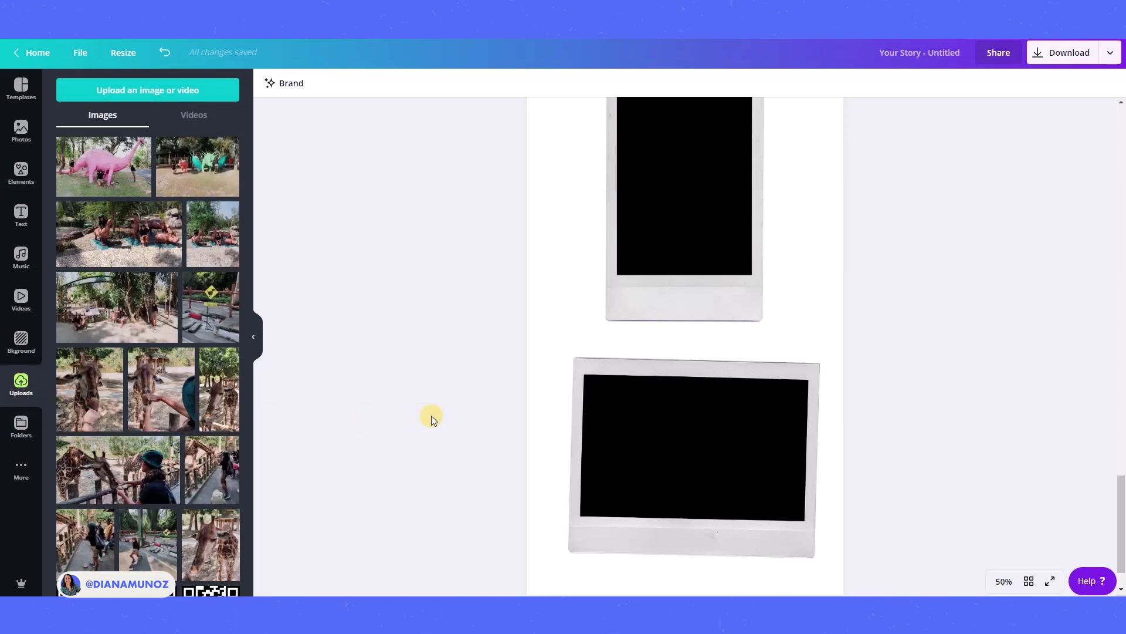
scroll(431, 418, down, 1)
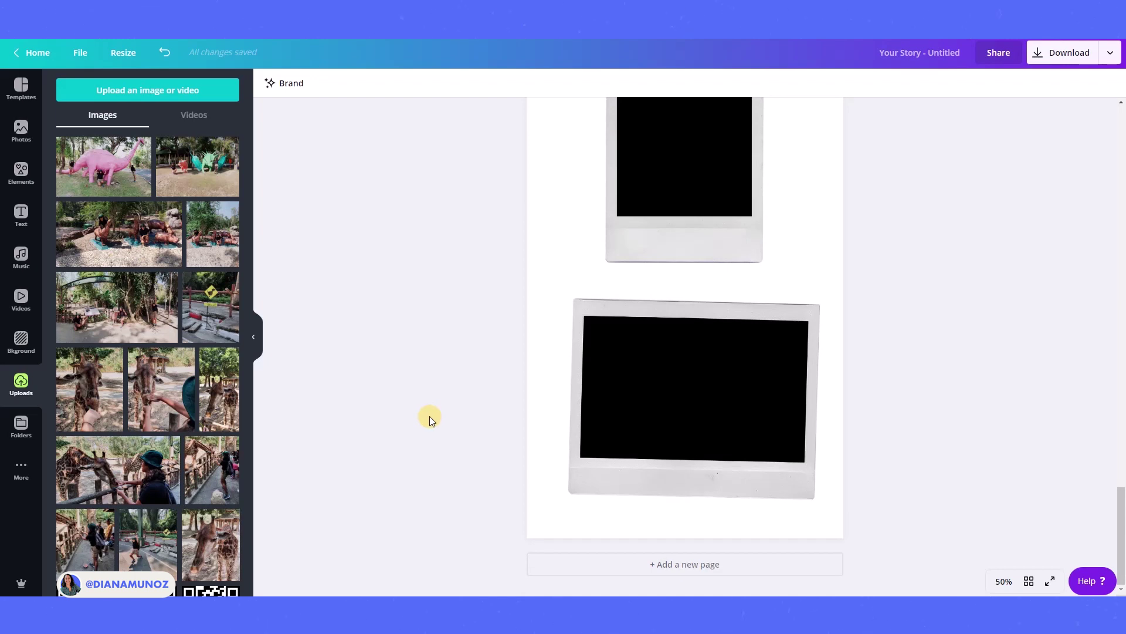
click(126, 486)
drag(756, 266, 748, 395)
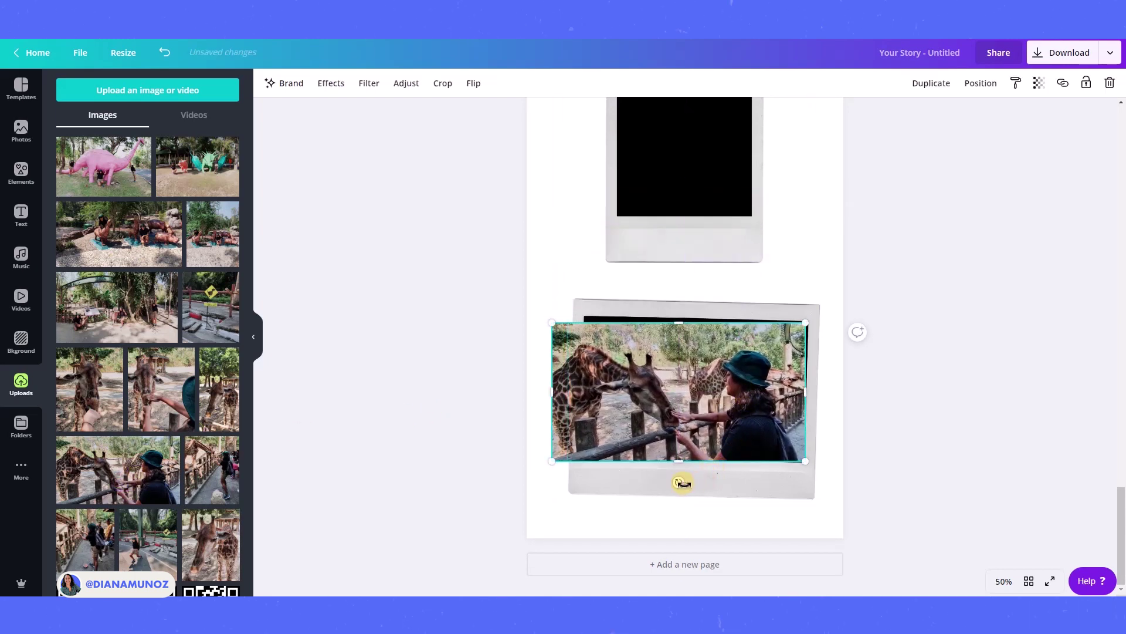
Resize the giraffe photo to cover the frame's black window, with rotation back at 0°.
drag(679, 482, 683, 485)
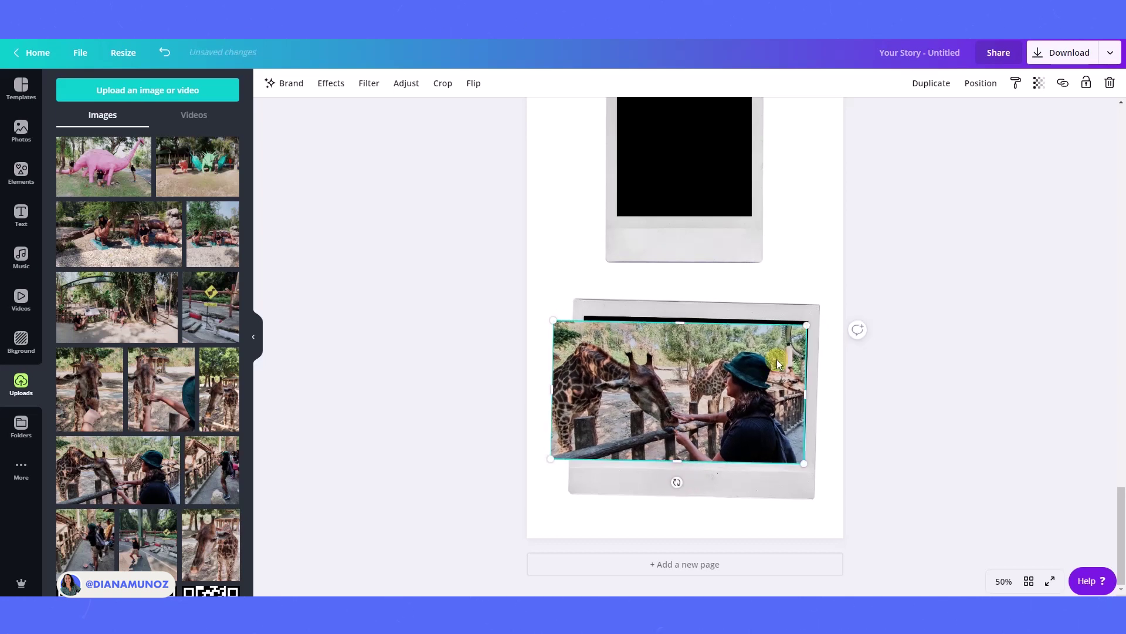
drag(805, 322, 810, 323)
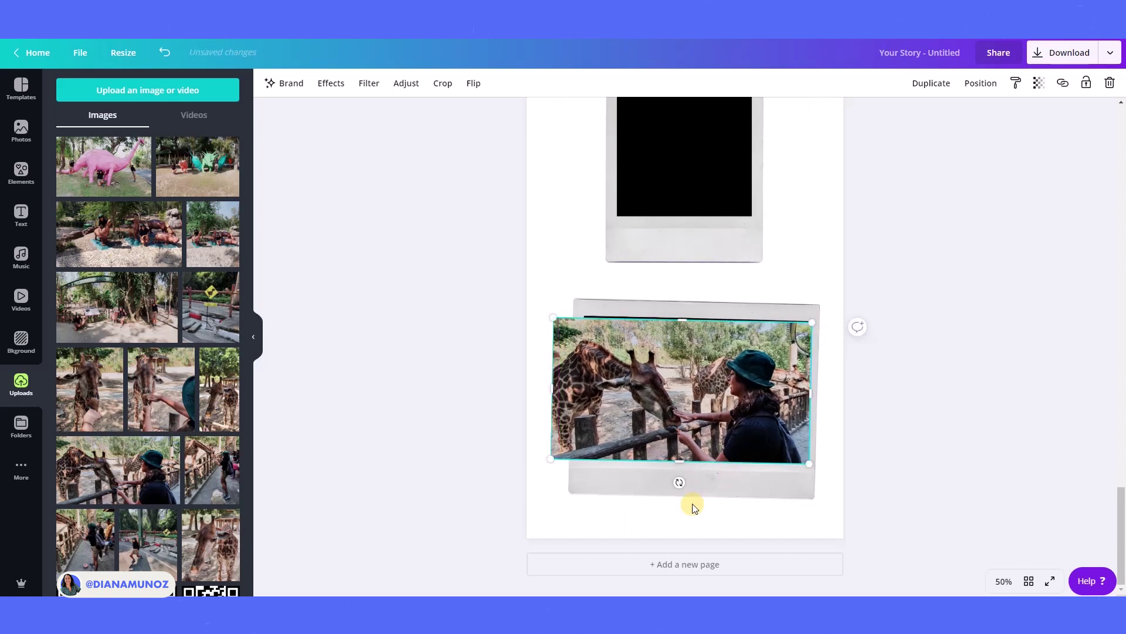
drag(561, 339, 549, 315)
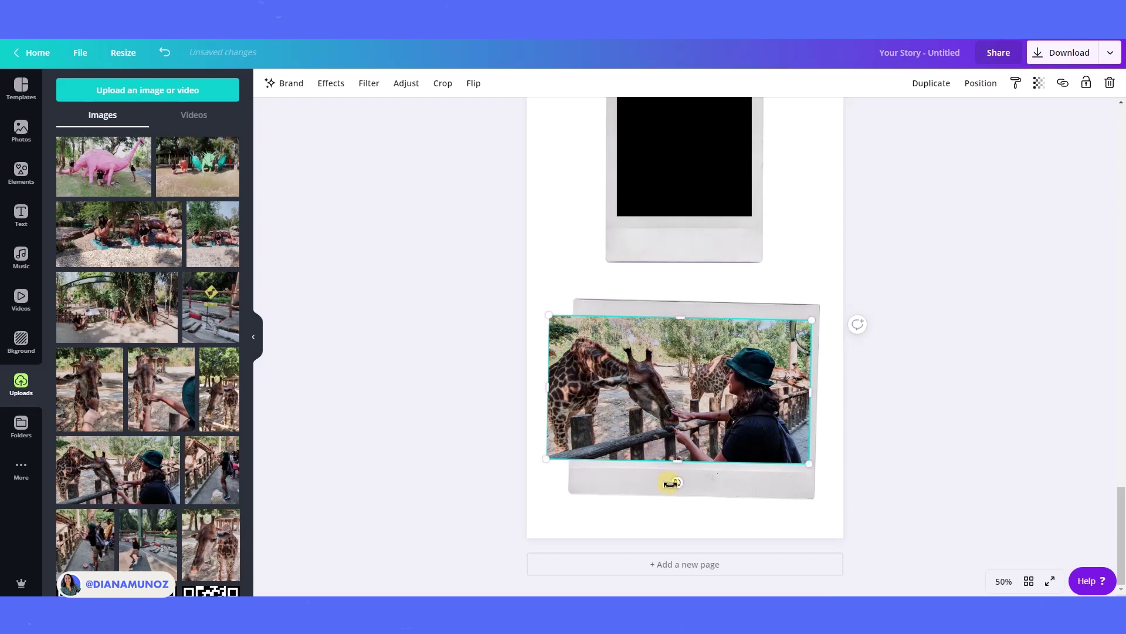
drag(543, 389, 578, 392)
click(880, 462)
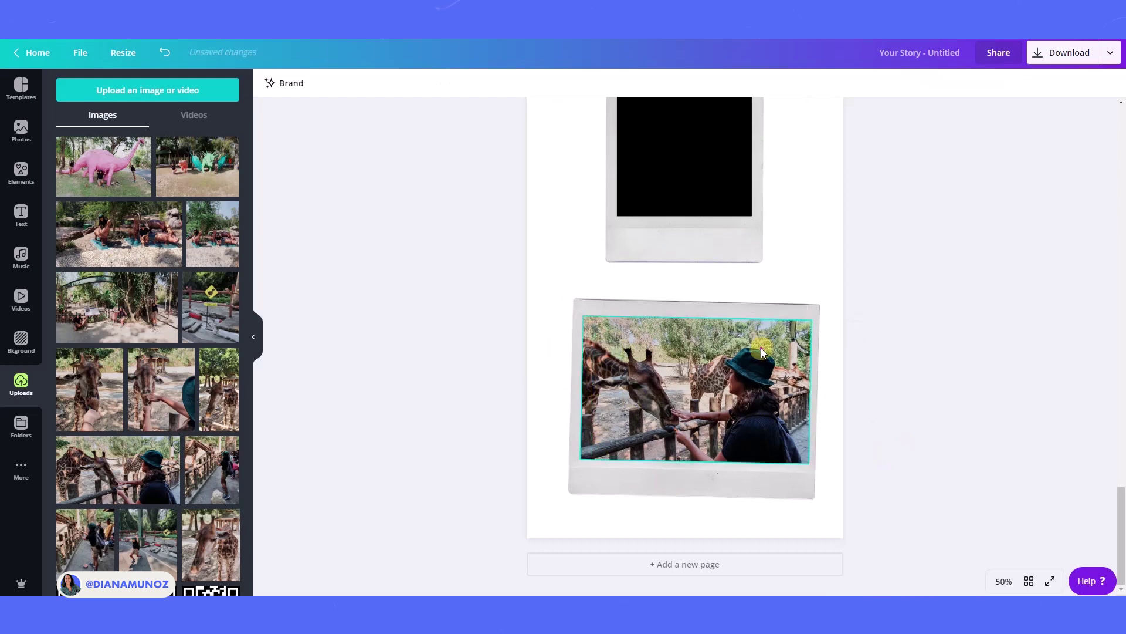
click(762, 347)
drag(816, 372, 810, 384)
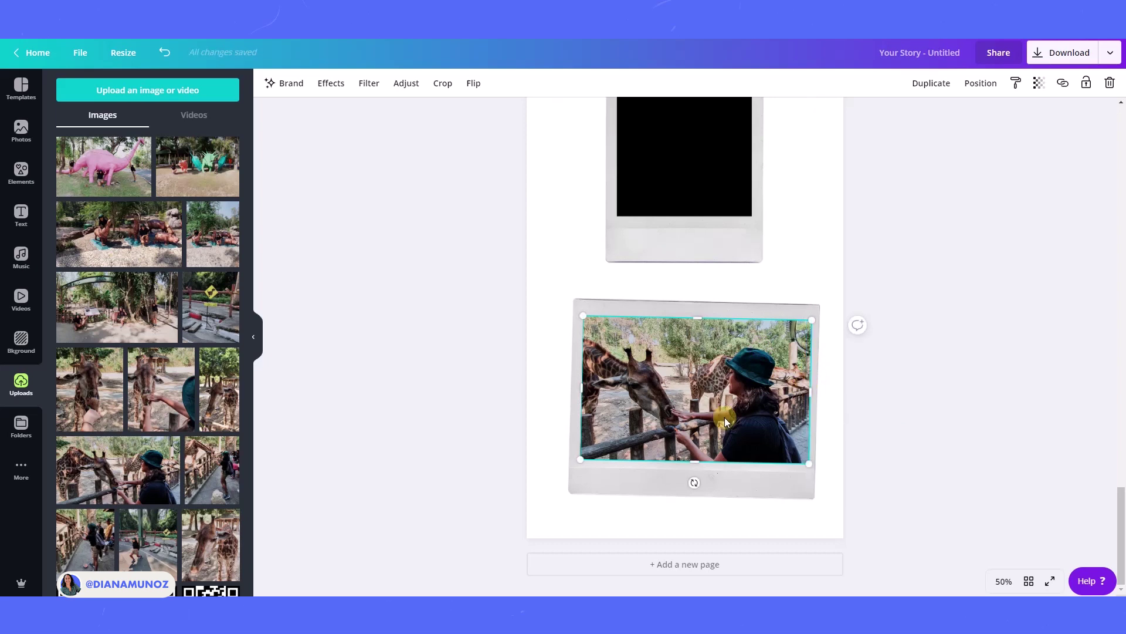
drag(695, 484, 698, 487)
Place the hand-feeding-giraffe close-up photo on the upper polaroid and shrink it to fit its window.
click(878, 464)
scroll(879, 460, up, 3)
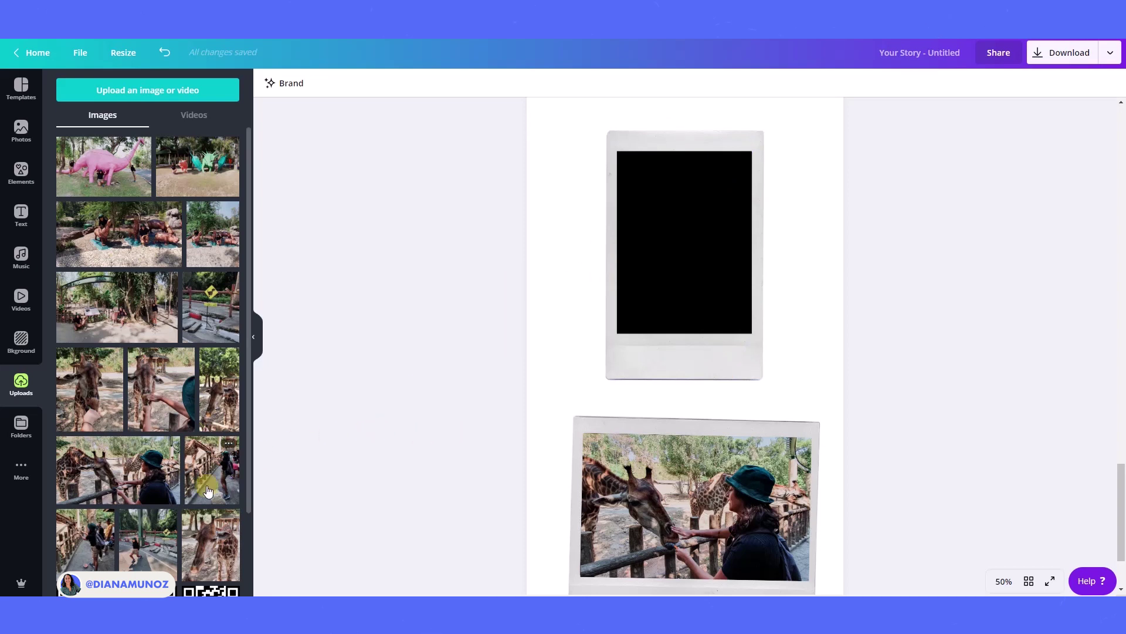
click(144, 389)
drag(703, 364, 761, 298)
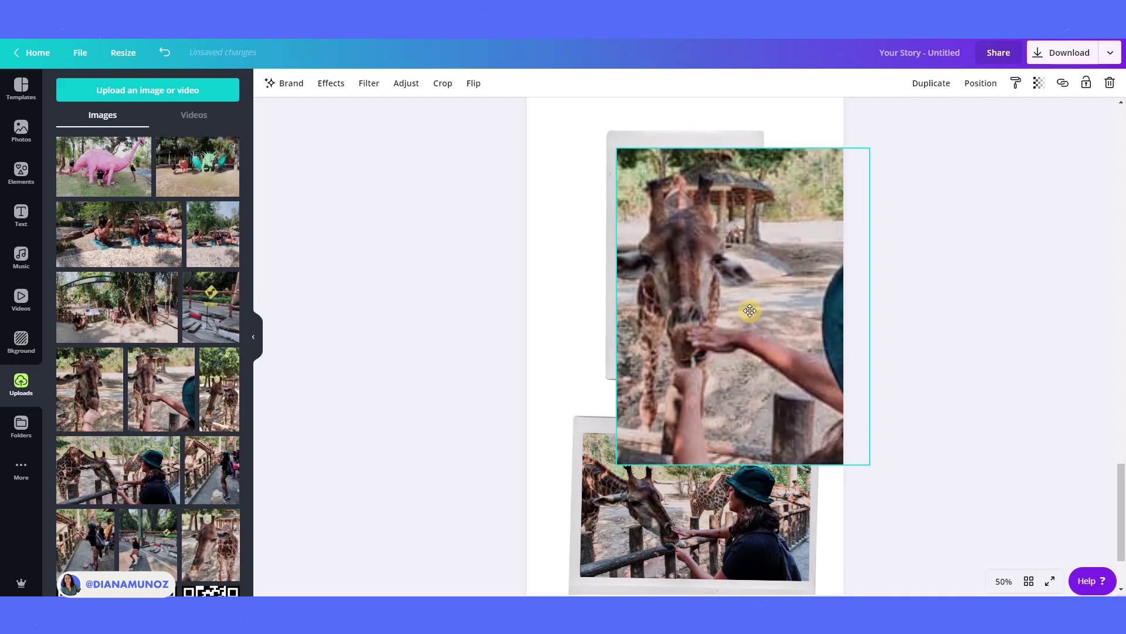
drag(865, 469, 708, 342)
Zoom out to 25% and select the washi tape on page 2.
click(895, 406)
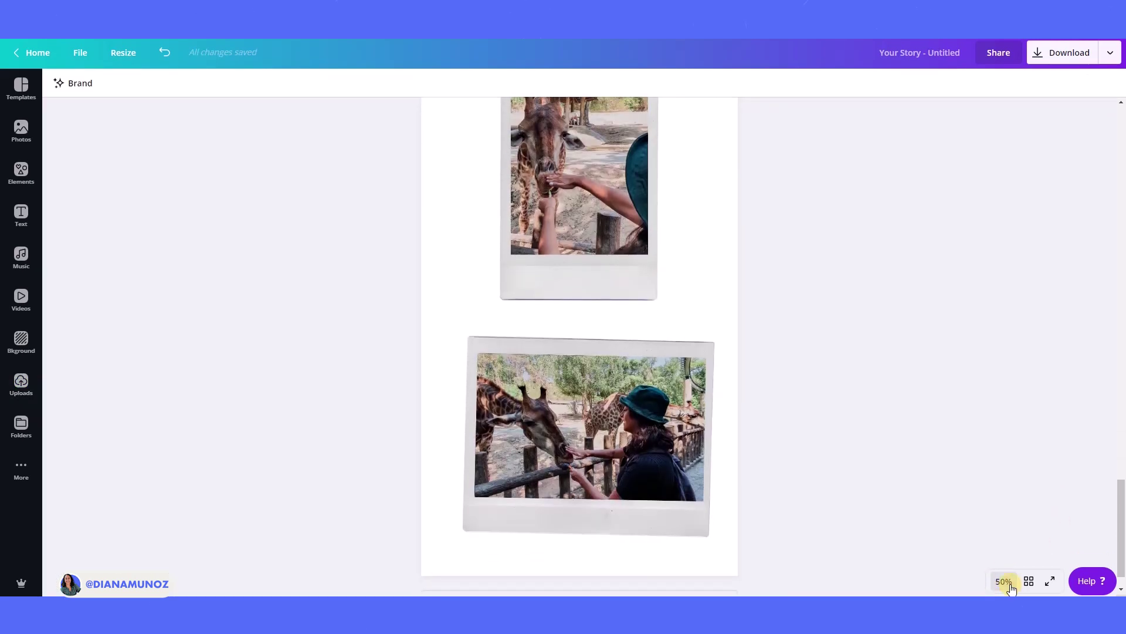
click(1010, 586)
click(999, 475)
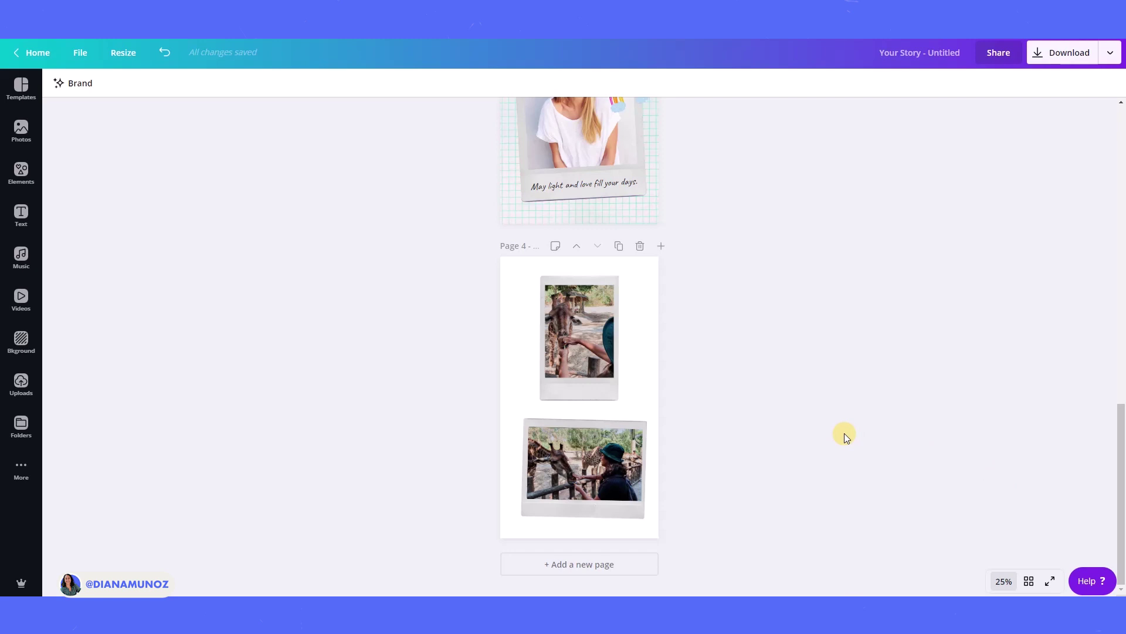
scroll(845, 437, up, 5)
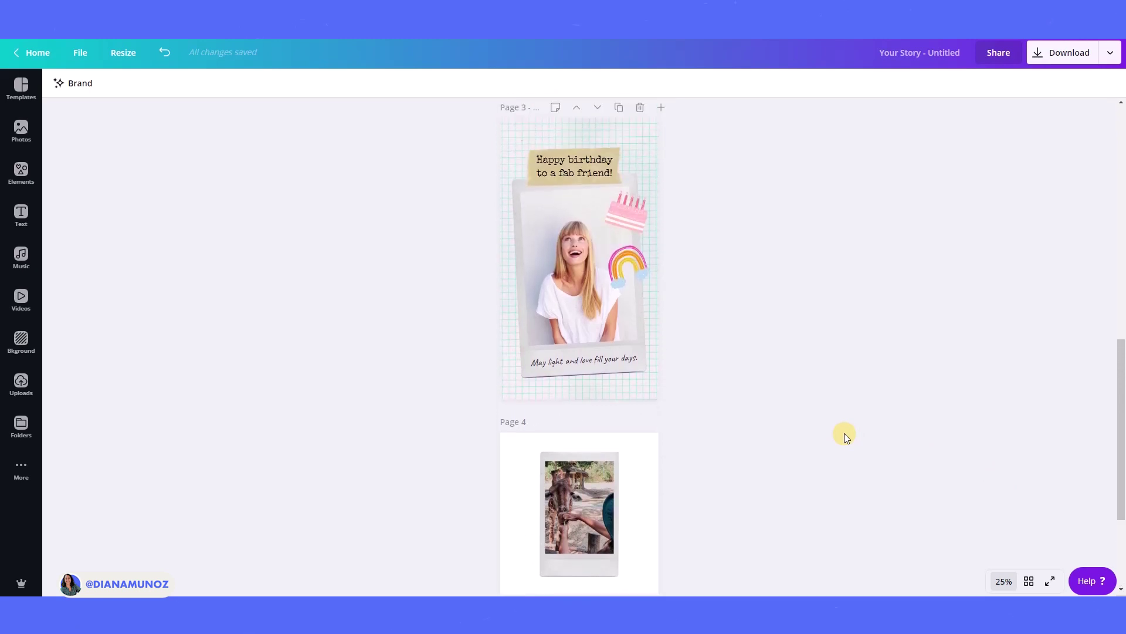
scroll(843, 433, up, 6)
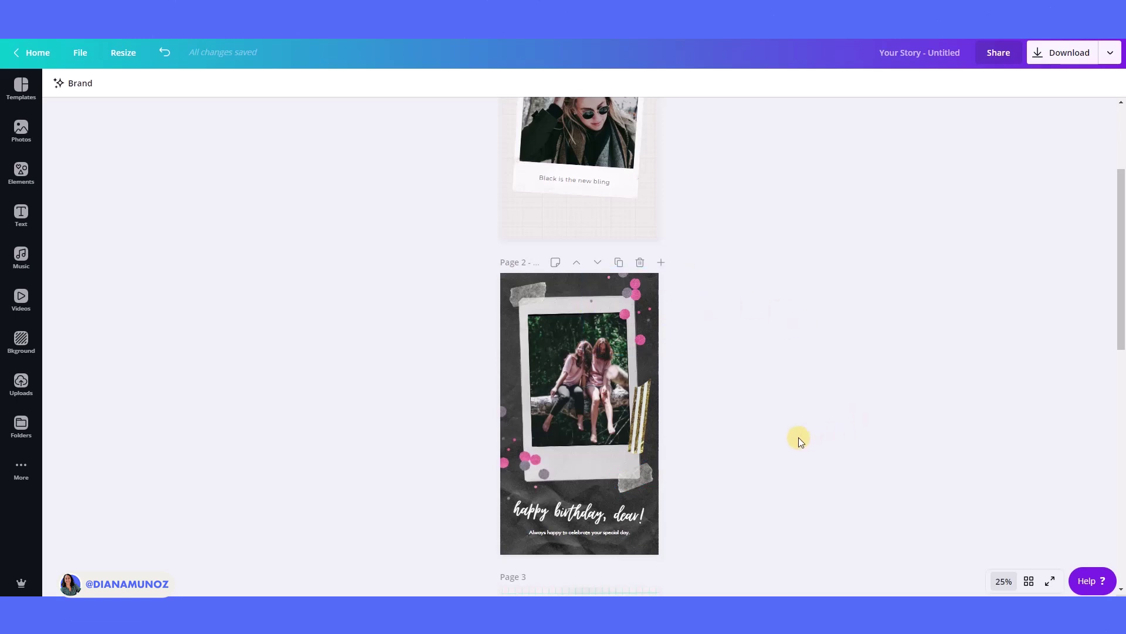
click(532, 302)
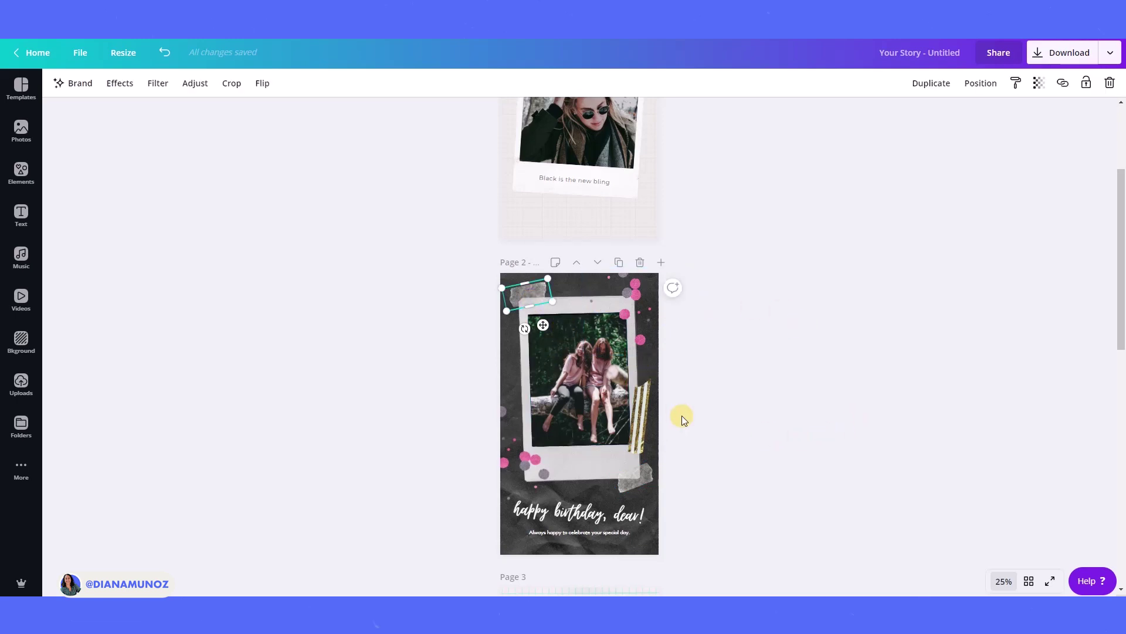
Paste the washi tape onto page 4 over the upper polaroid's top-left corner.
scroll(816, 421, down, 10)
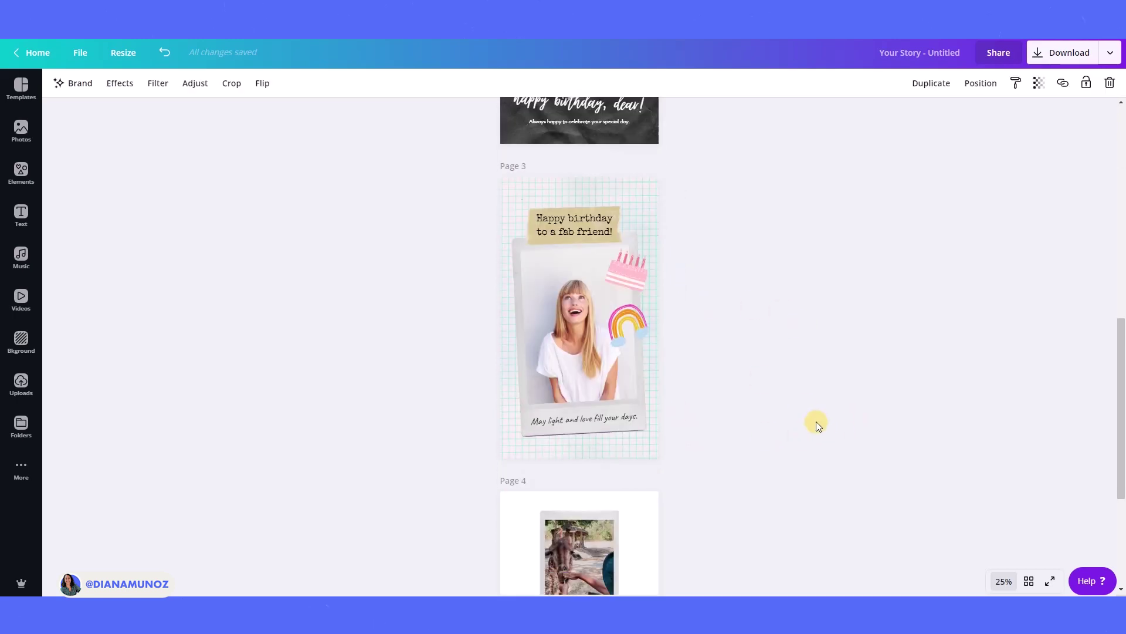
click(641, 340)
key(ctrl+v)
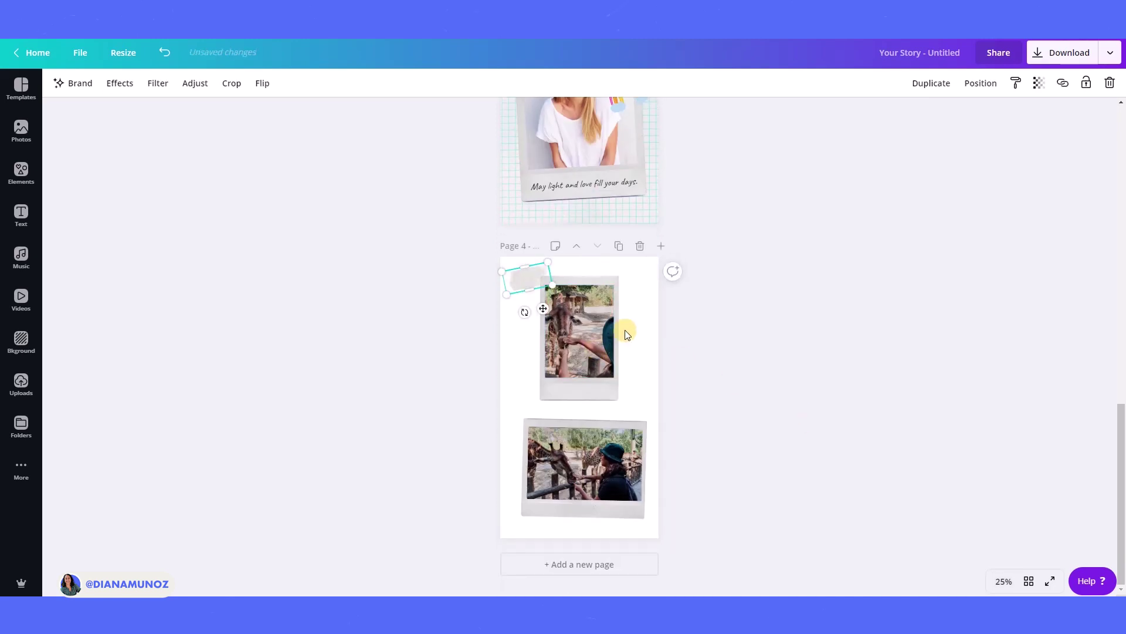
drag(531, 276, 544, 275)
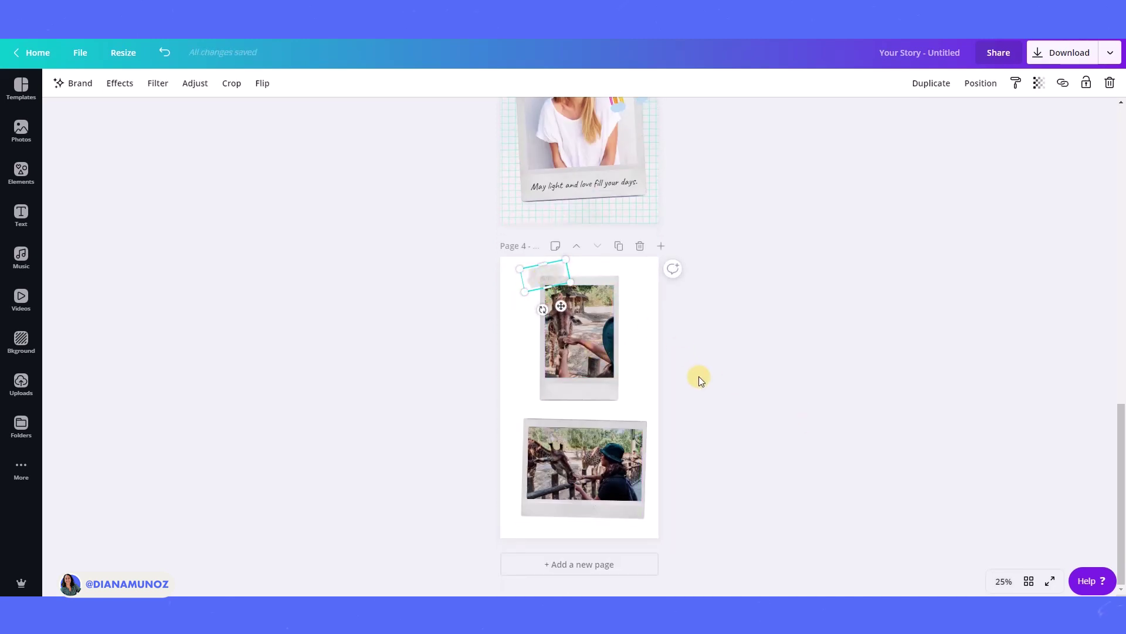
scroll(698, 376, up, 5)
scroll(703, 391, up, 6)
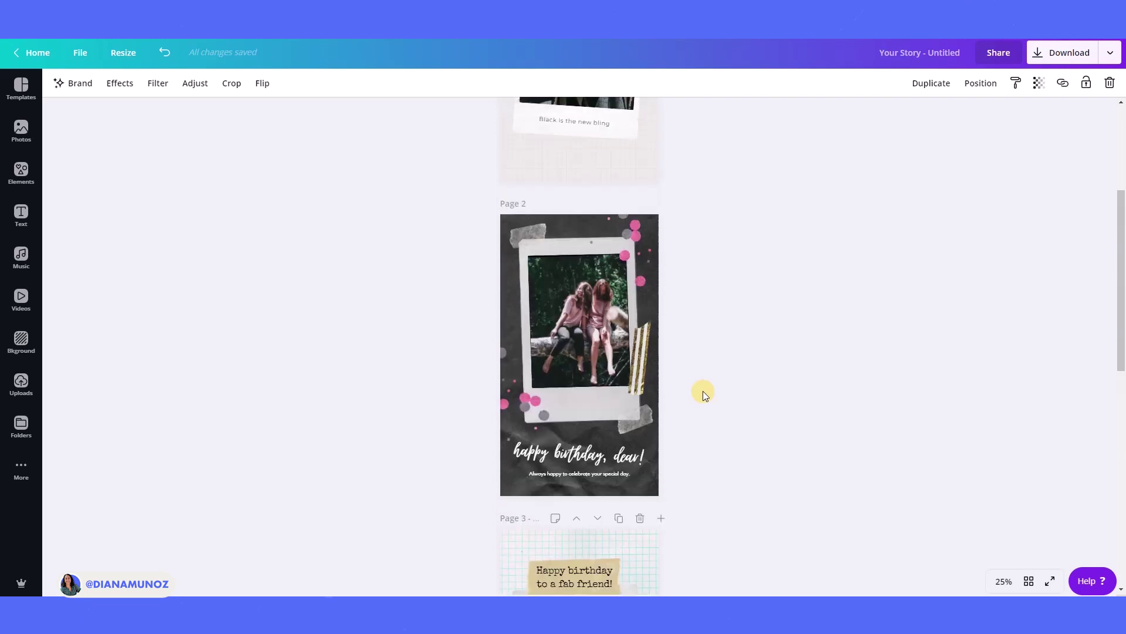
scroll(703, 391, up, 1)
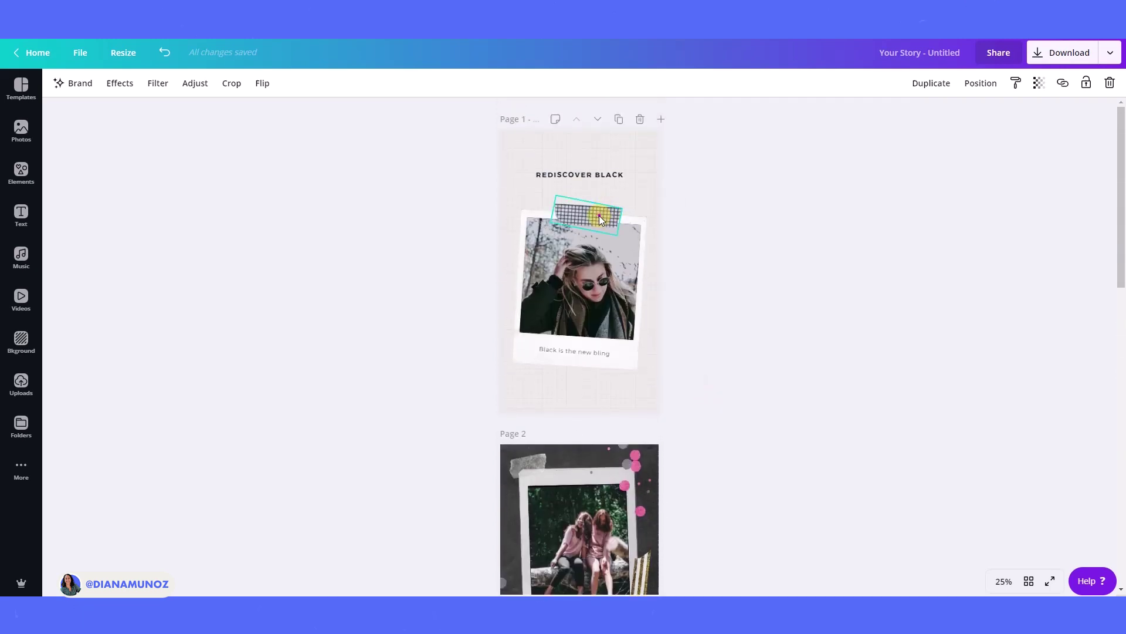
scroll(806, 421, down, 10)
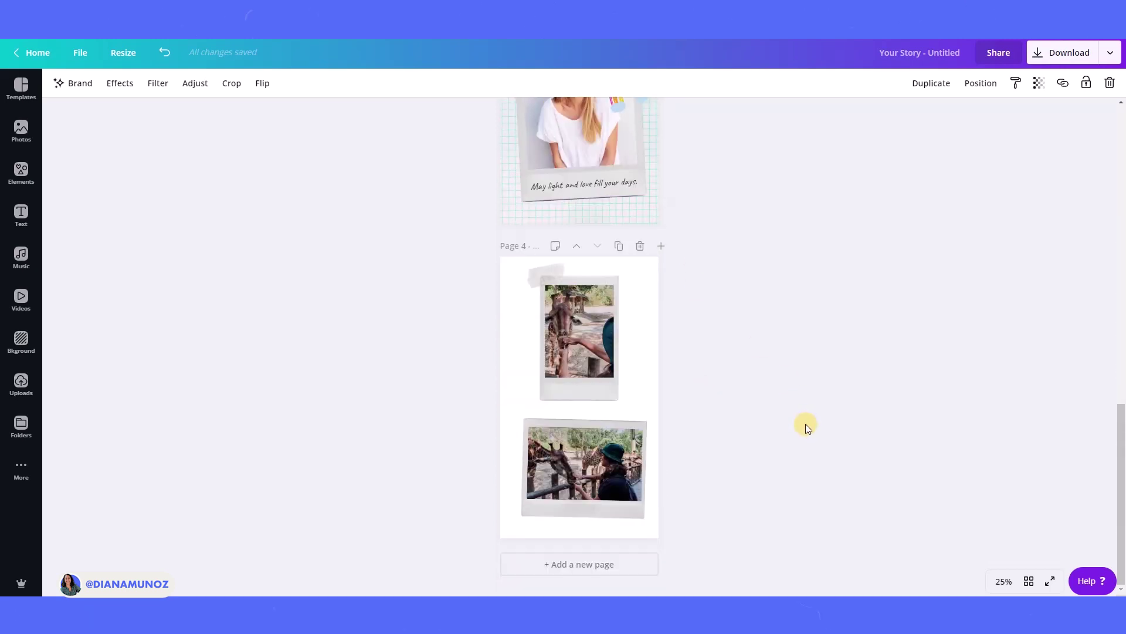
Paste another tape at the lower photo's top-right, resize it to 346 by 142, and duplicate it.
key(ctrl+v)
drag(587, 308, 637, 425)
drag(591, 396, 536, 514)
key(ctrl+d)
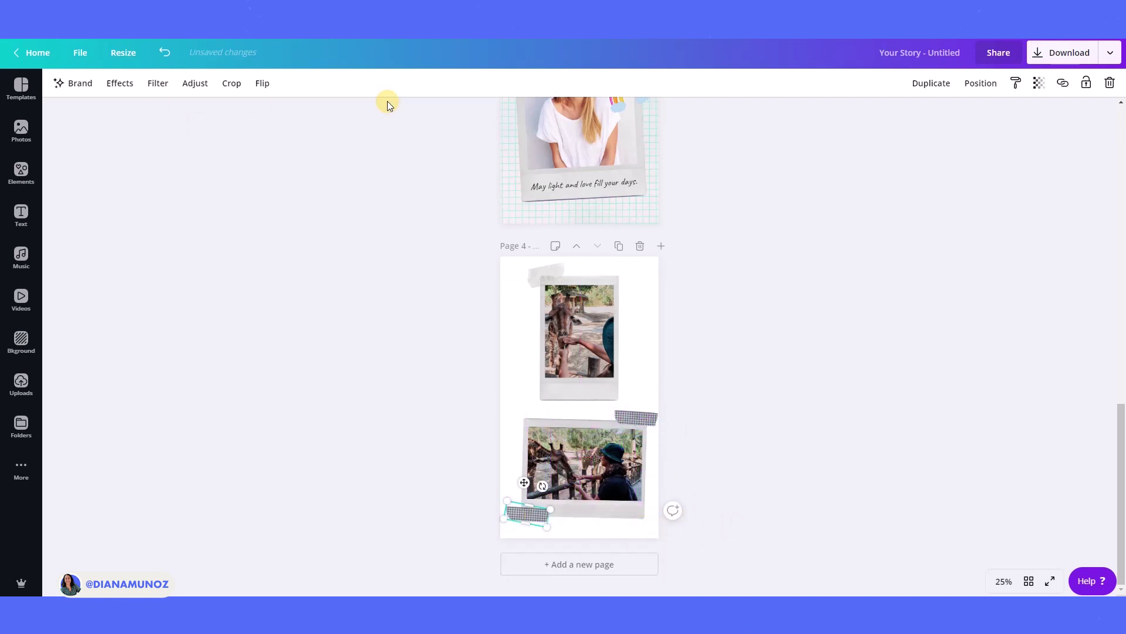
Apply the two-photo Polaroid Minimalist Modern Your Story template to page 1.
scroll(710, 294, up, 15)
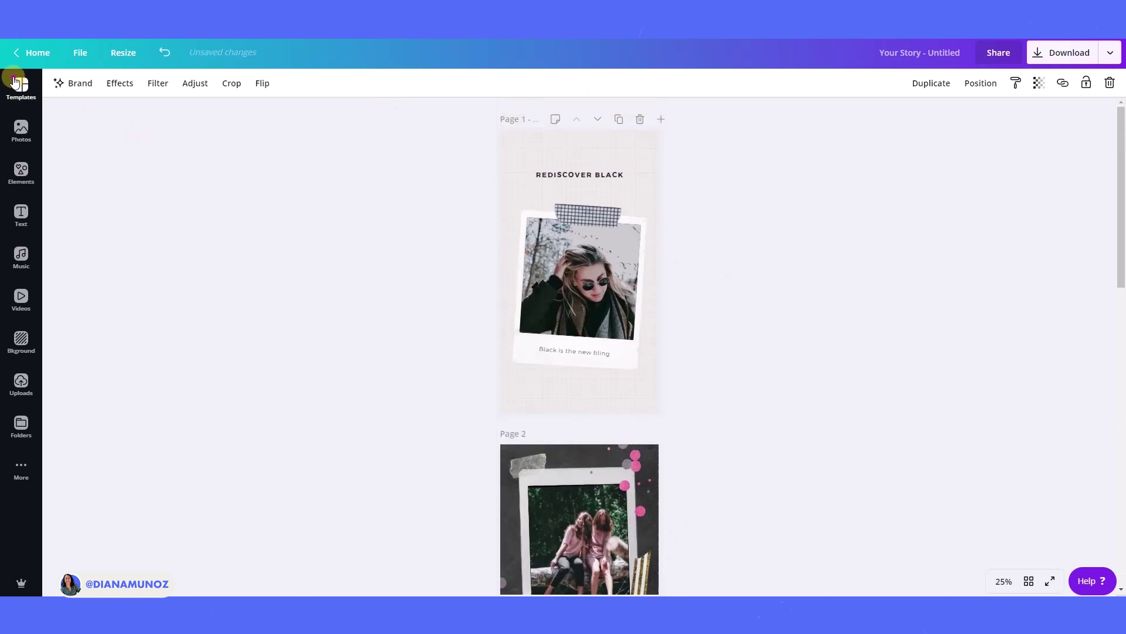
click(21, 87)
click(140, 145)
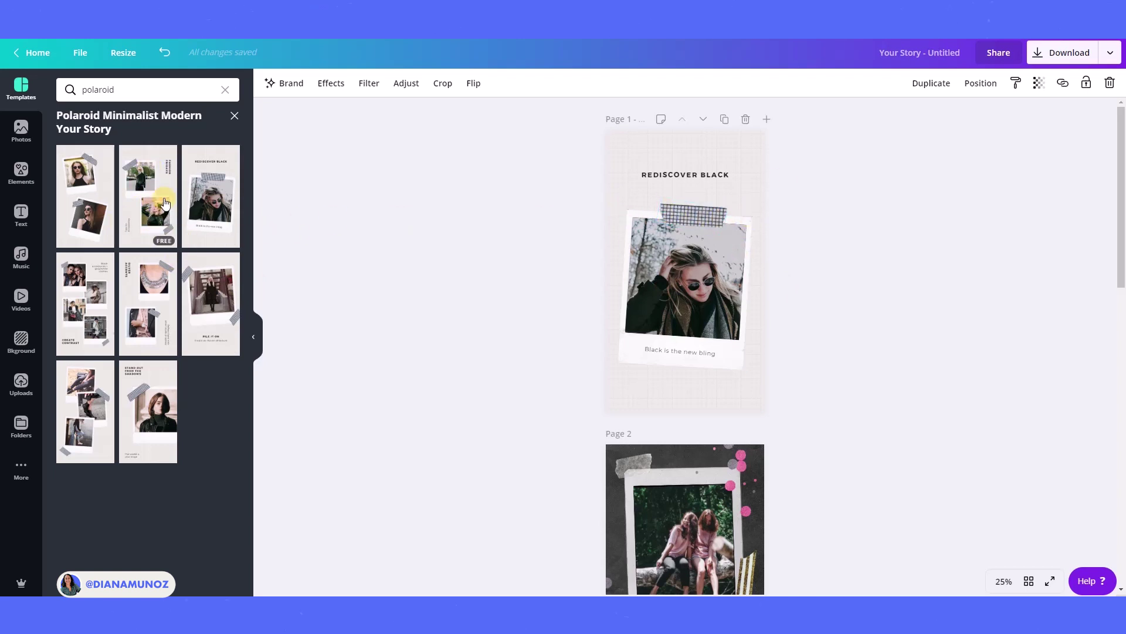
click(150, 196)
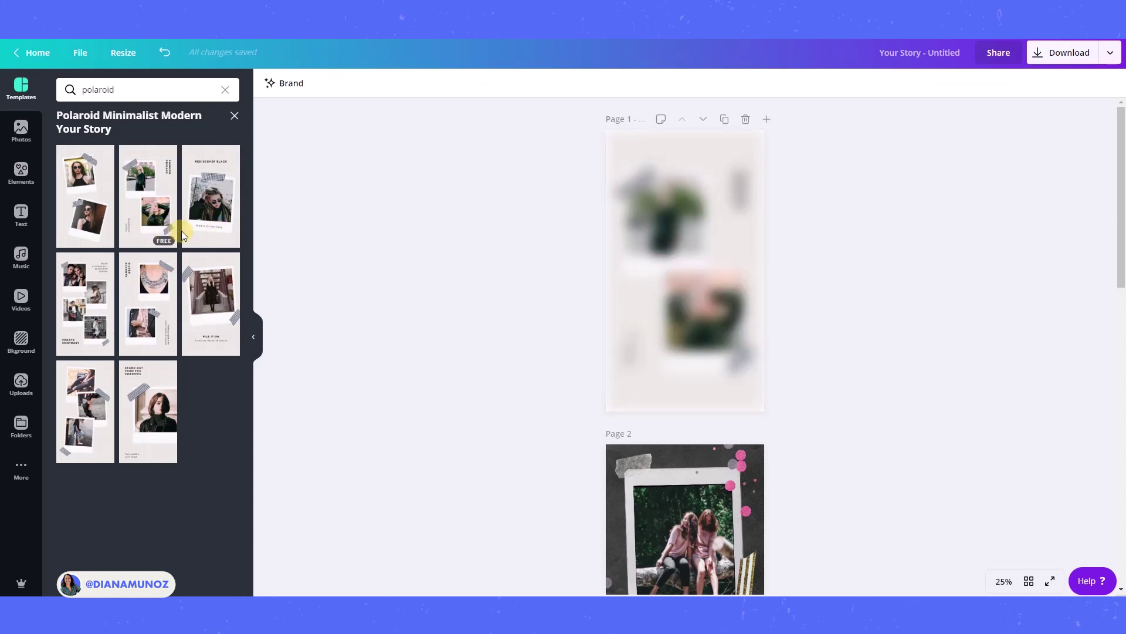
Ungroup the template's lower polaroid and select its tape piece.
click(692, 273)
click(748, 361)
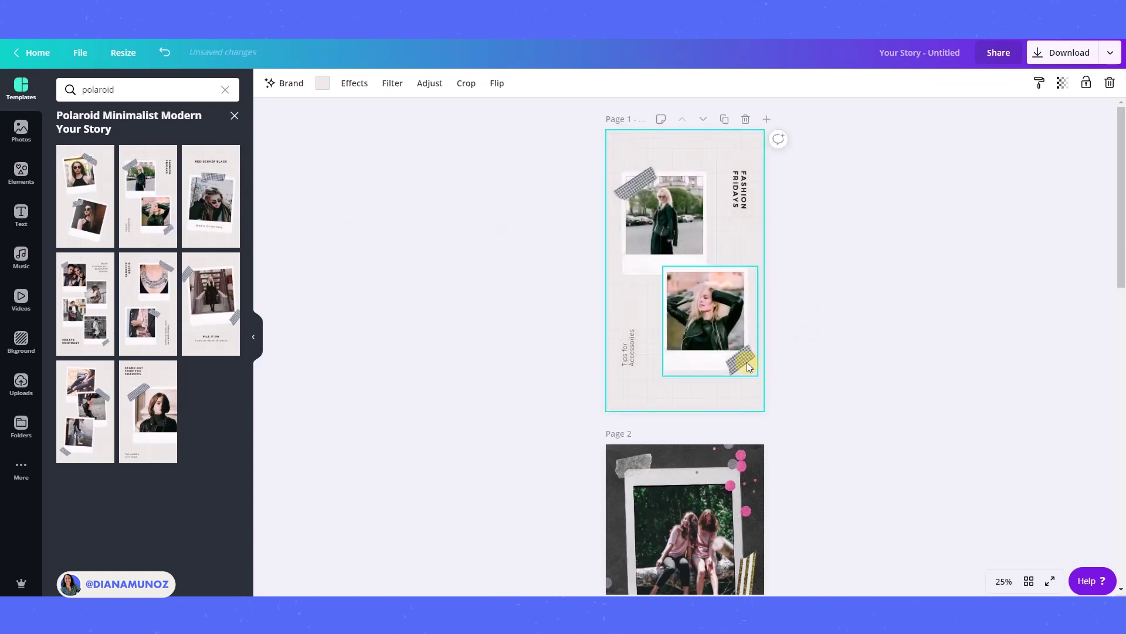
click(865, 84)
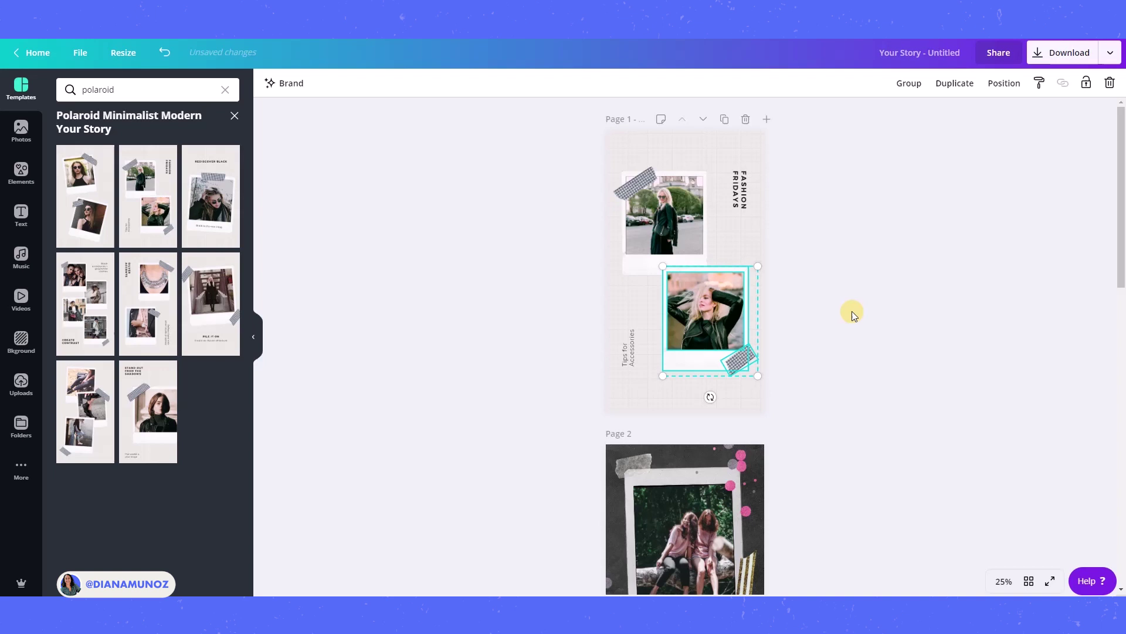
click(743, 355)
scroll(744, 364, down, 15)
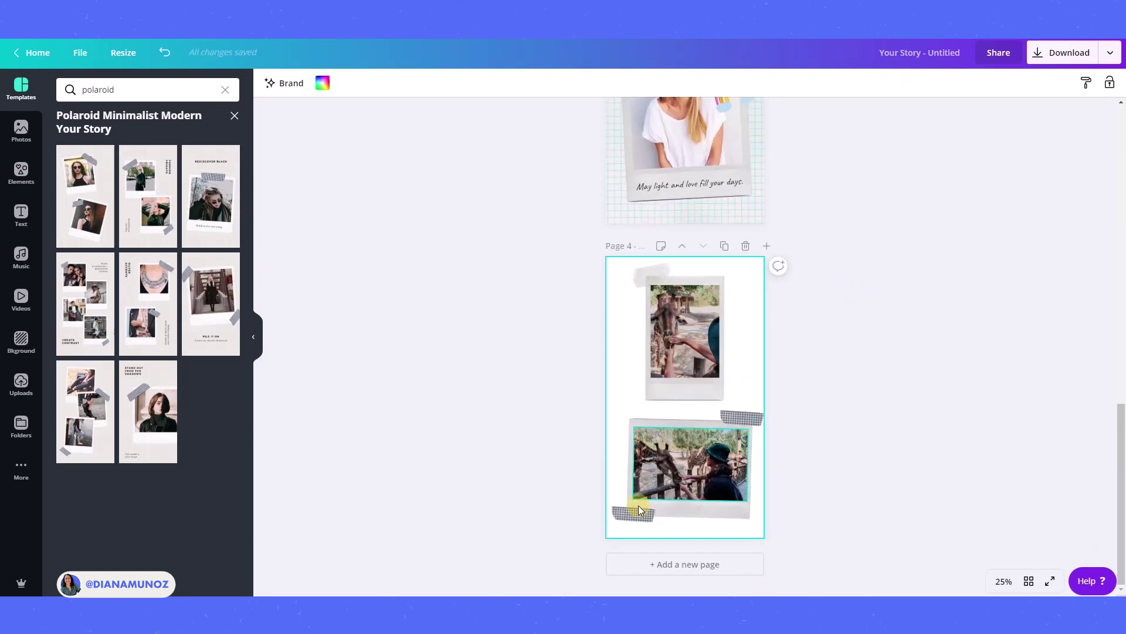
Replace the lower photo's bottom-left tape with the template's tape, positioned at that corner.
click(640, 510)
click(1109, 83)
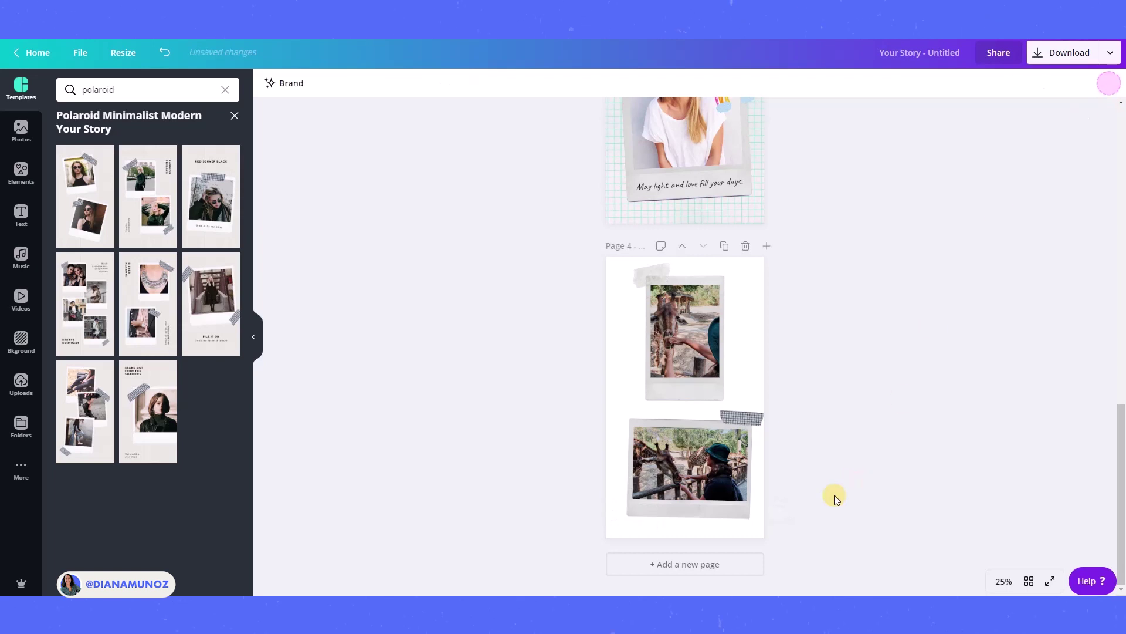
click(724, 535)
key(ctrl+v)
drag(742, 485, 630, 538)
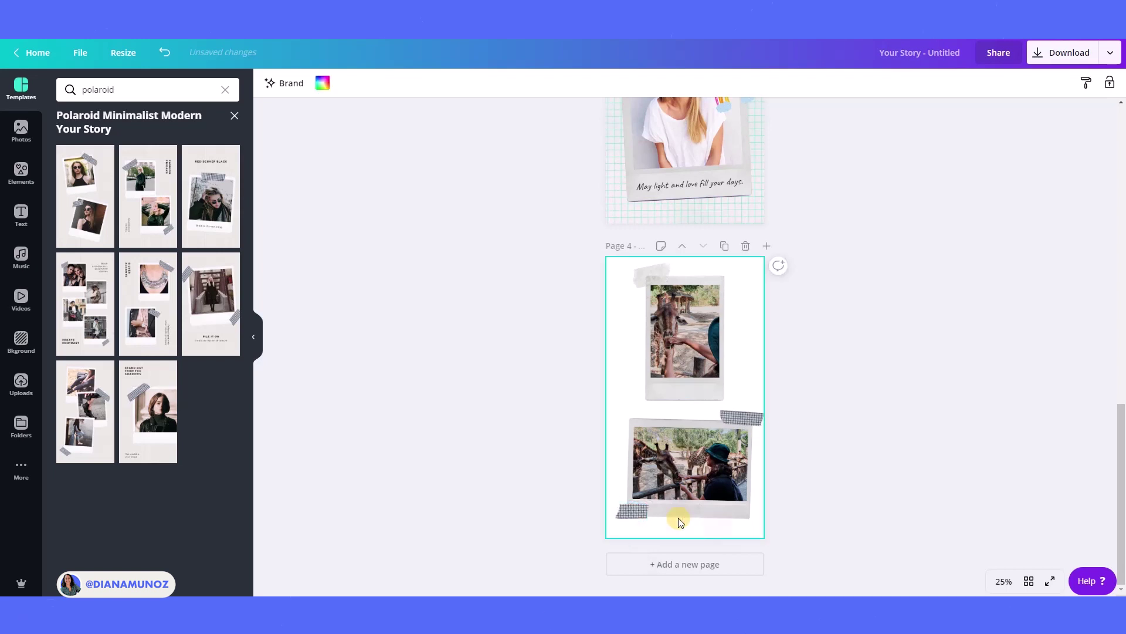
drag(633, 511, 634, 515)
Copy the top-left grey tape to the upper photo's bottom-right corner.
click(819, 488)
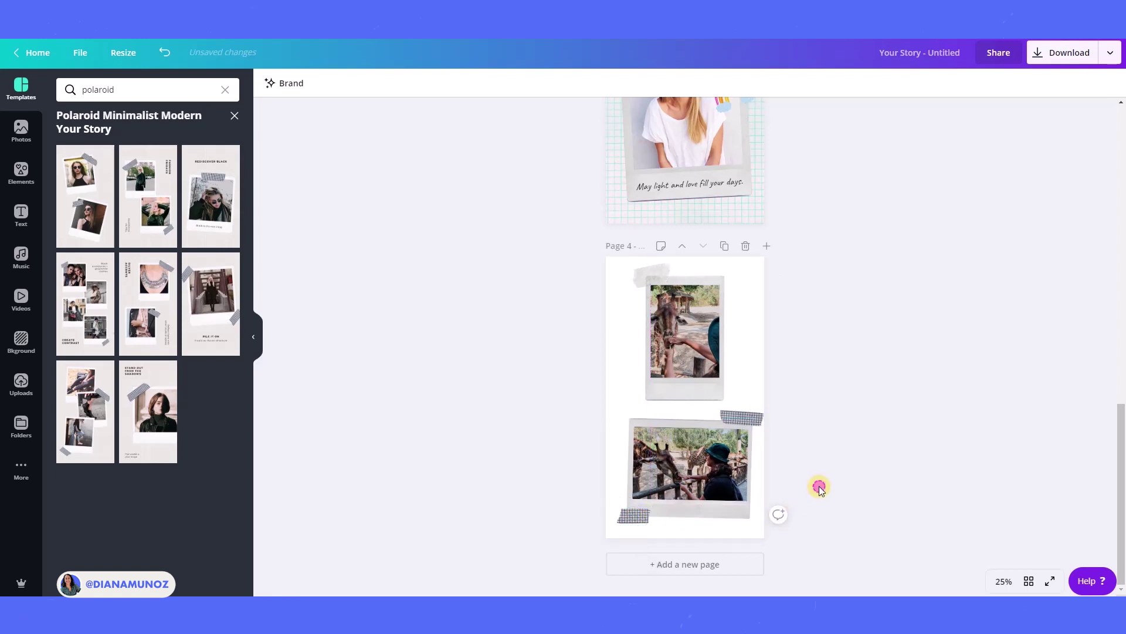
click(651, 276)
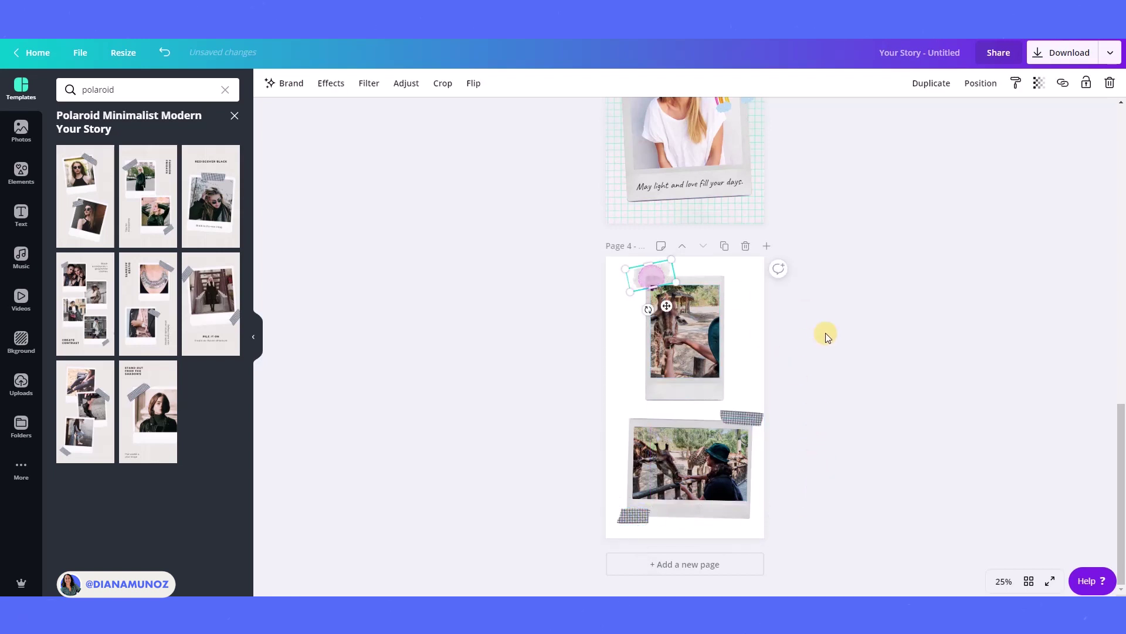
key(Delete)
scroll(793, 377, up, 6)
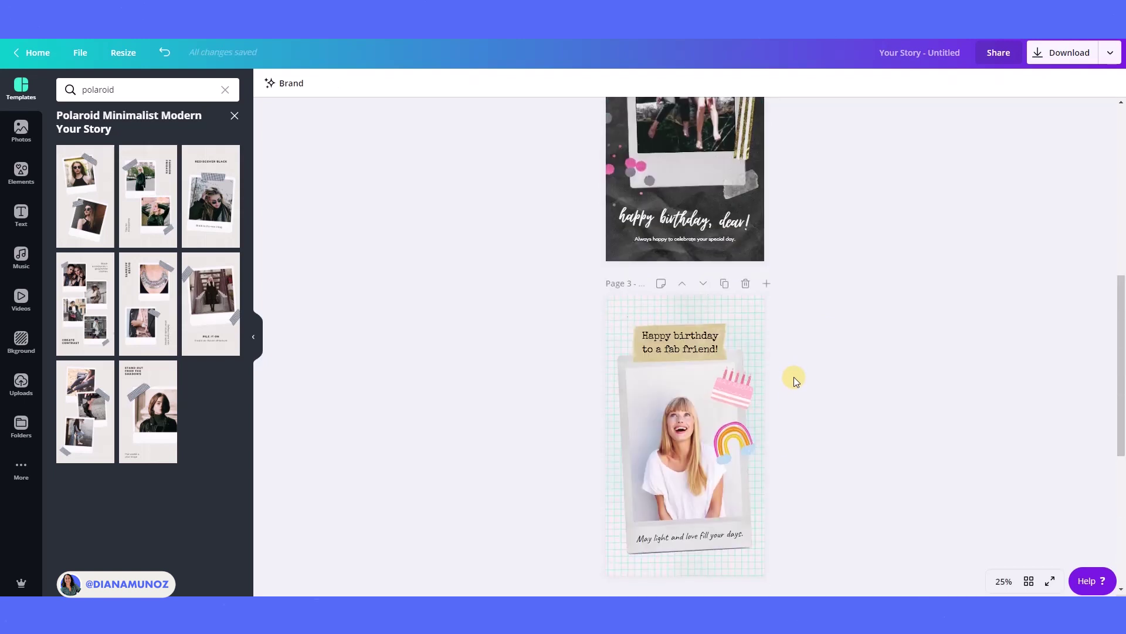
scroll(794, 377, down, 6)
drag(653, 273, 726, 397)
click(835, 380)
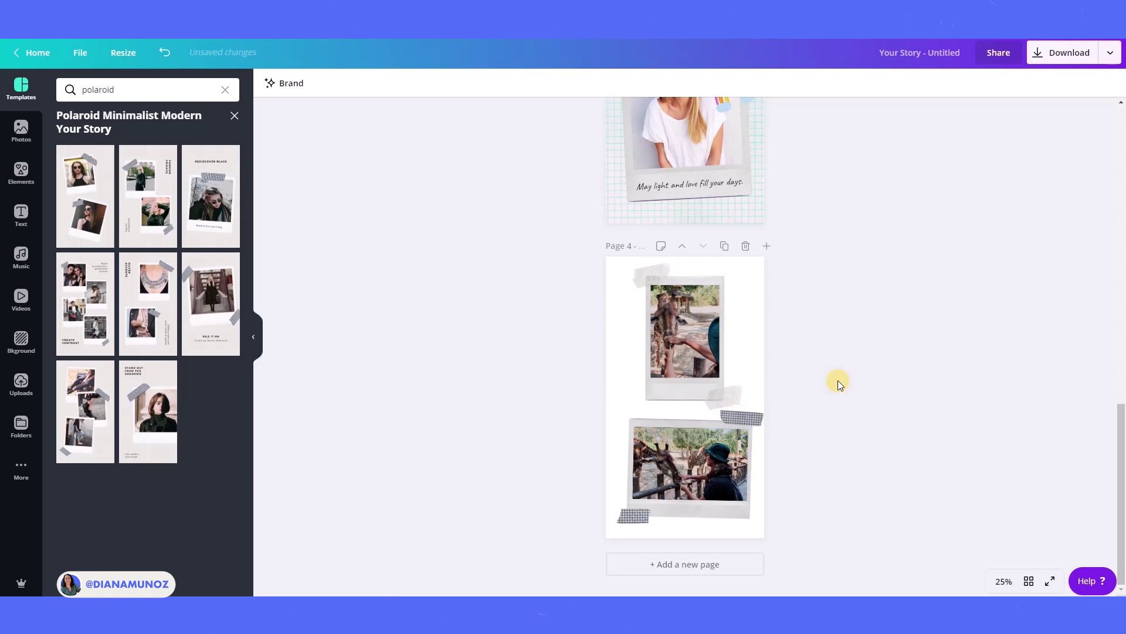
scroll(838, 380, up, 10)
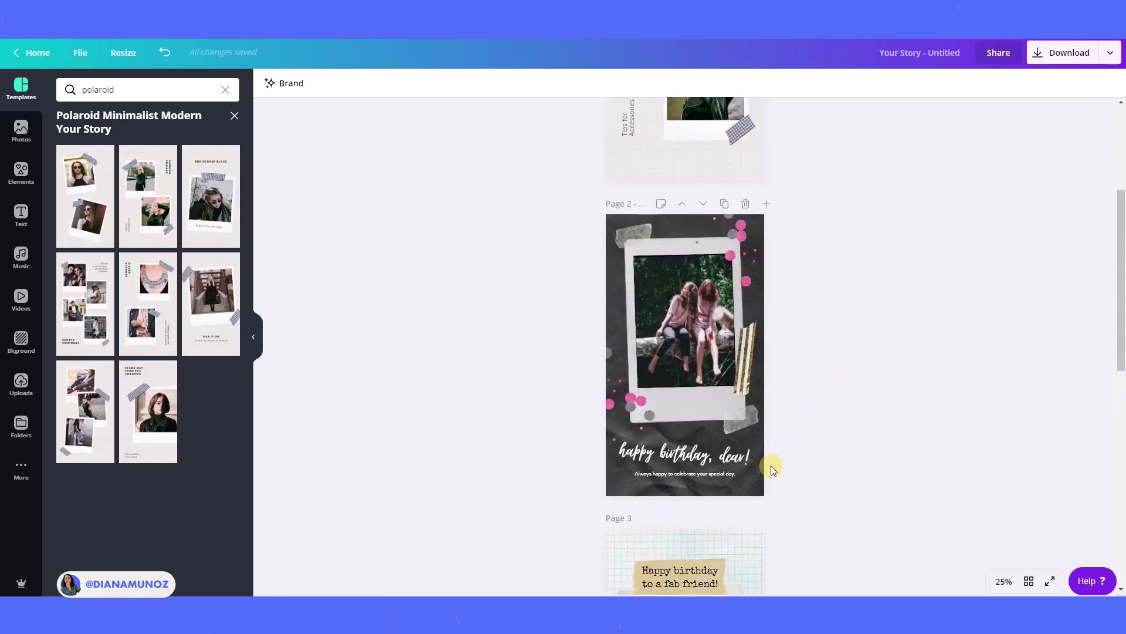
Paste page 2's dark textured background onto page 4.
click(748, 487)
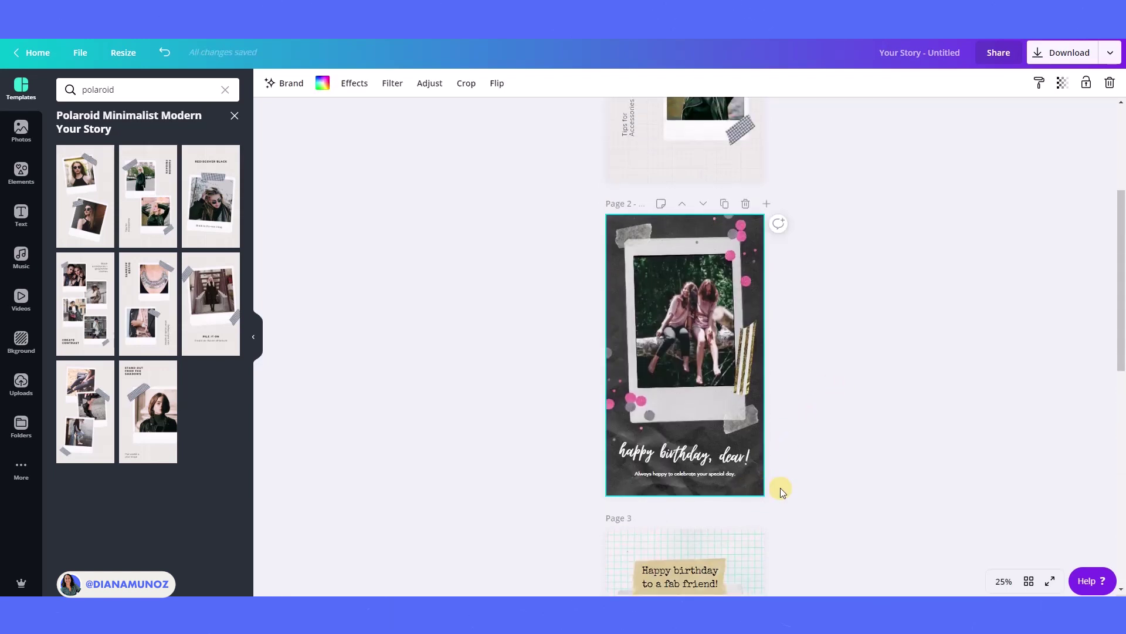
scroll(759, 484, down, 10)
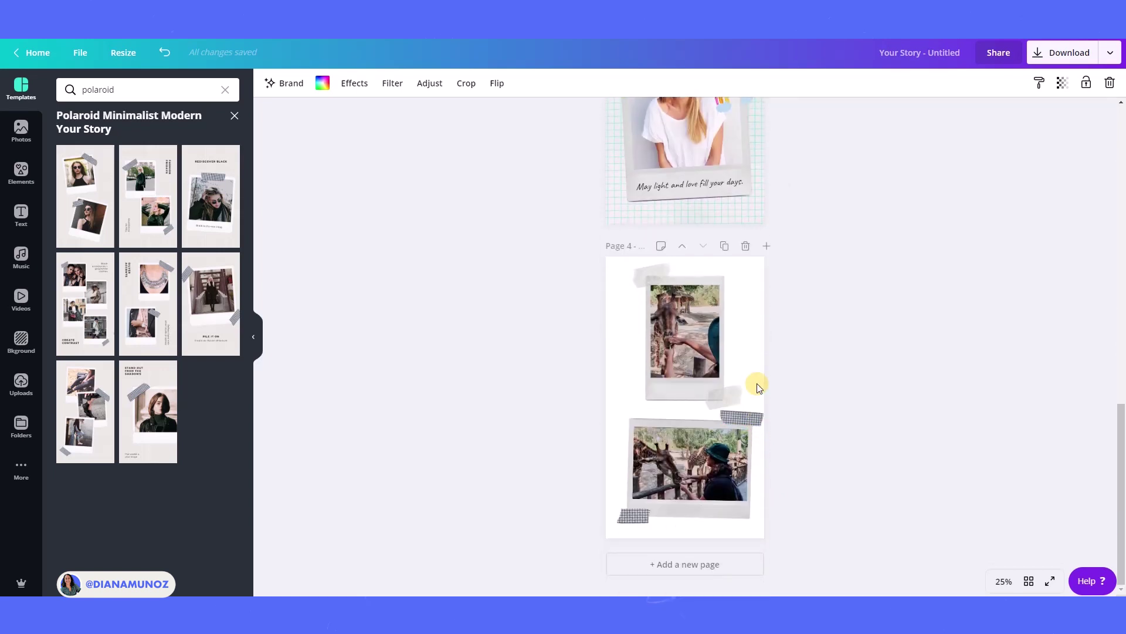
click(756, 345)
key(ctrl+v)
click(836, 341)
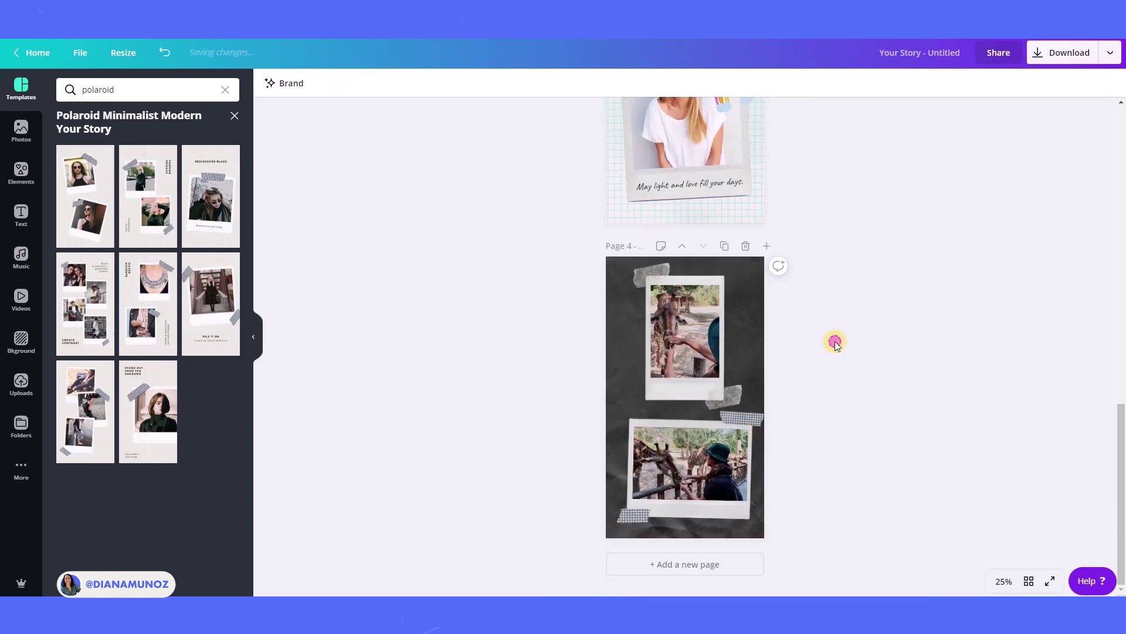
Move the bottom polaroid with its tapes slightly down, then delete the first page.
drag(792, 435, 622, 524)
drag(819, 420, 622, 526)
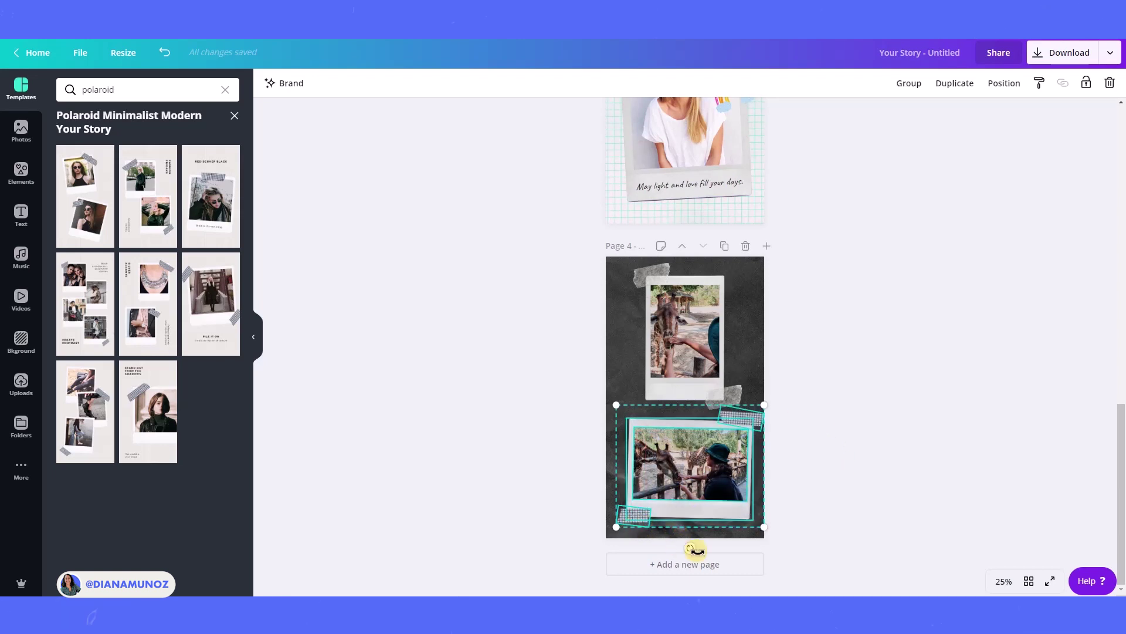
drag(697, 475, 696, 481)
click(868, 440)
scroll(869, 440, up, 10)
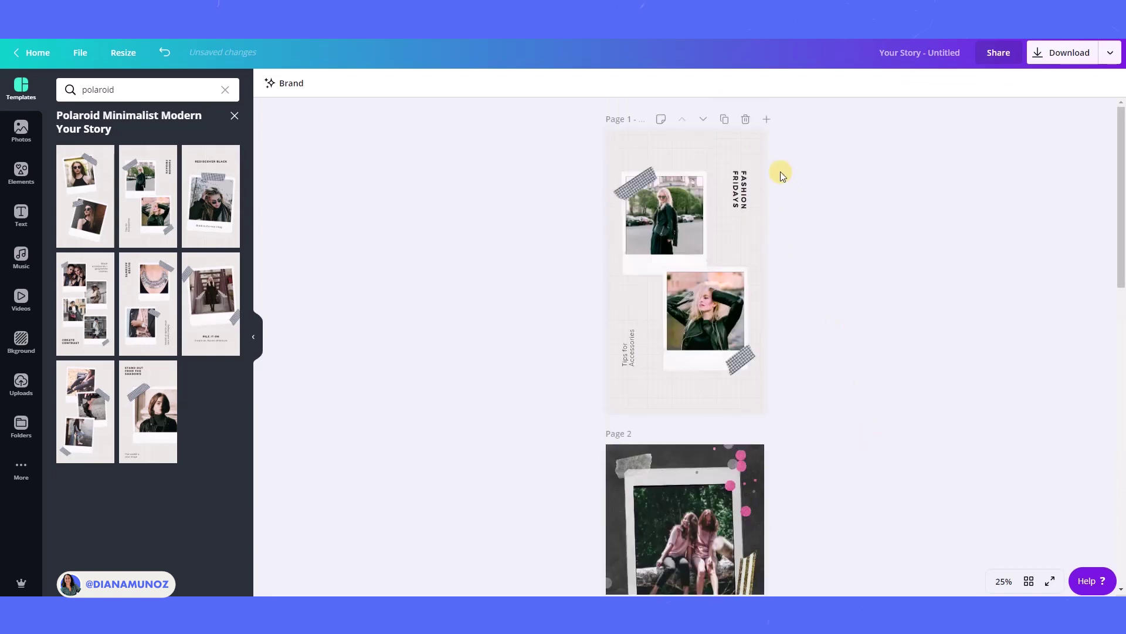
click(747, 118)
Delete the two remaining unwanted pages.
click(749, 117)
click(754, 119)
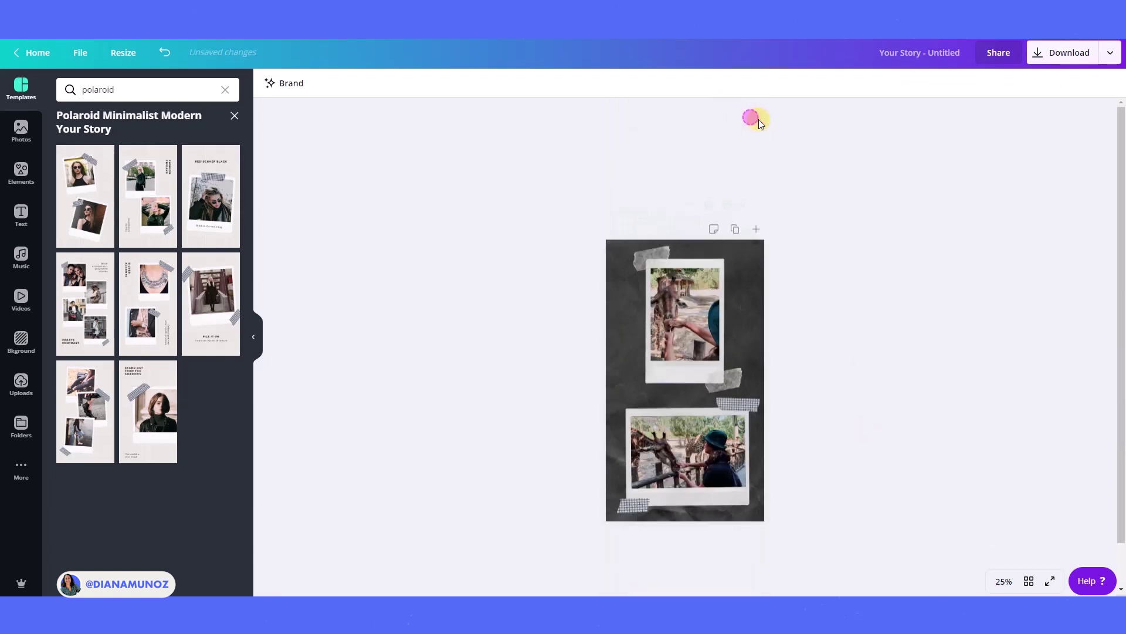
click(925, 385)
Set the zoom to 50% and hide the Templates panel.
click(1004, 581)
click(1005, 445)
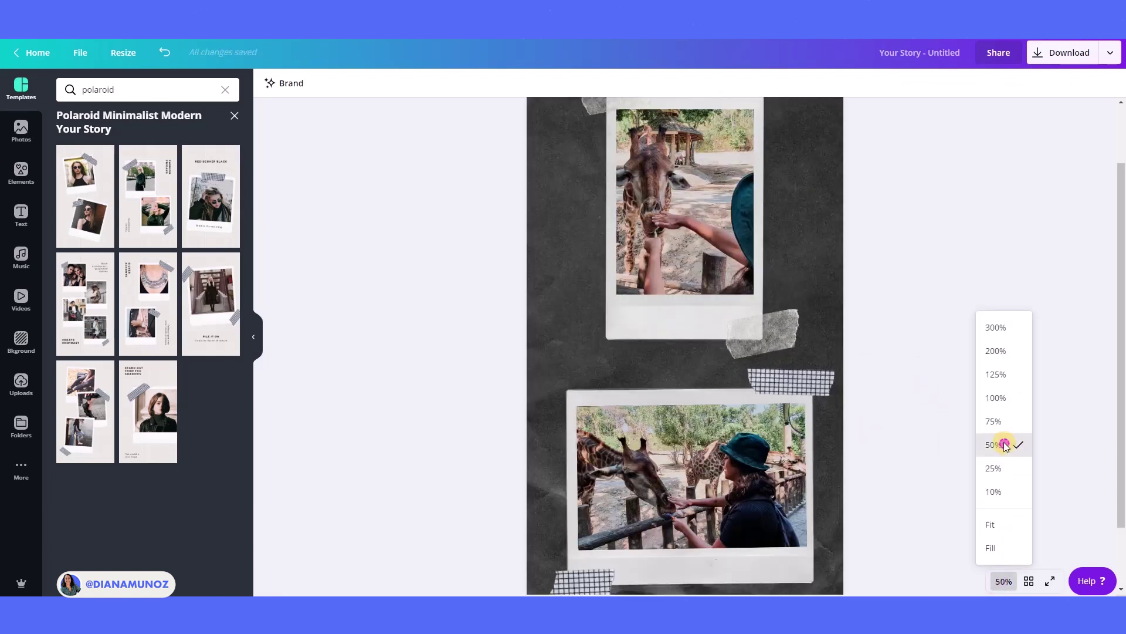
click(257, 338)
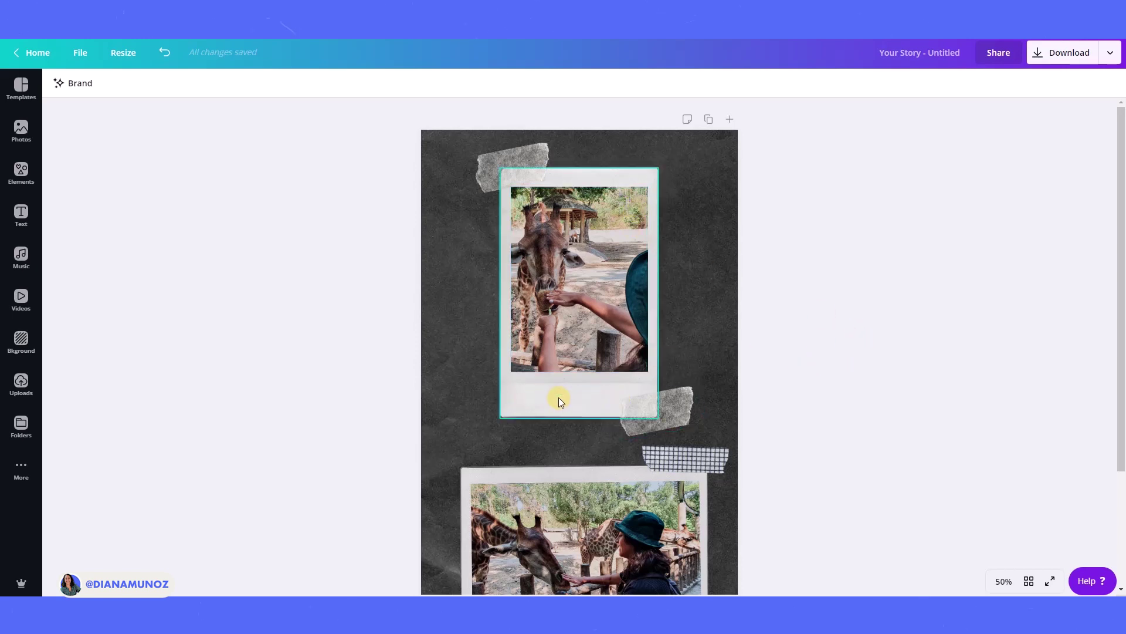
scroll(557, 394, down, 1)
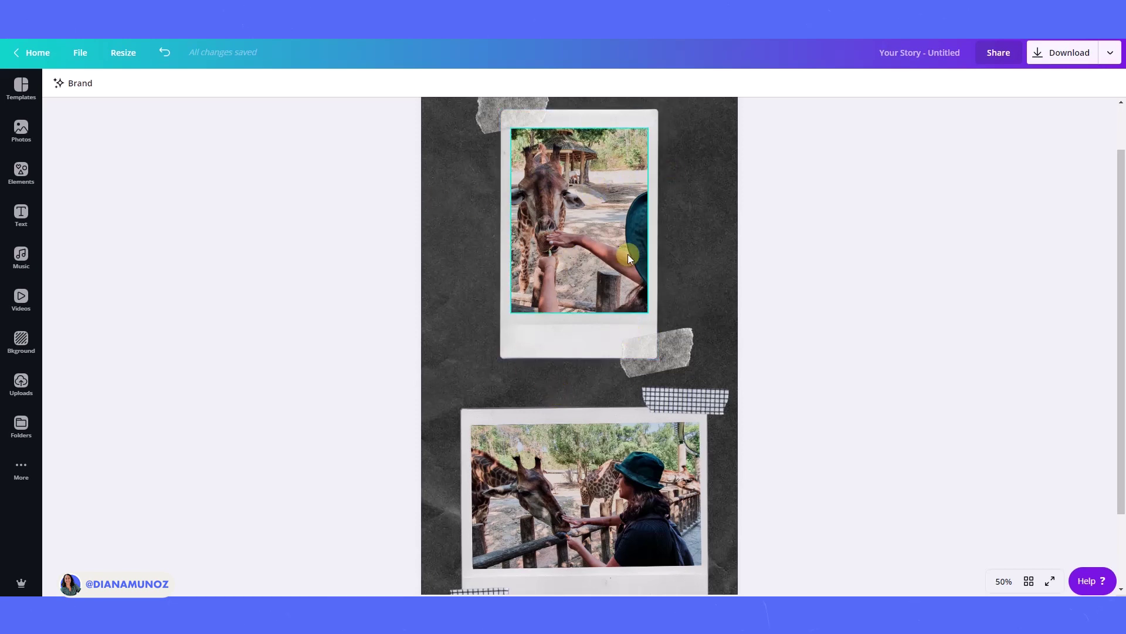
Add a heading reading 'CHIANG MAI' sized to fit under the upper photo.
click(21, 216)
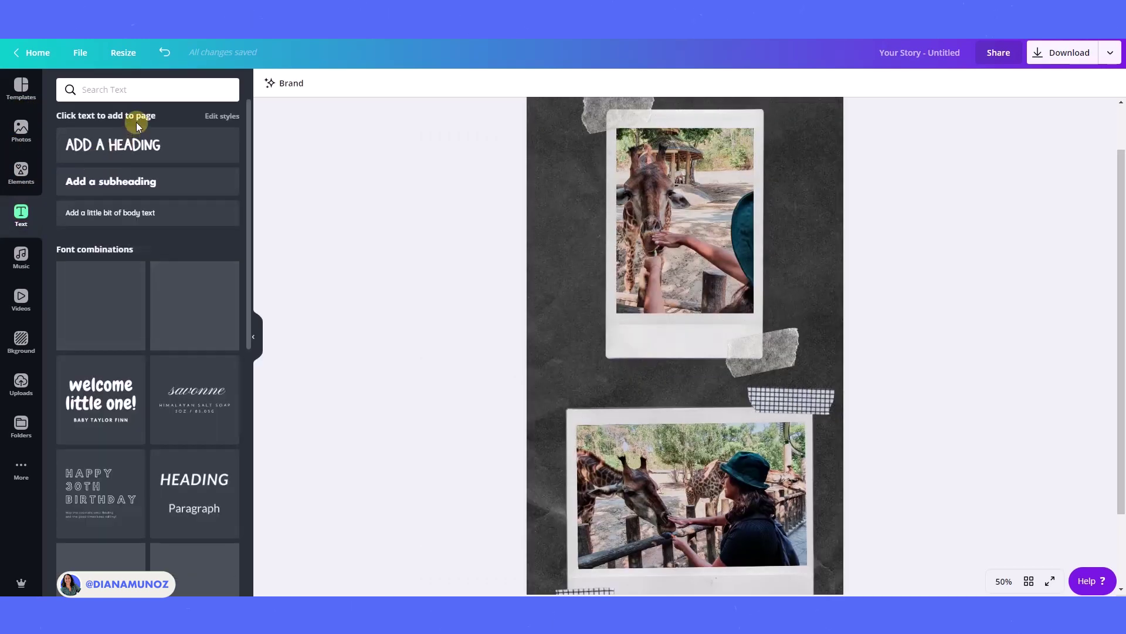
click(131, 148)
click(253, 335)
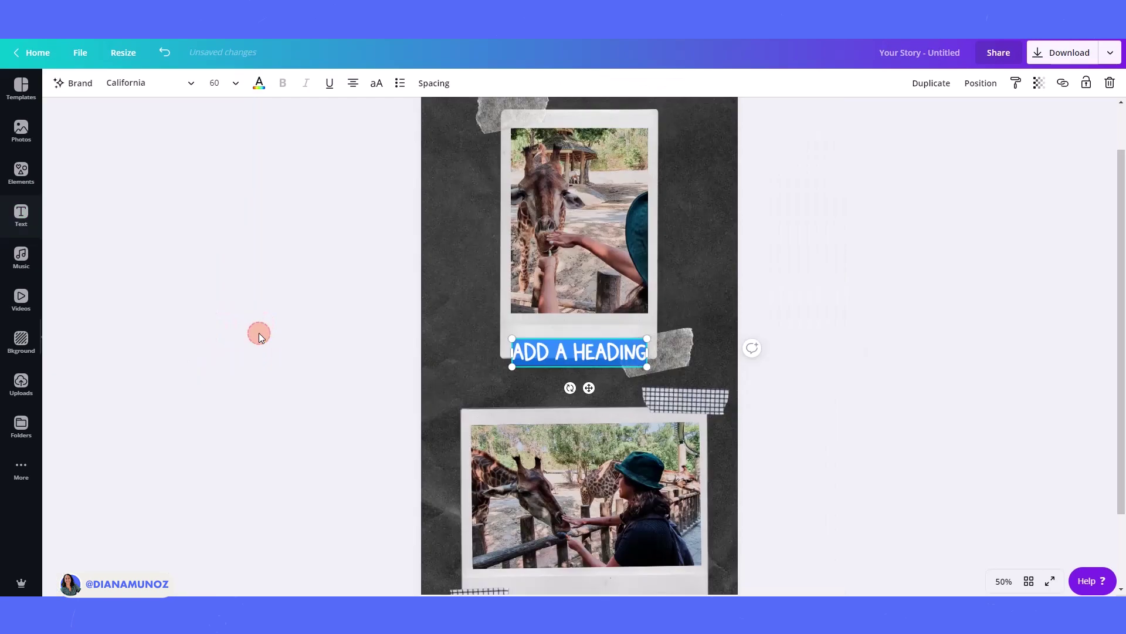
drag(647, 367, 590, 371)
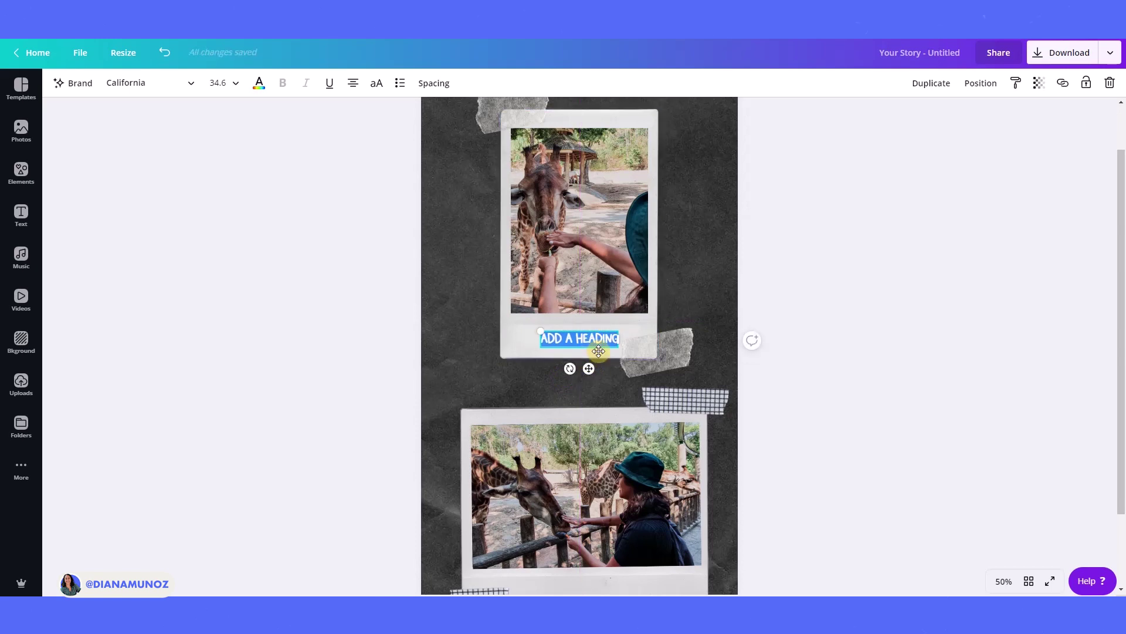
text(CH)
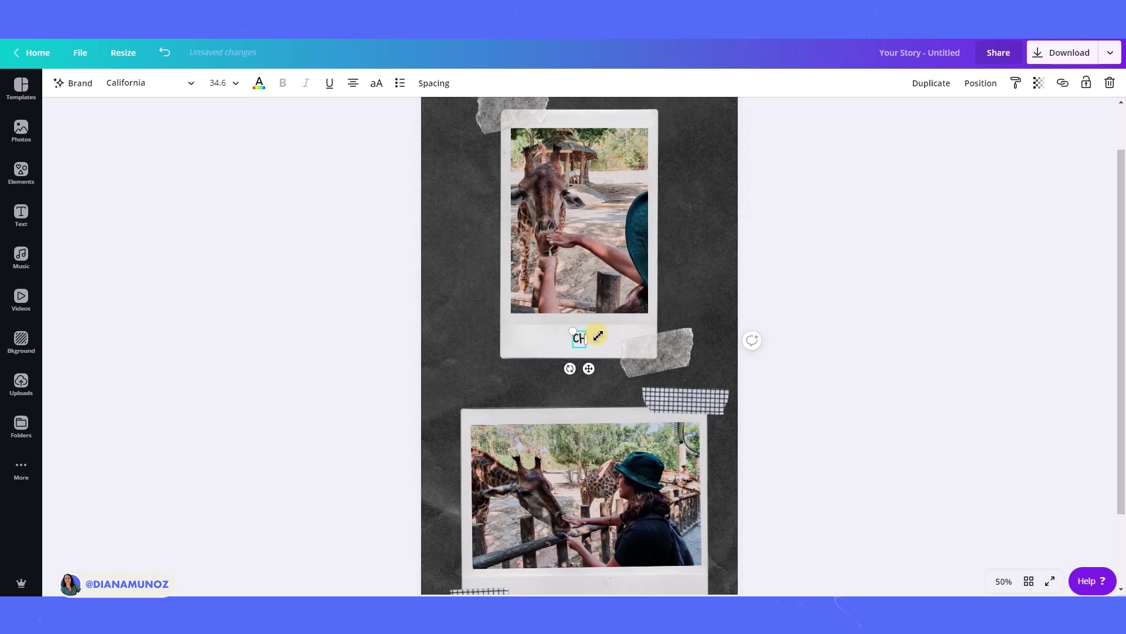
text(IANG MAI)
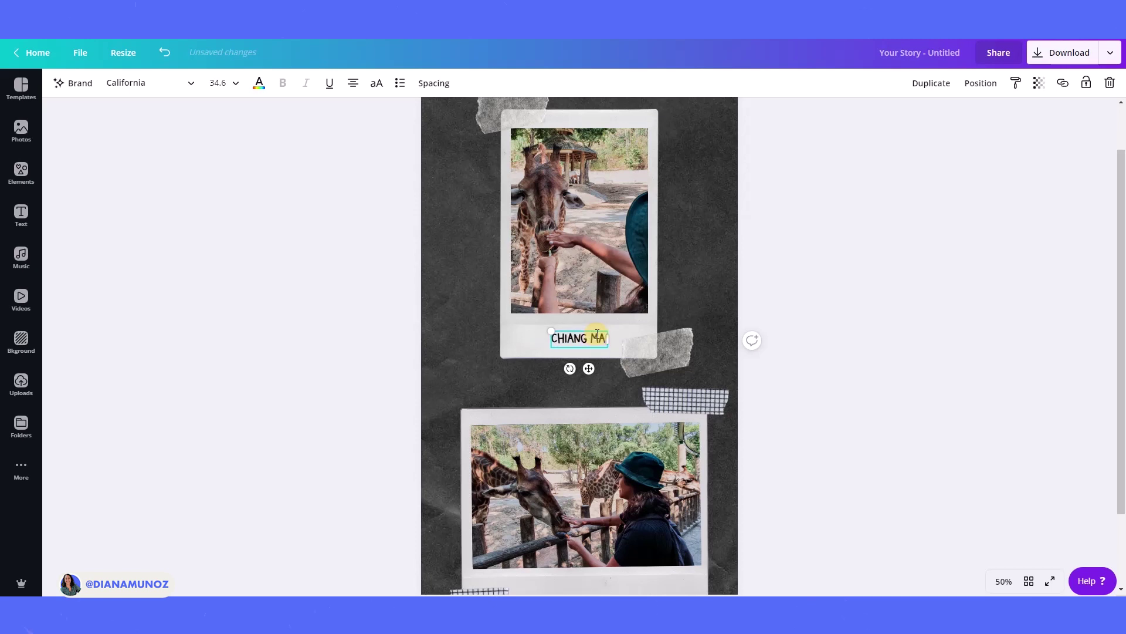
click(863, 363)
Copy the caption under the lower photo and centre the upper caption.
scroll(638, 322, down, 2)
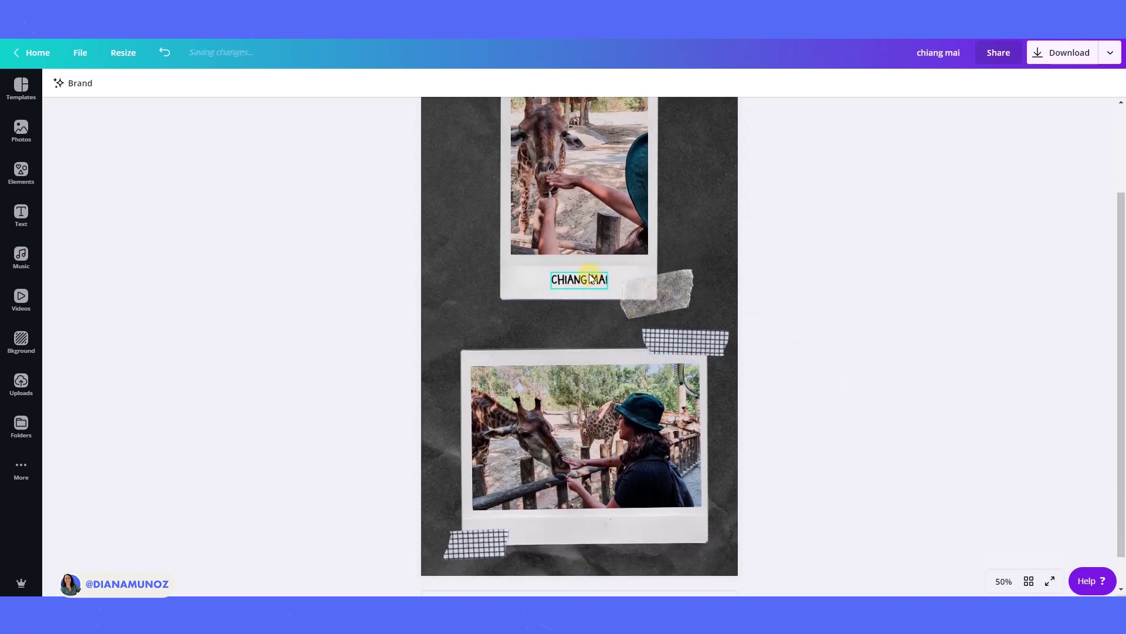
drag(591, 279, 593, 525)
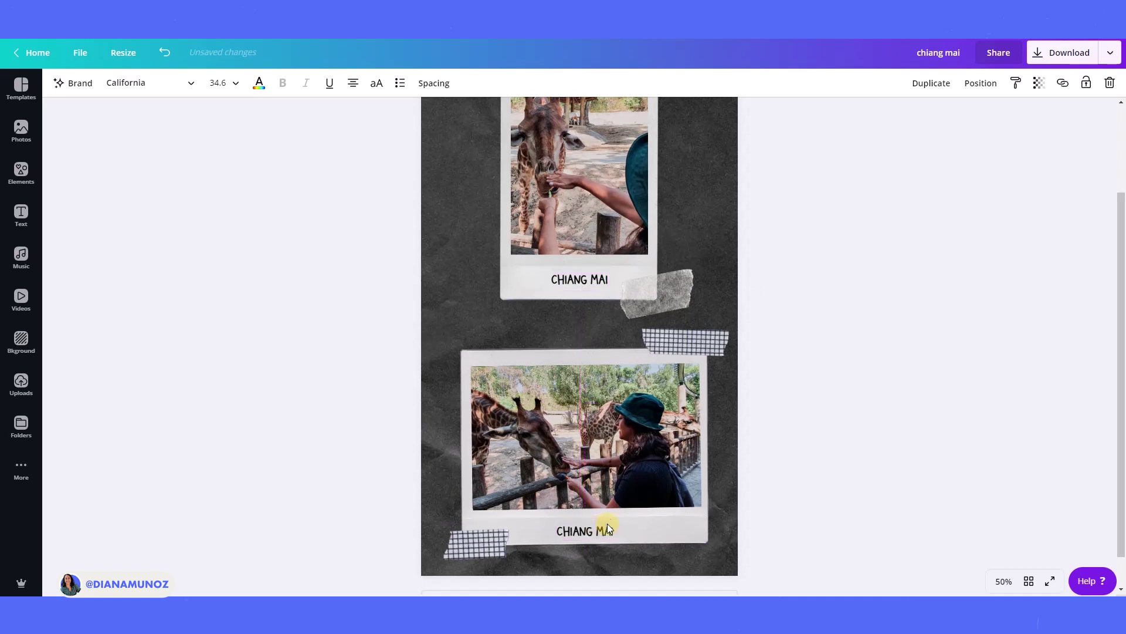
click(931, 453)
click(577, 284)
drag(576, 284, 580, 286)
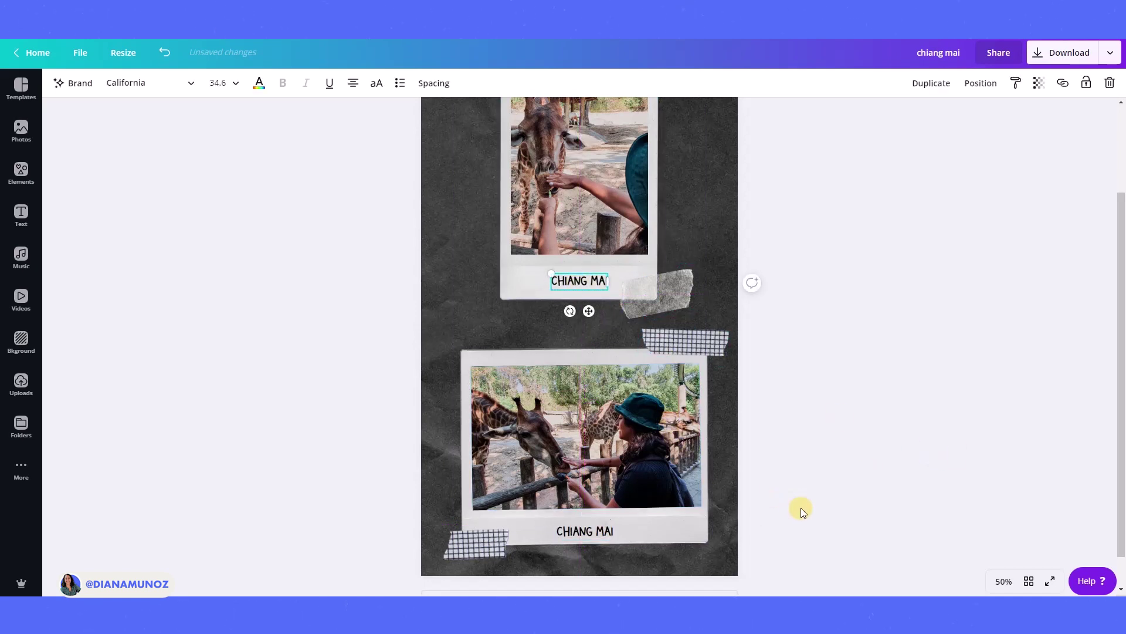
scroll(804, 504, up, 2)
Select the upper CHIANG MAI caption and filter the font list to Handwriting fonts.
click(862, 389)
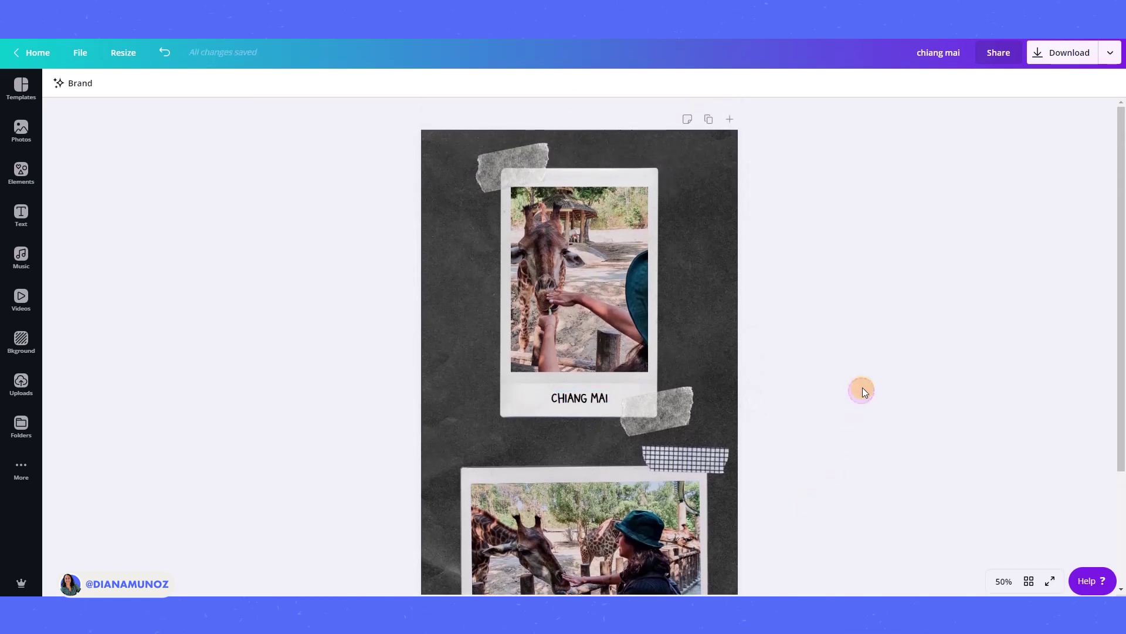
click(573, 401)
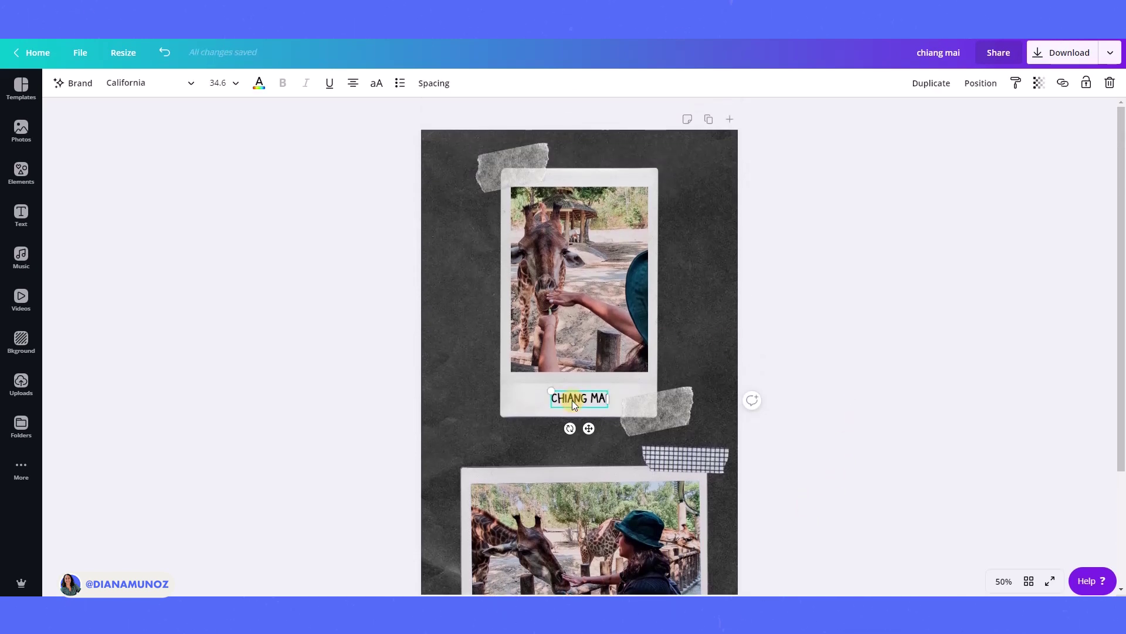
click(147, 83)
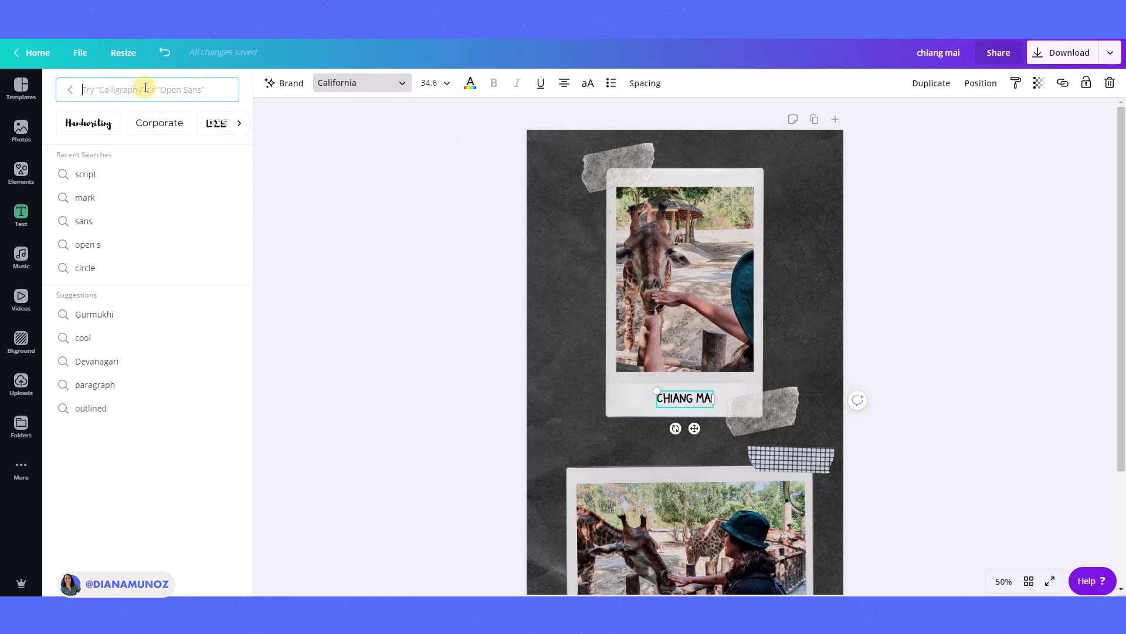
click(239, 123)
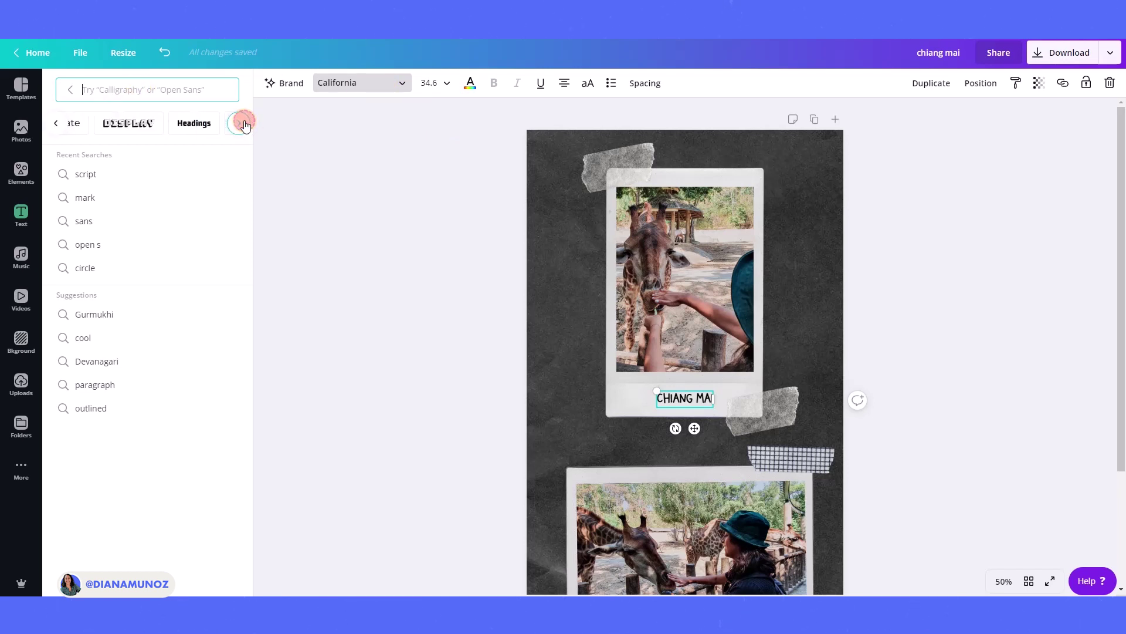
click(55, 123)
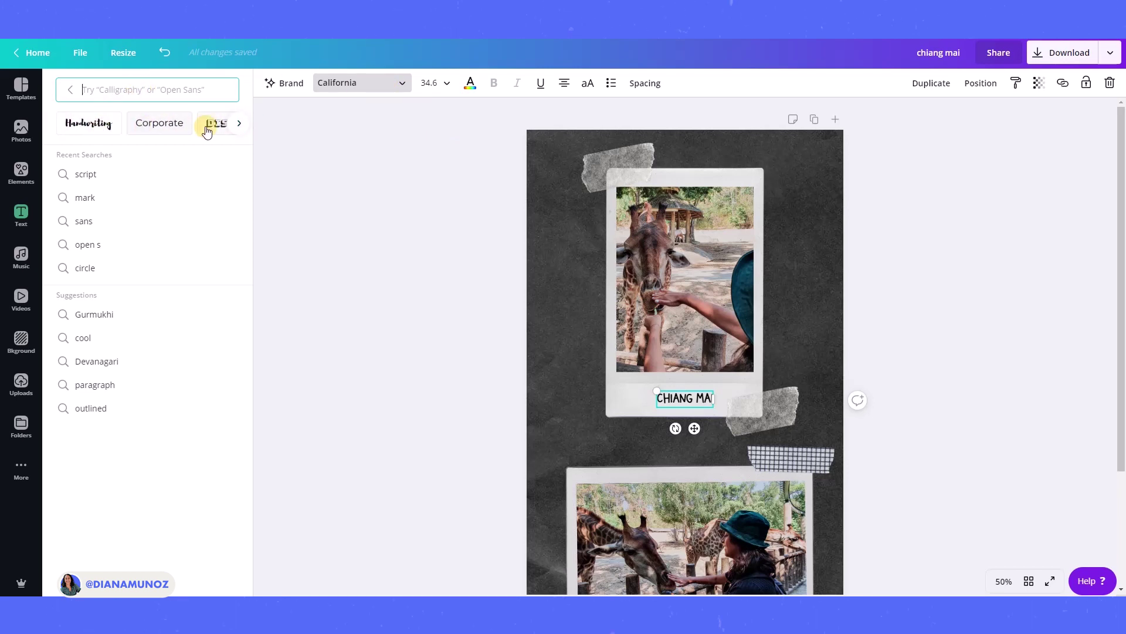
click(240, 123)
click(240, 123)
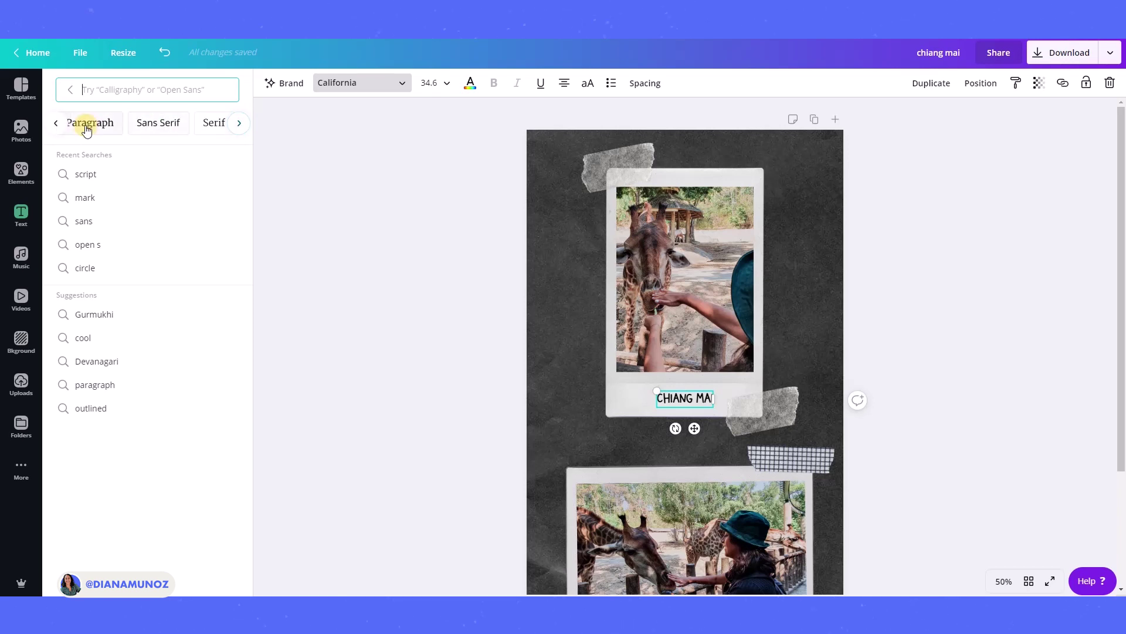
click(57, 122)
click(56, 123)
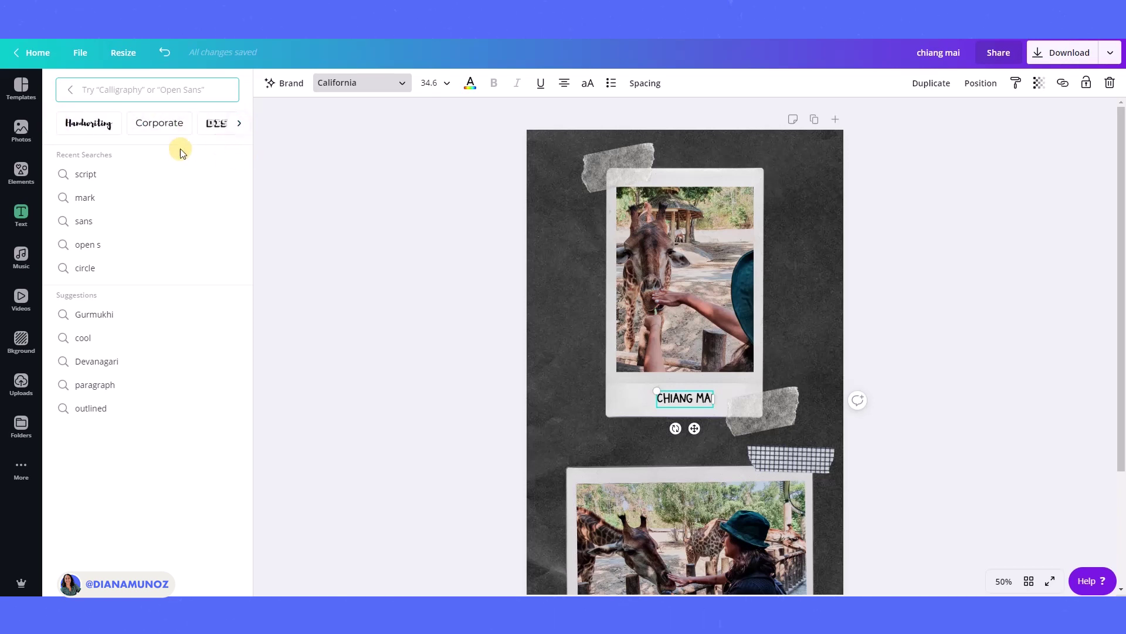
click(90, 125)
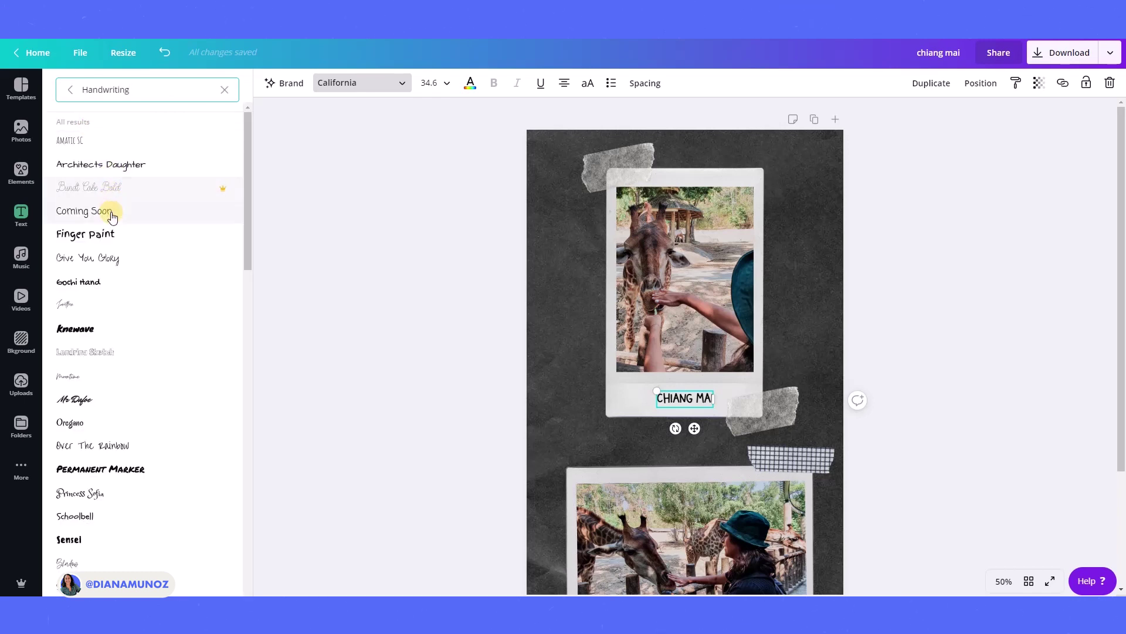
Try Coming Soon, Finger Paint and Gochi Hand, then apply Permanent Marker to the caption.
click(112, 215)
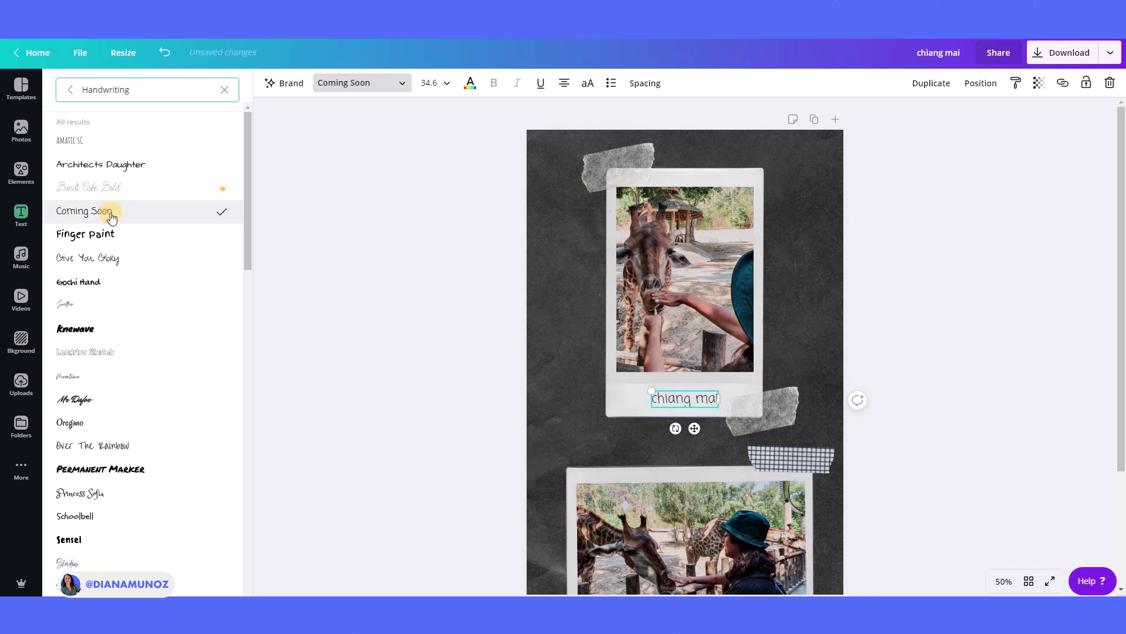
click(123, 237)
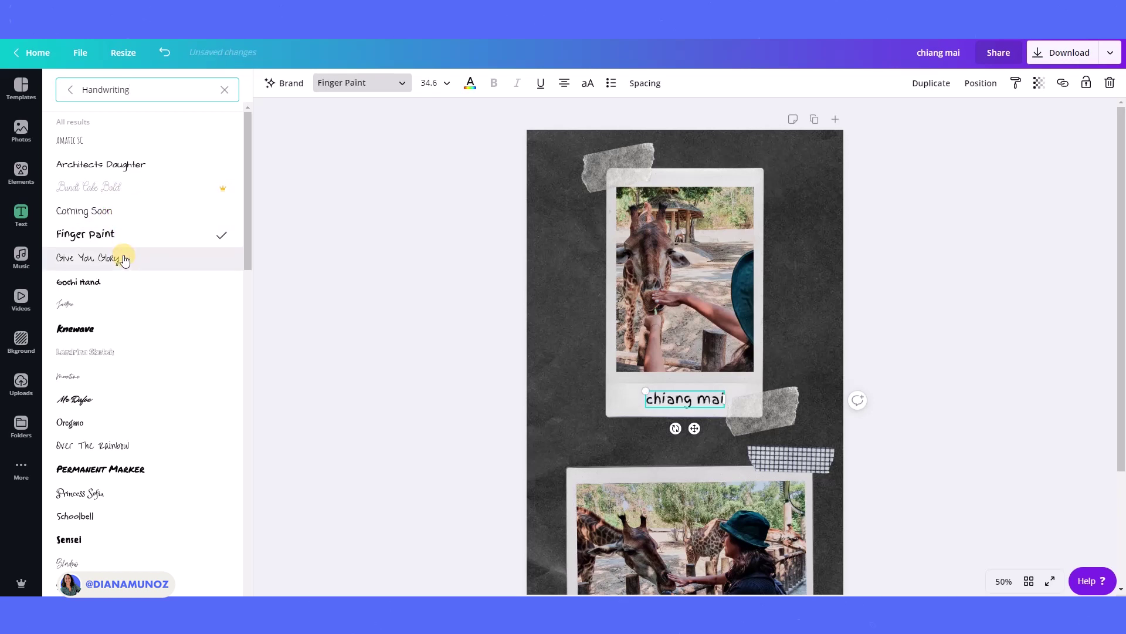
click(120, 282)
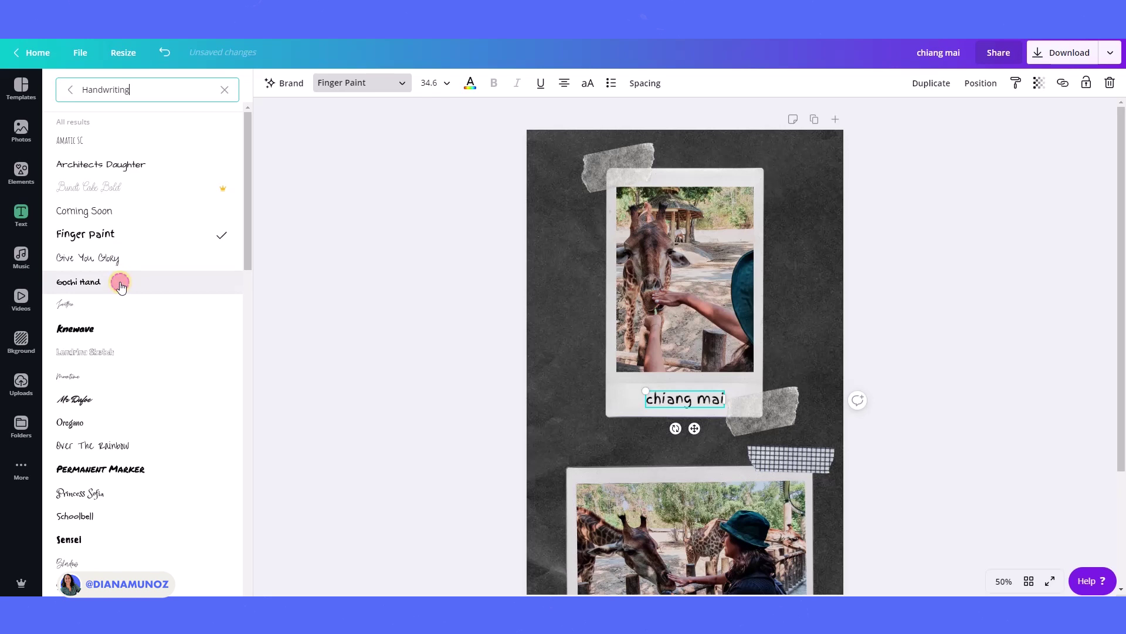
scroll(812, 363, down, 2)
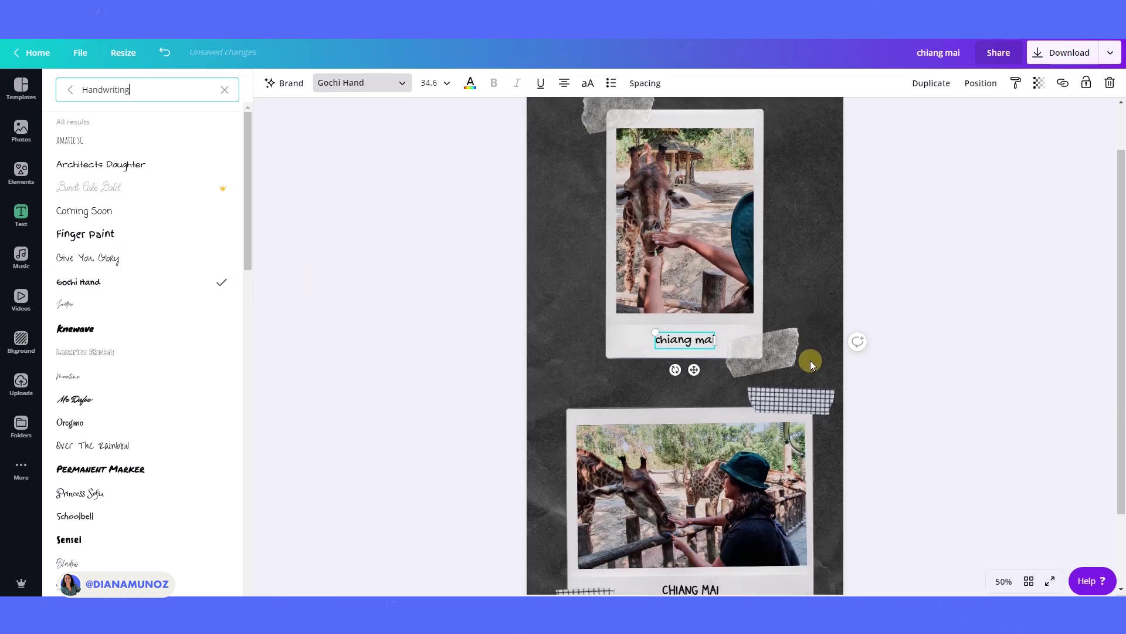
scroll(681, 448, down, 1)
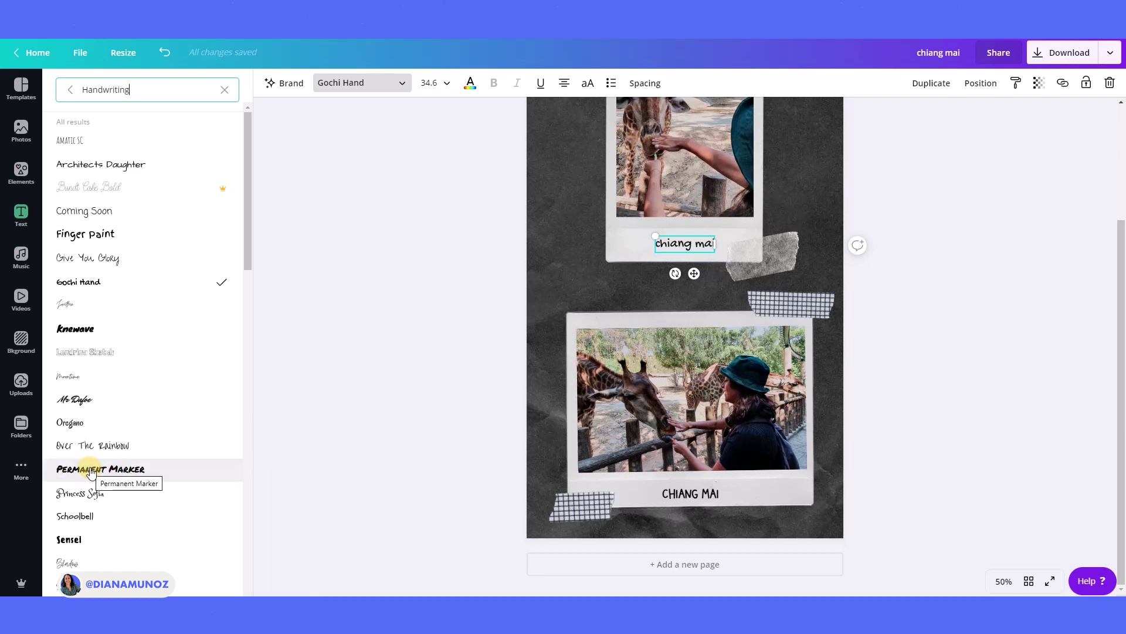
scroll(94, 472, down, 2)
click(109, 353)
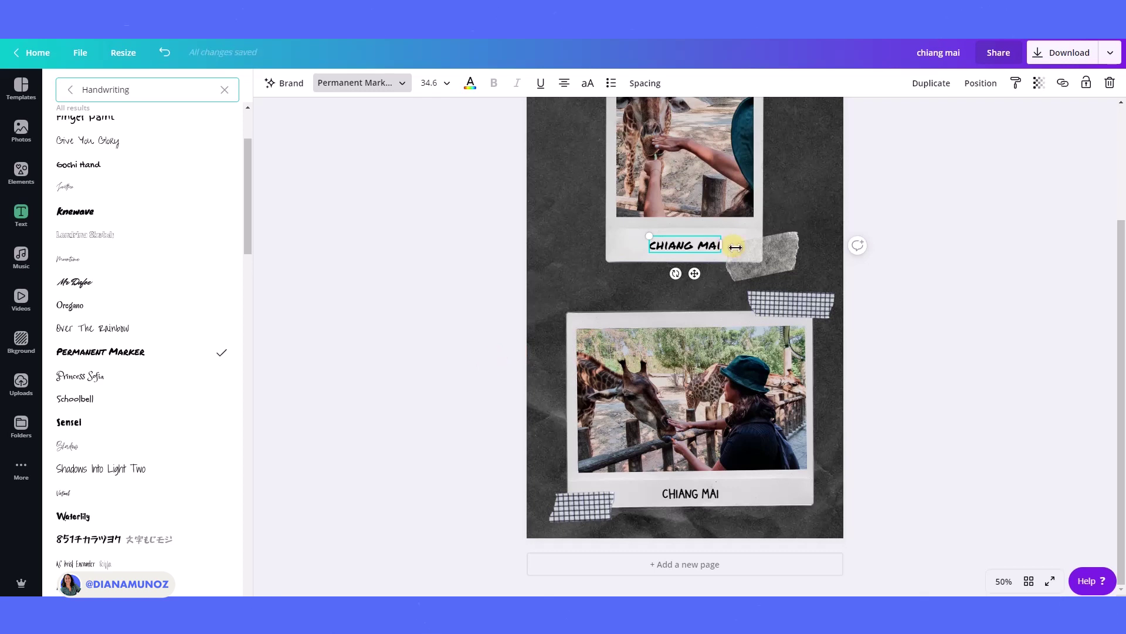
scroll(158, 447, down, 1)
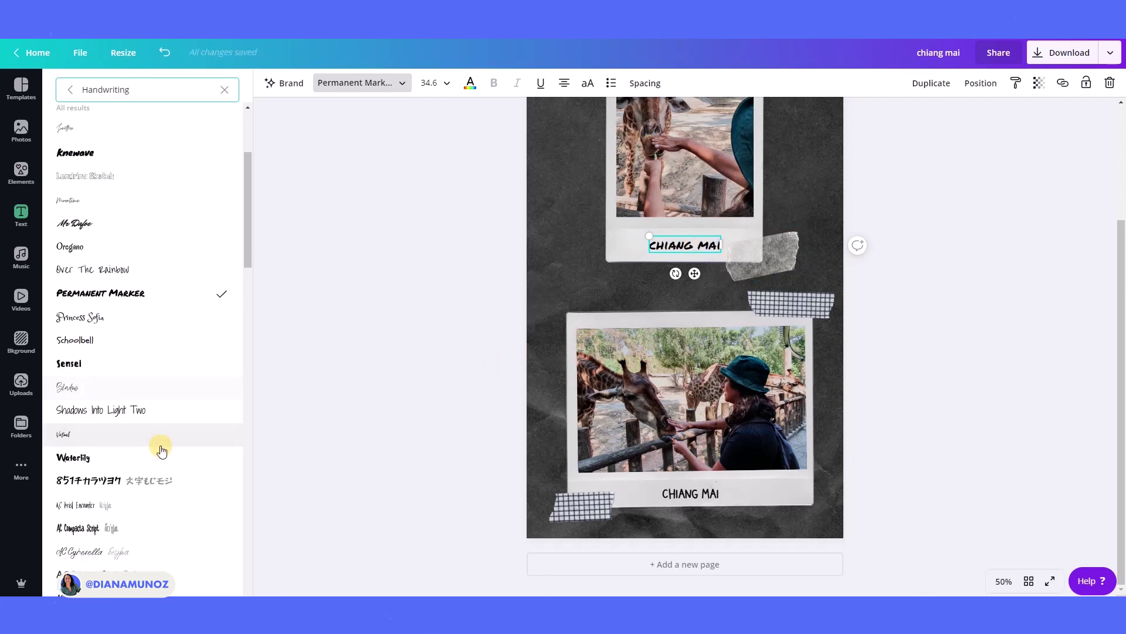
scroll(163, 450, up, 3)
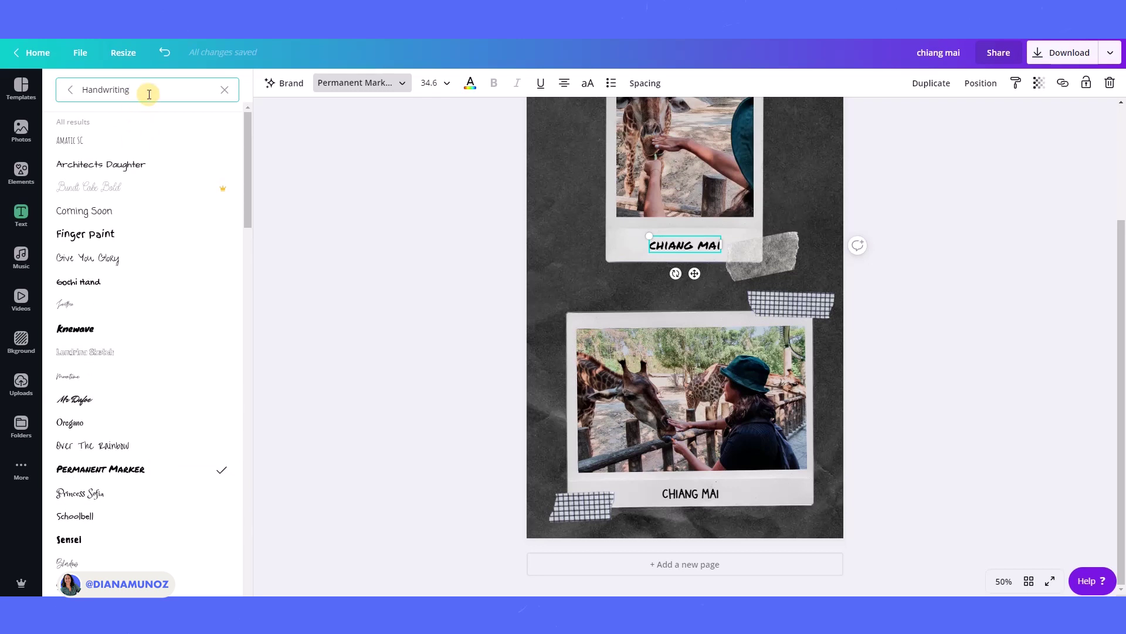
drag(146, 92, 87, 96)
Search fonts for 'scri' and apply the Beautiful script font to the upper caption.
text(script)
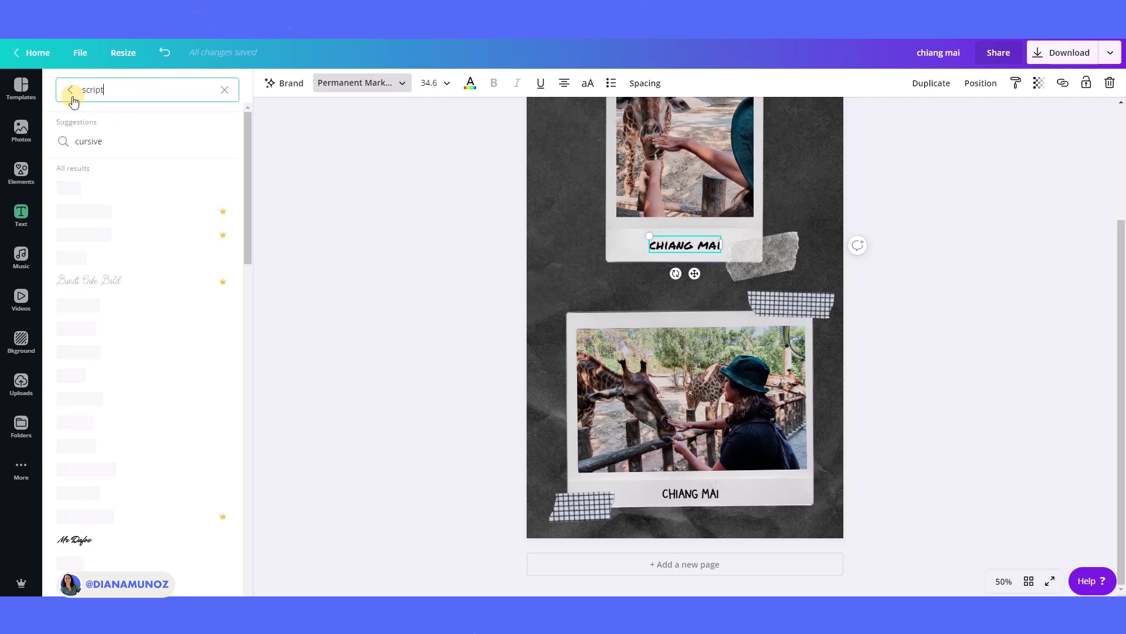
scroll(180, 316, down, 3)
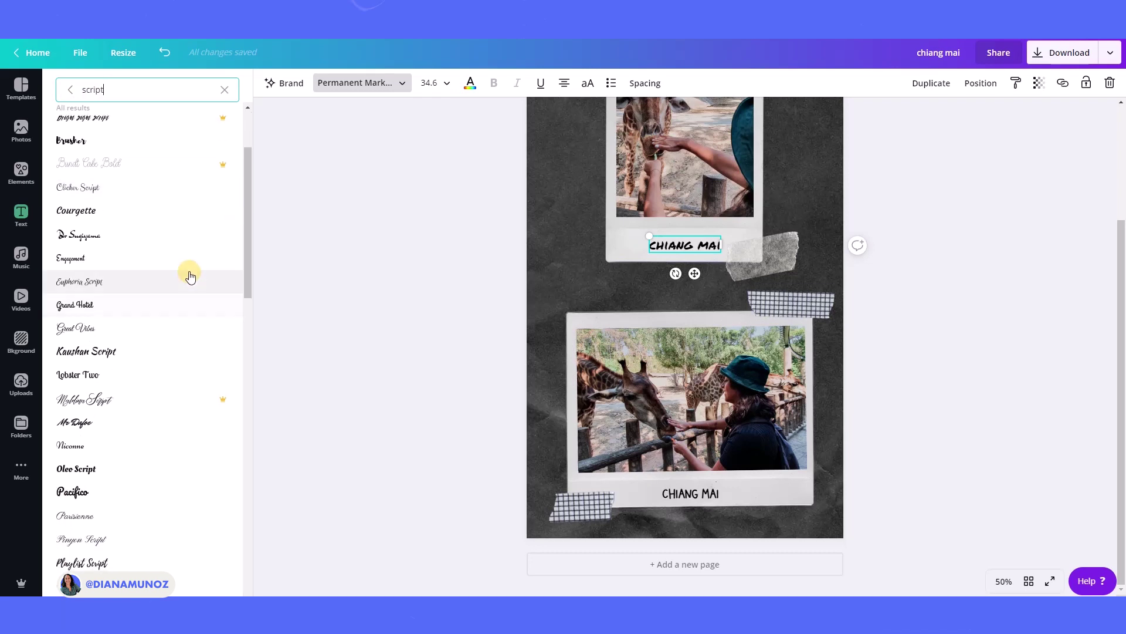
scroll(139, 368, down, 2)
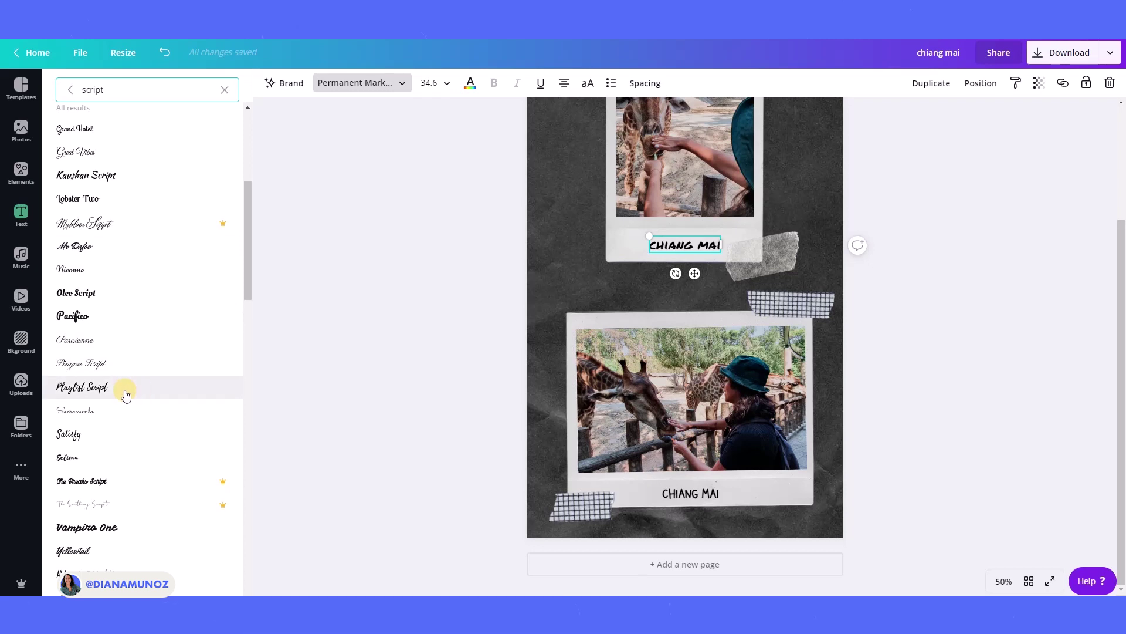
scroll(126, 394, down, 8)
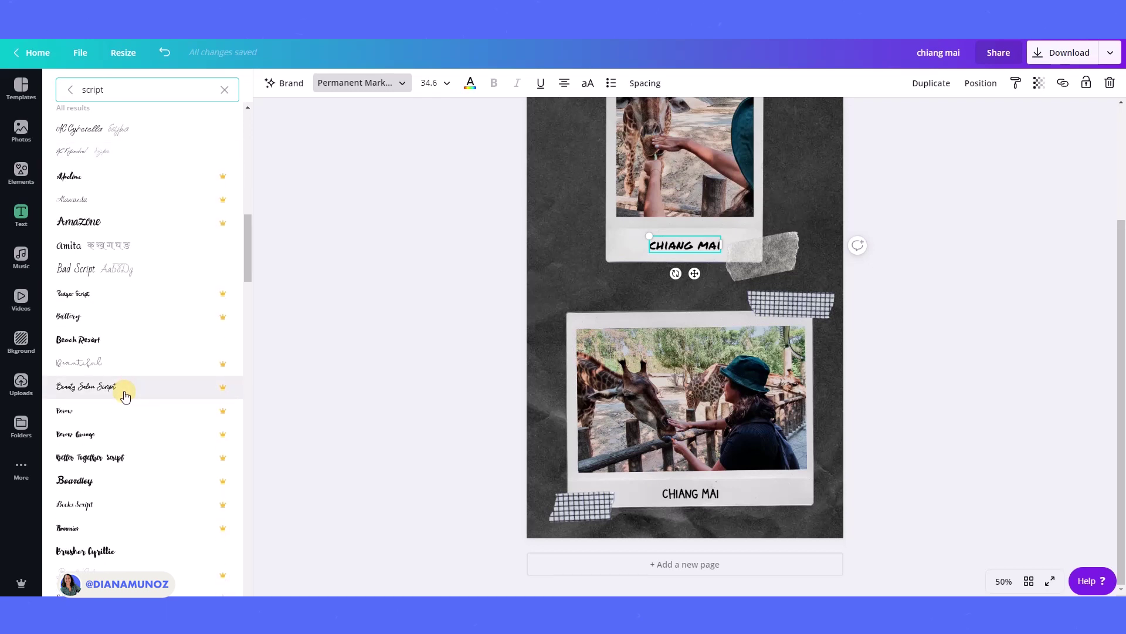
scroll(125, 395, down, 4)
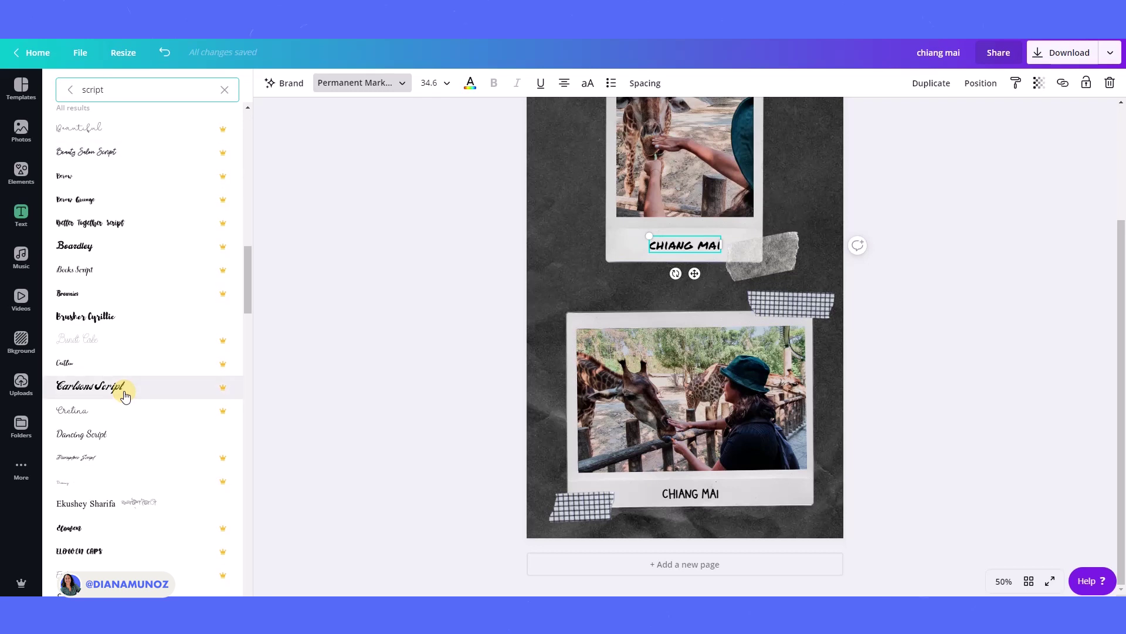
scroll(126, 395, up, 2)
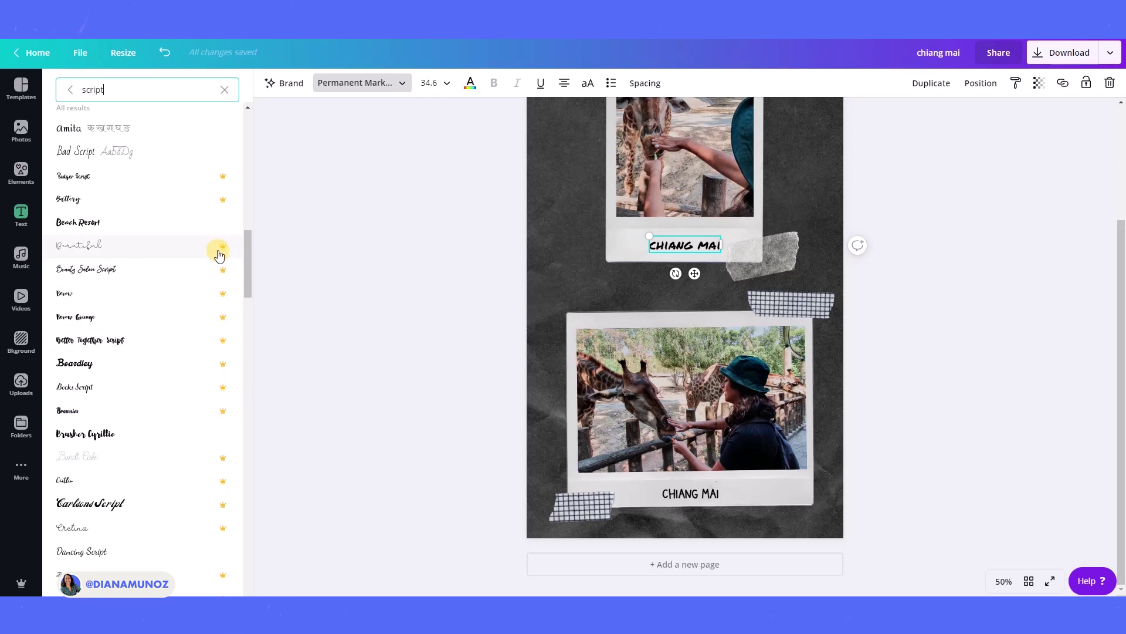
click(139, 245)
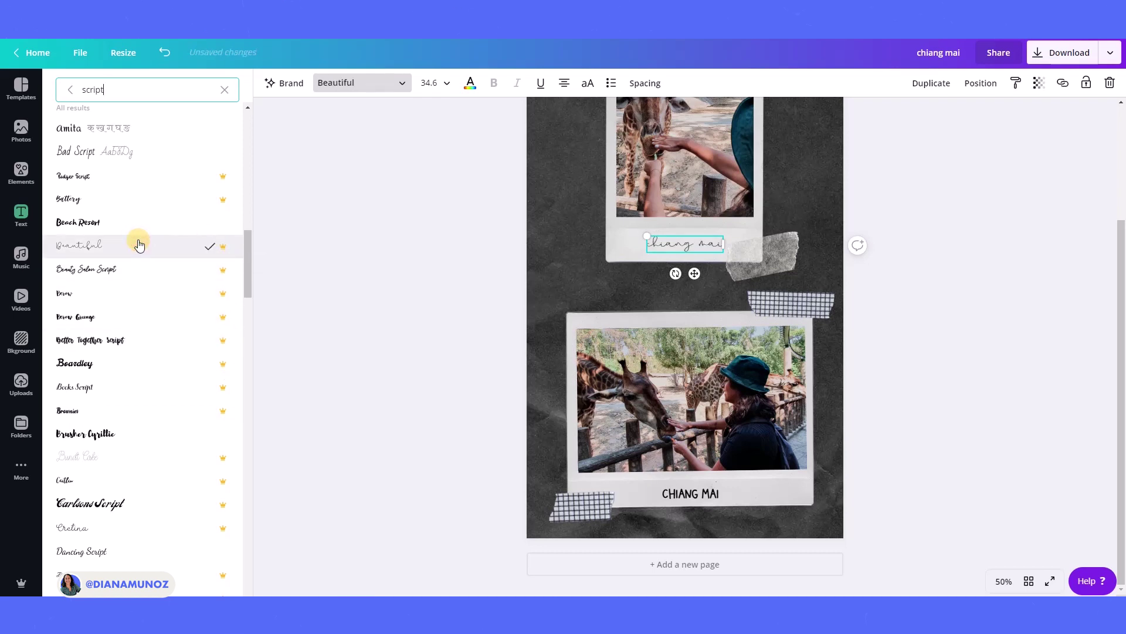
scroll(139, 245, up, 10)
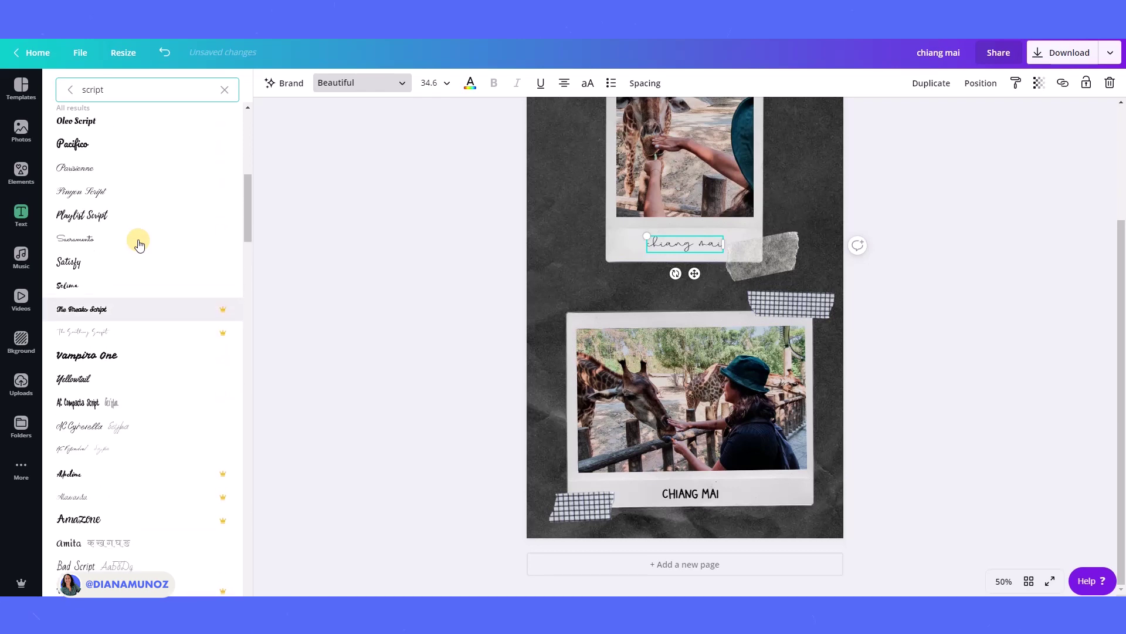
scroll(139, 245, down, 10)
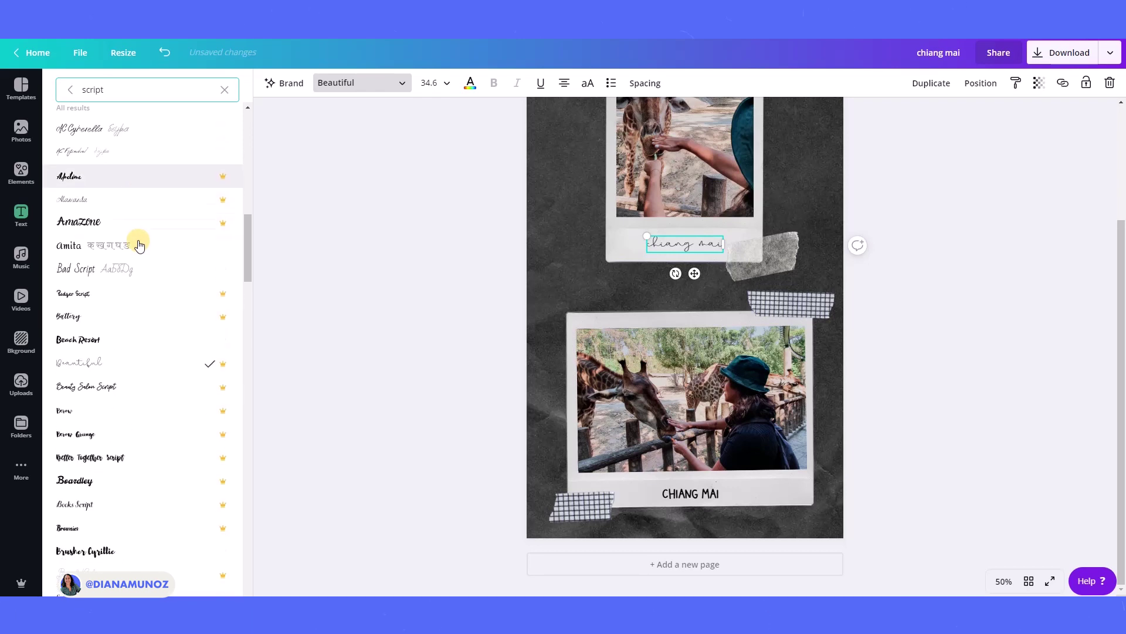